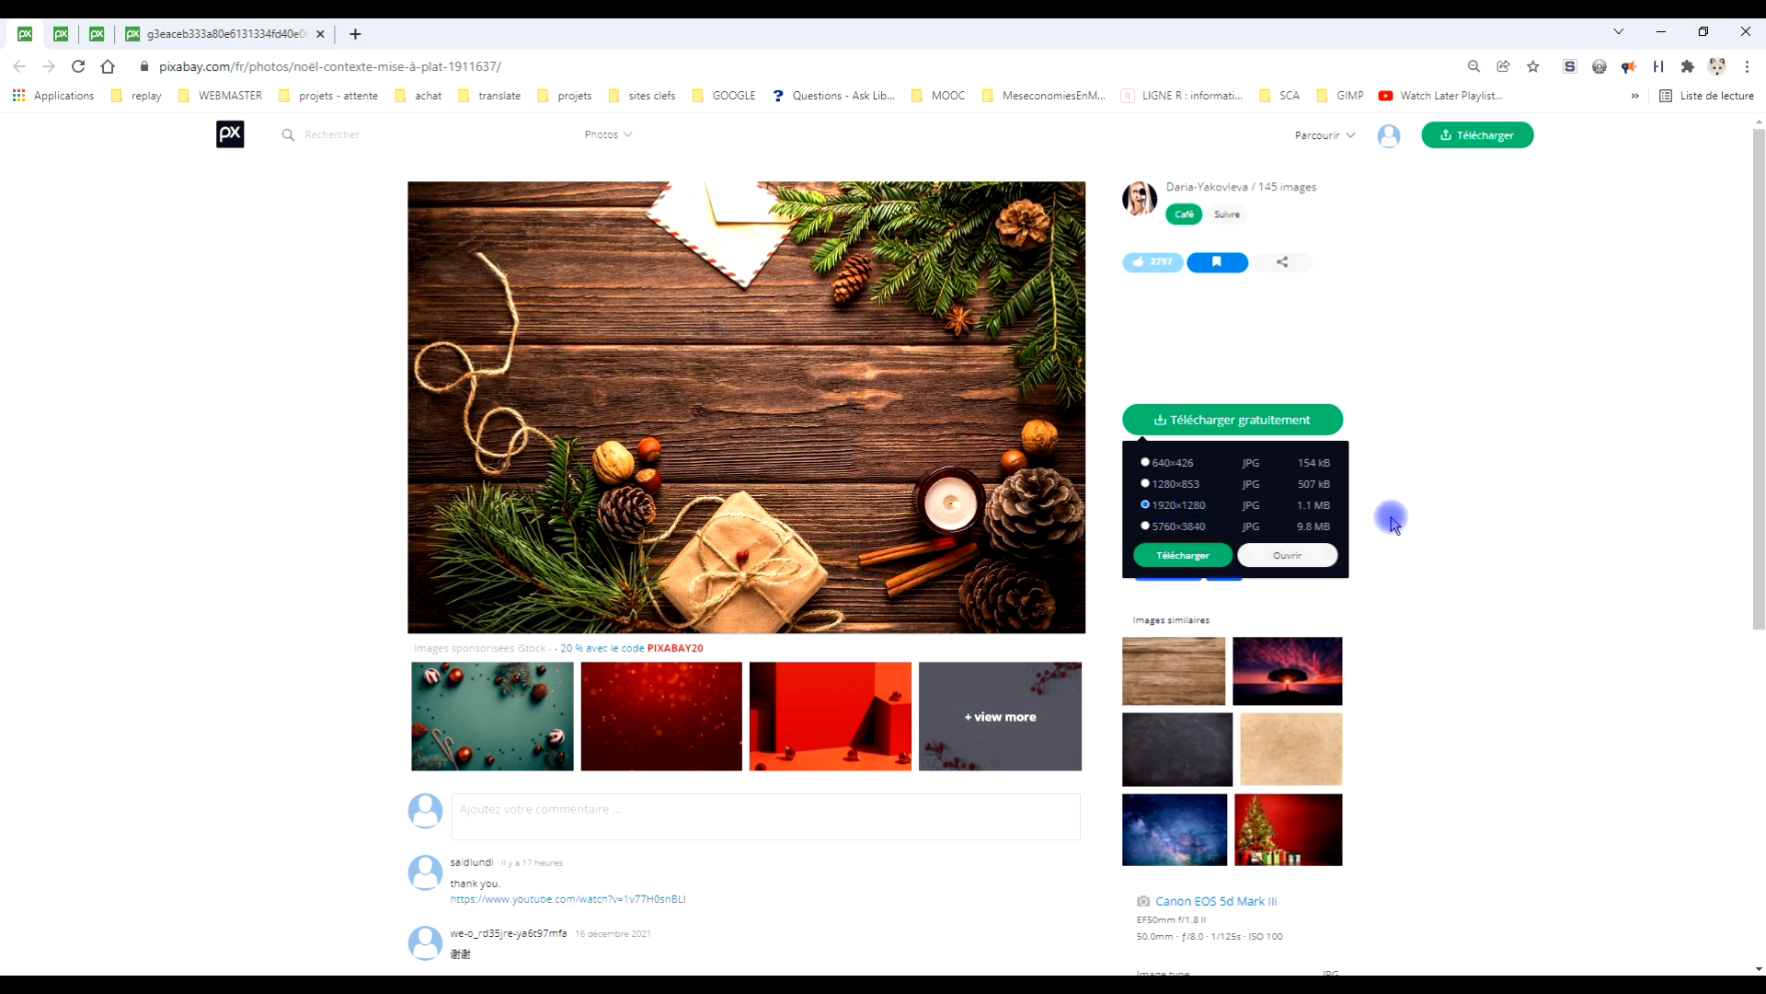
Step: Open the 1920×1280 version of the Christmas flat-lay photo and copy the full-size image to the clipboard
left_click(1295, 558)
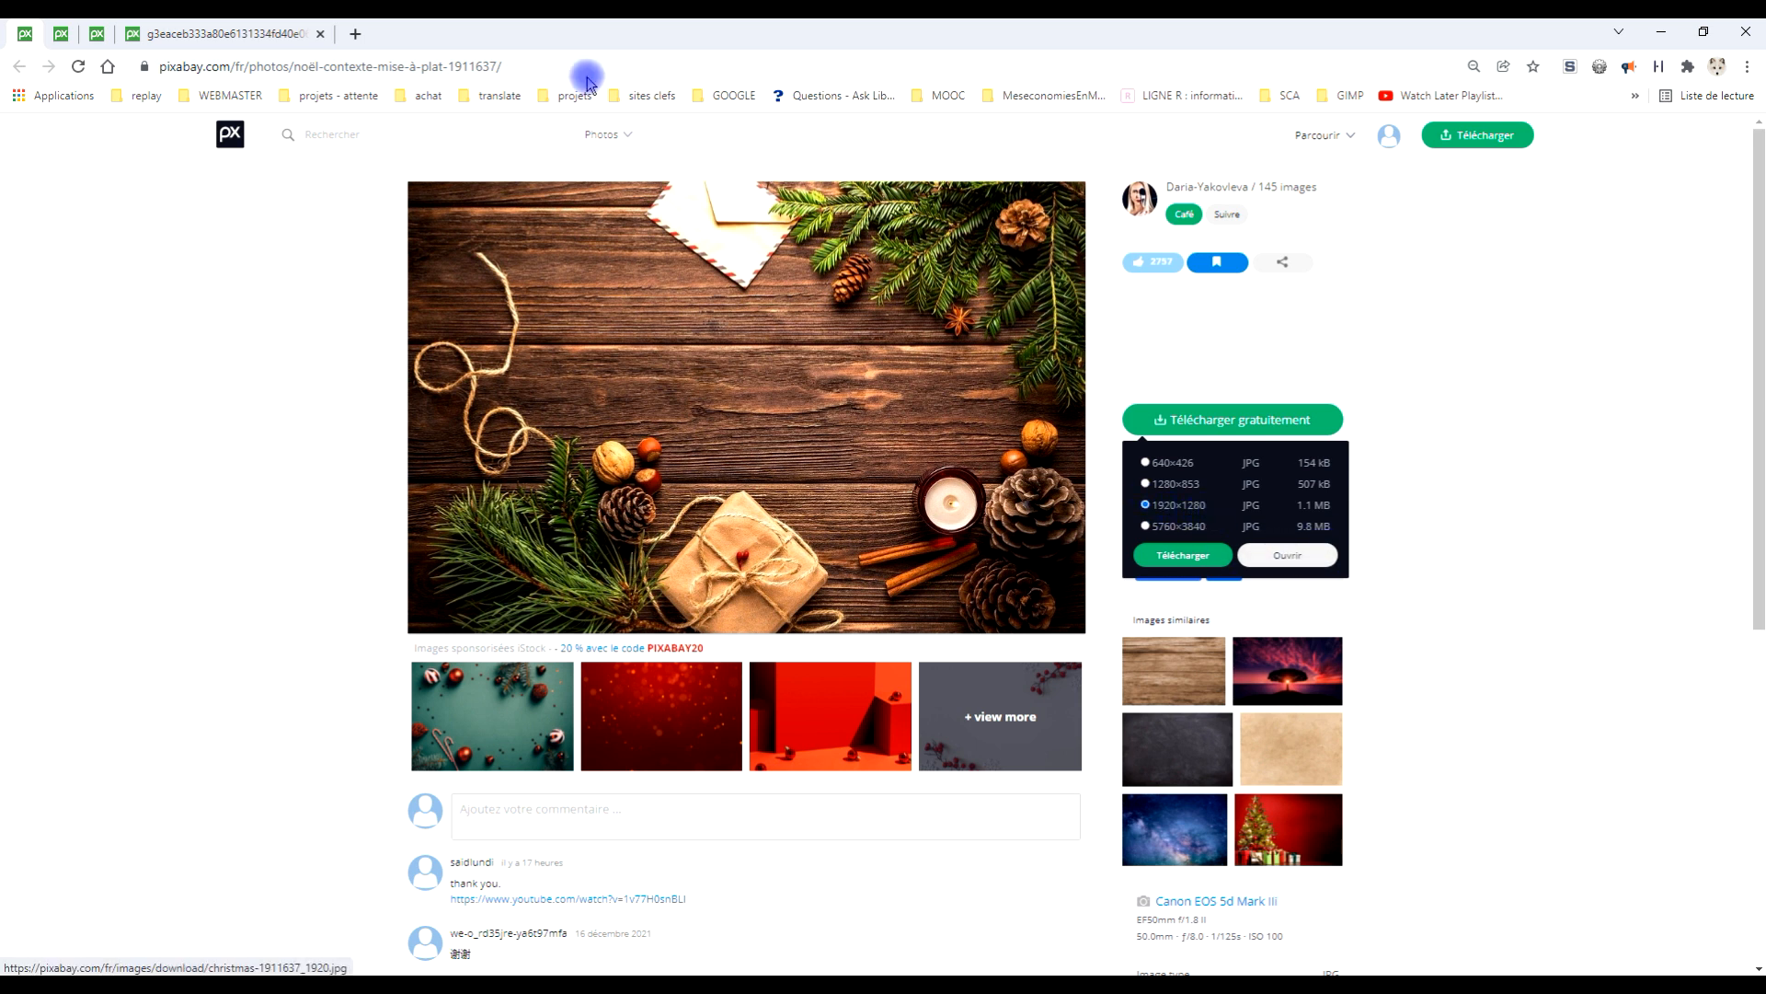
right_click(902, 355)
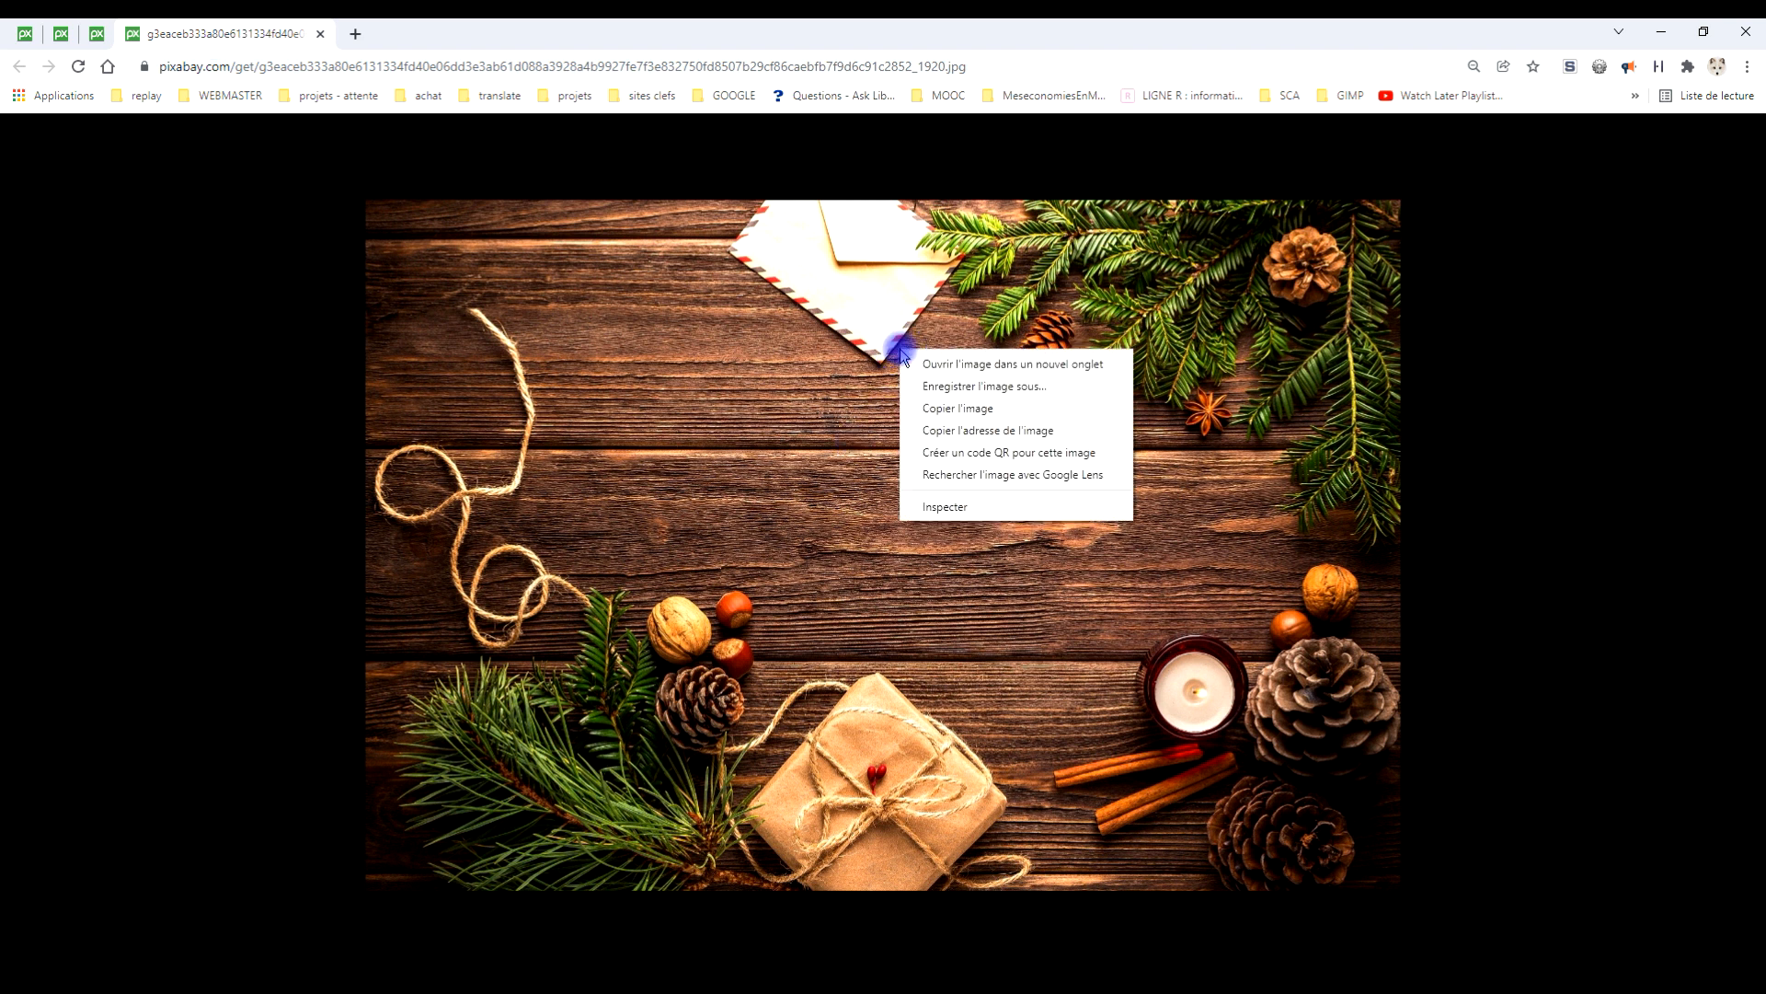
left_click(984, 409)
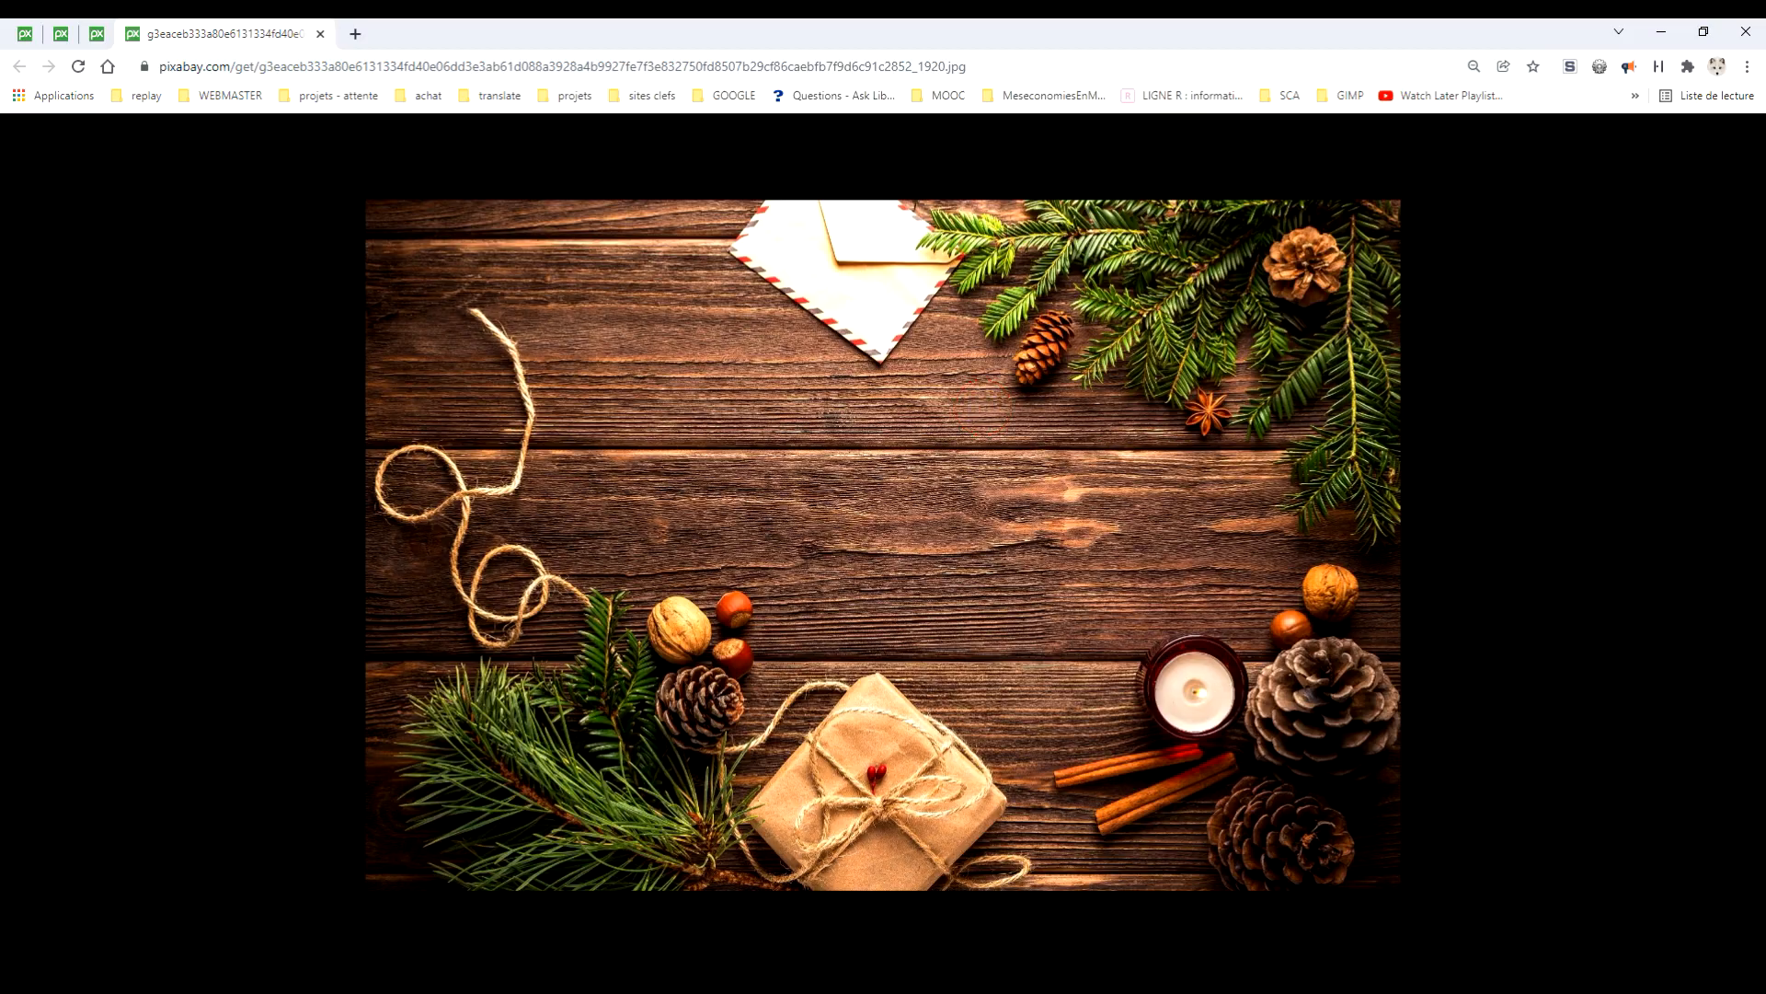
Step: Switch to GIMP and paste the copied Christmas photo as a new image
left_click(359, 971)
left_click(68, 49)
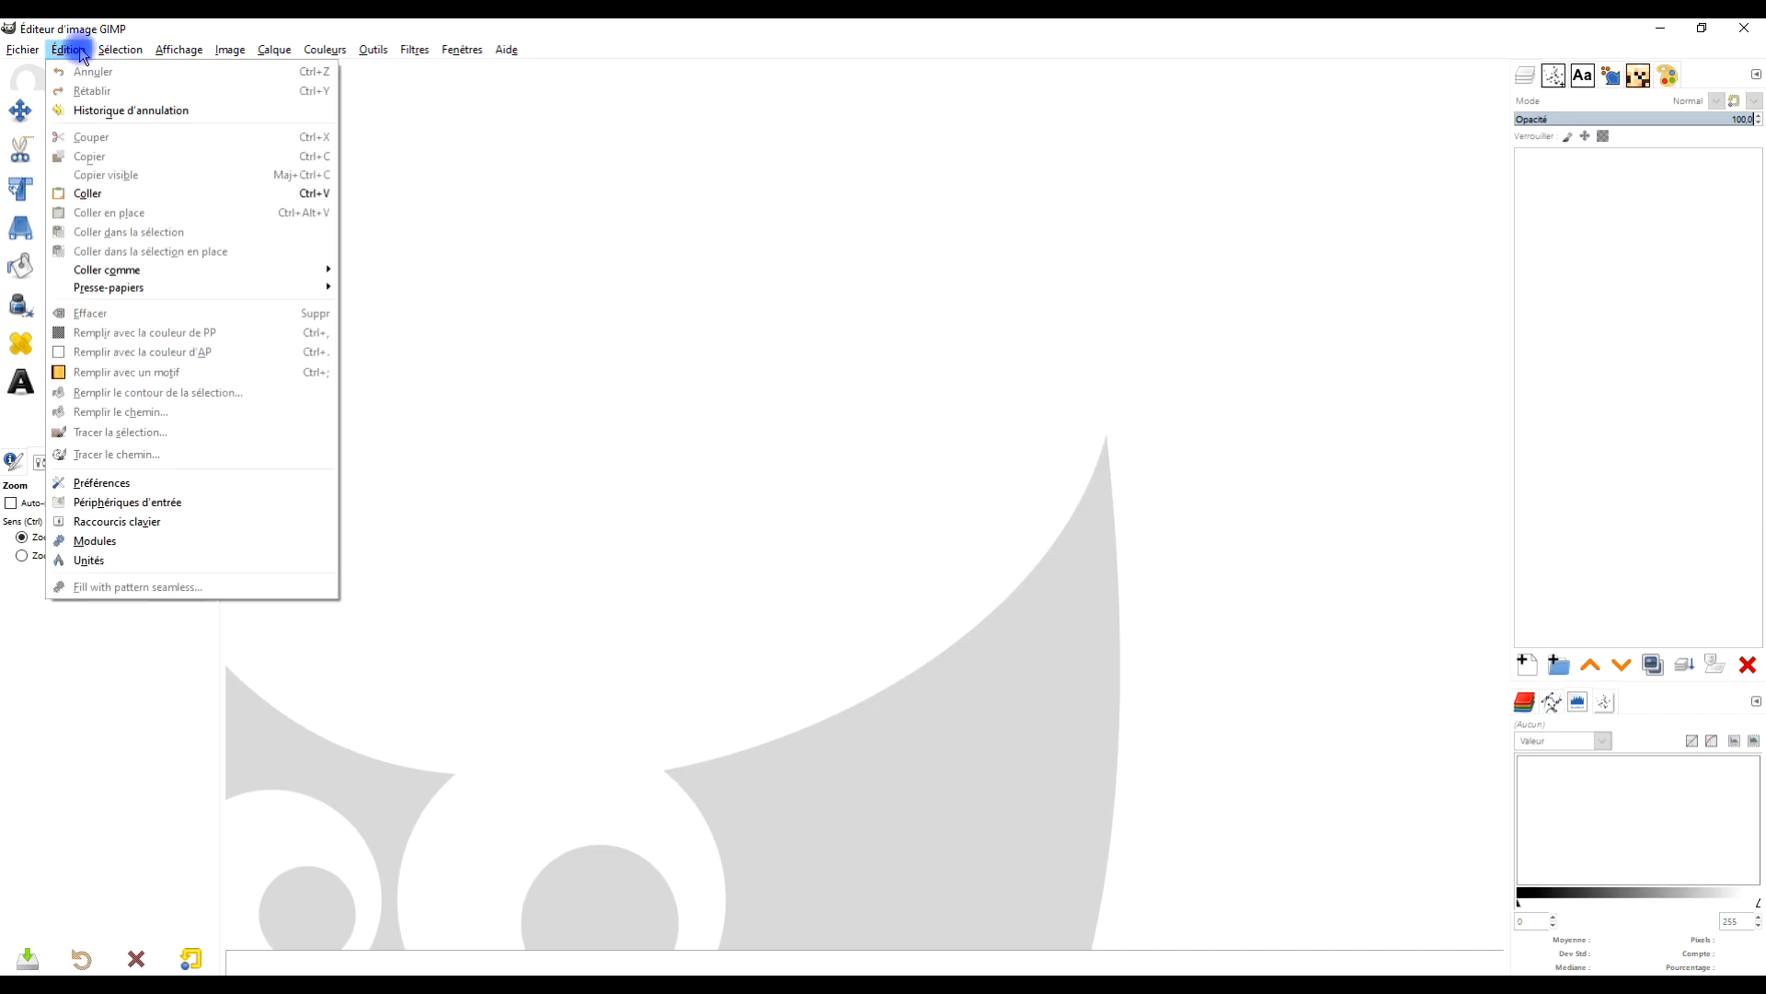
mouse_move(205, 267)
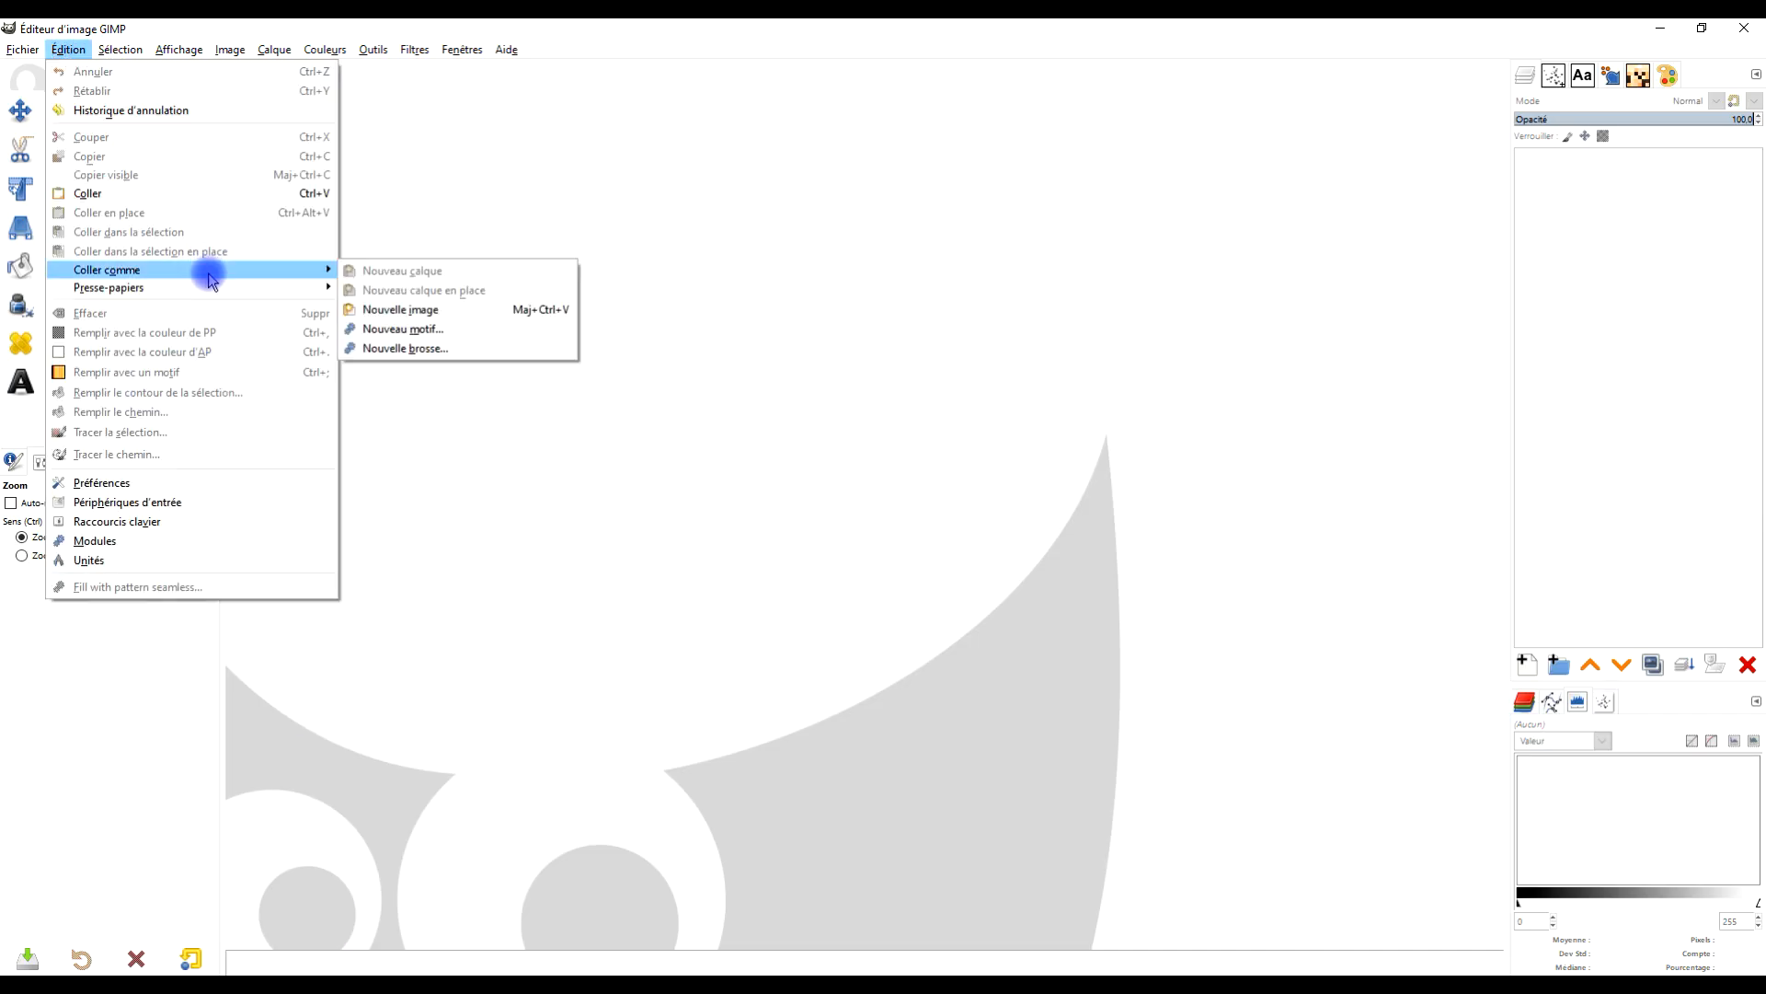
left_click(493, 309)
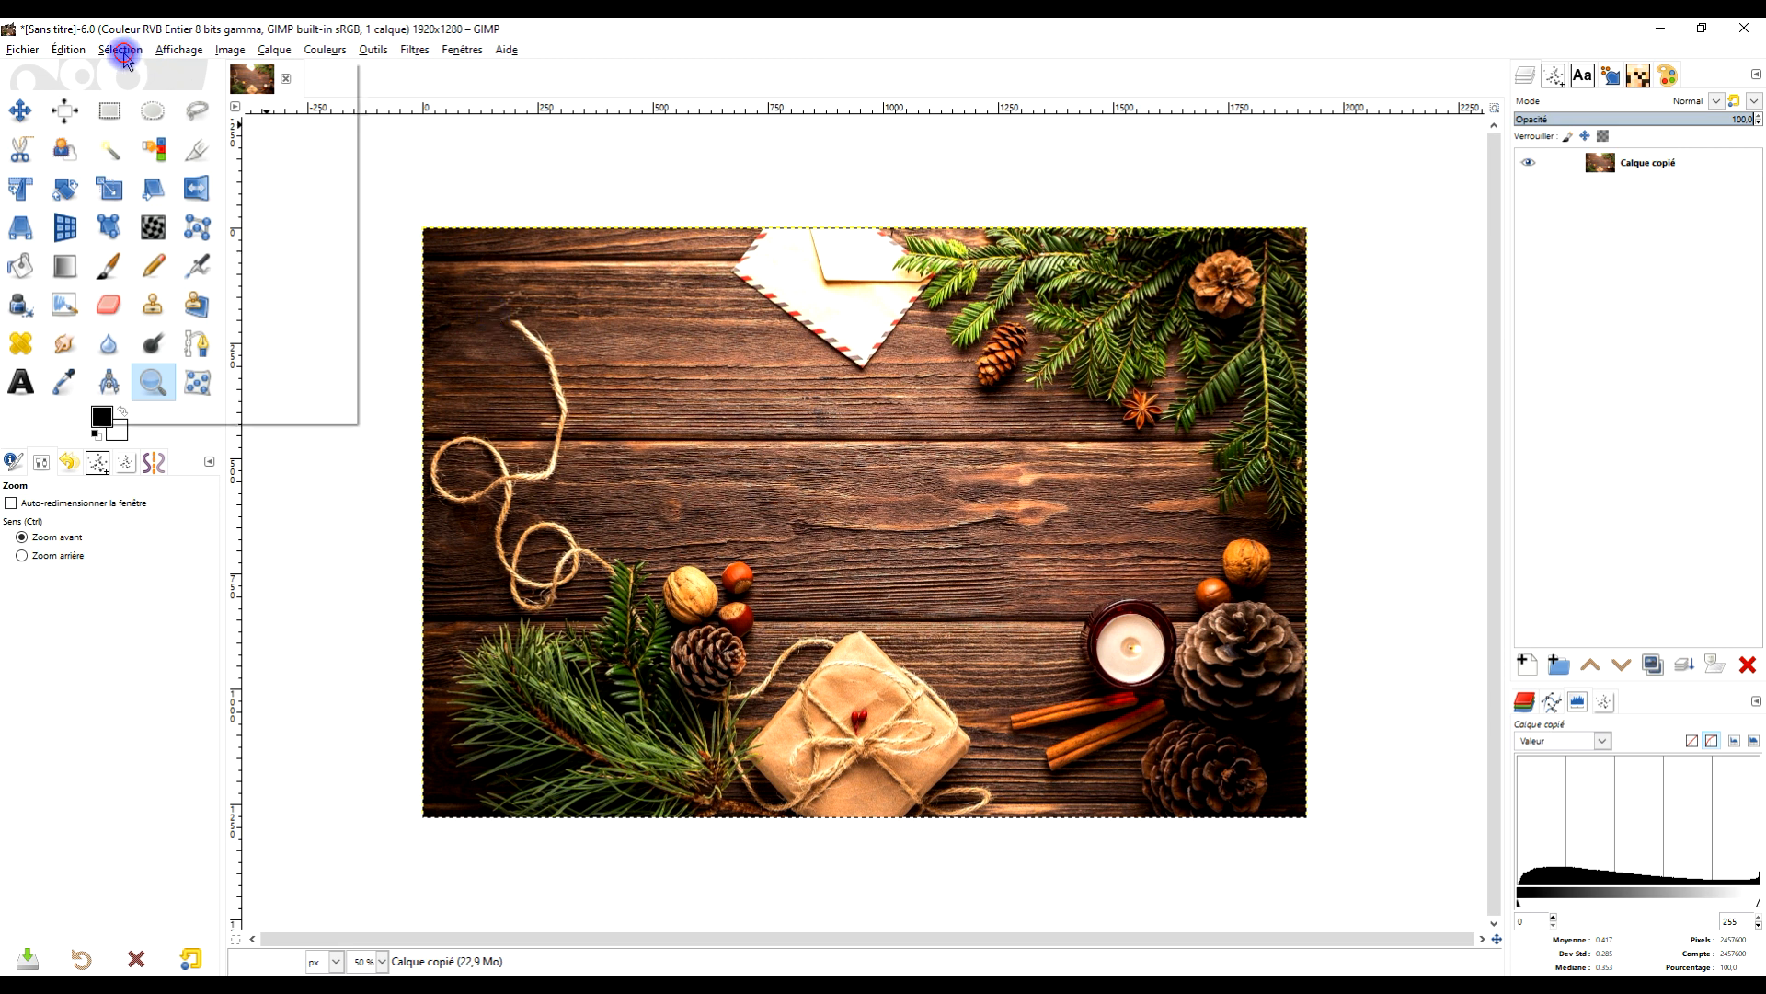
left_click(69, 49)
mouse_move(229, 271)
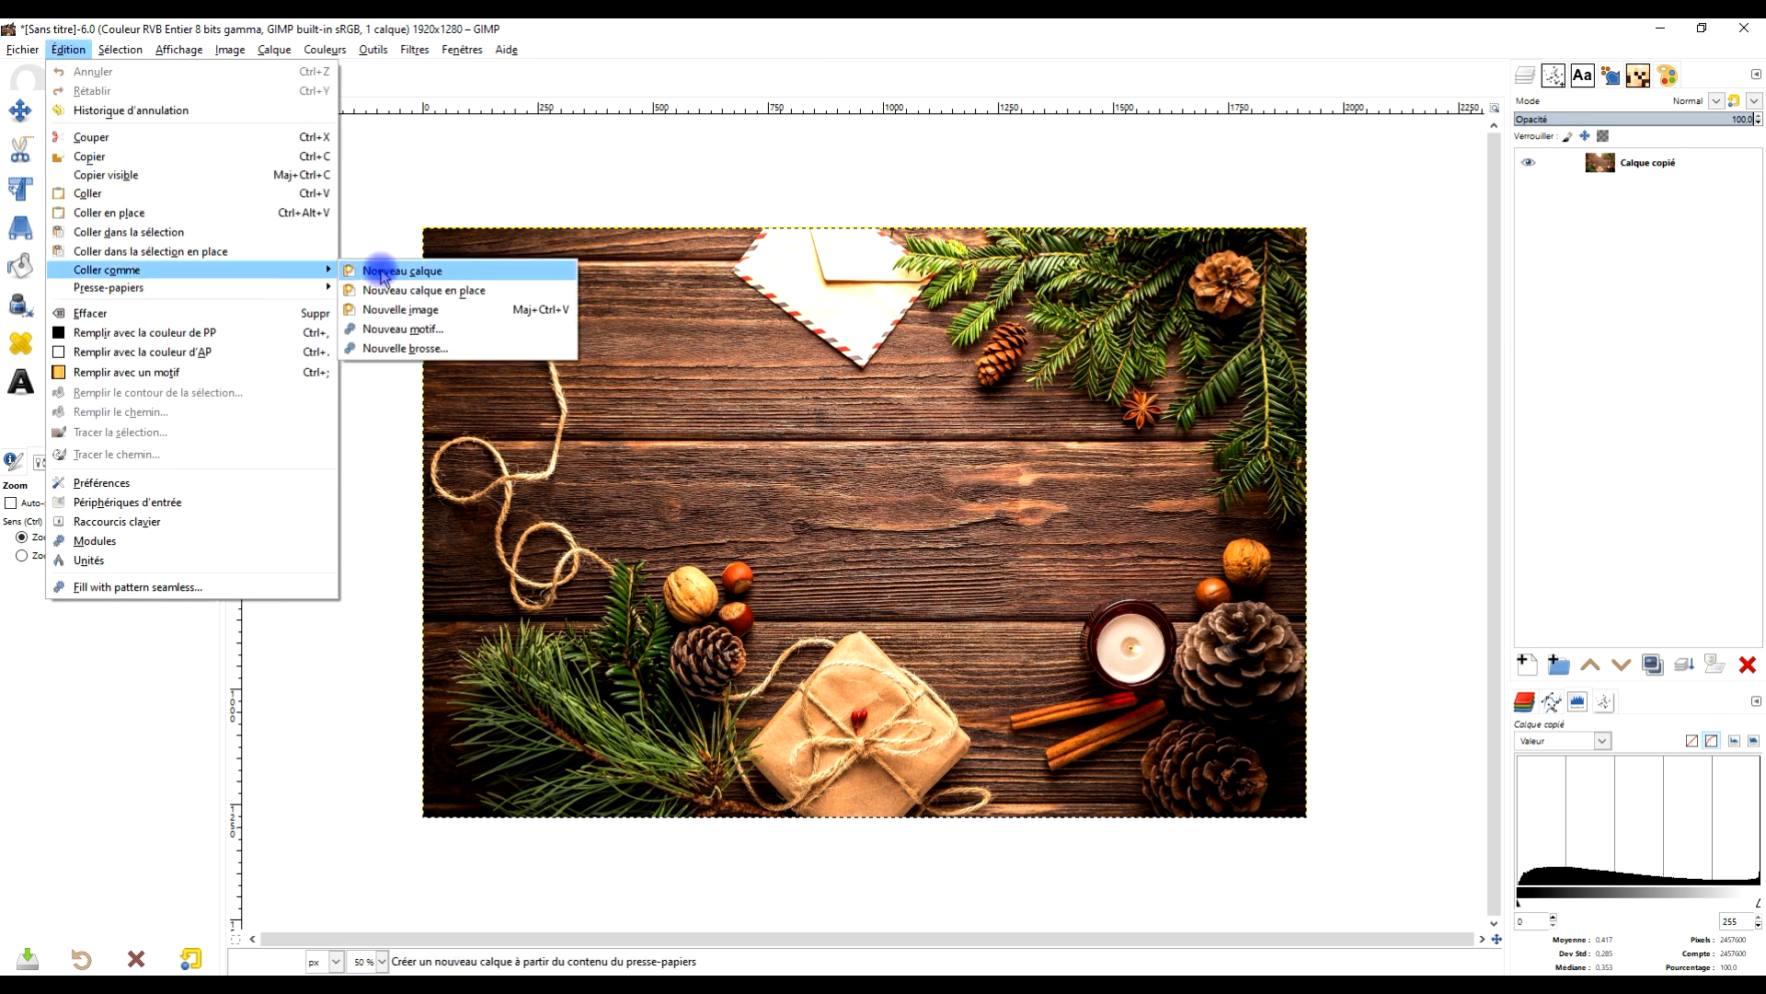
left_click(500, 141)
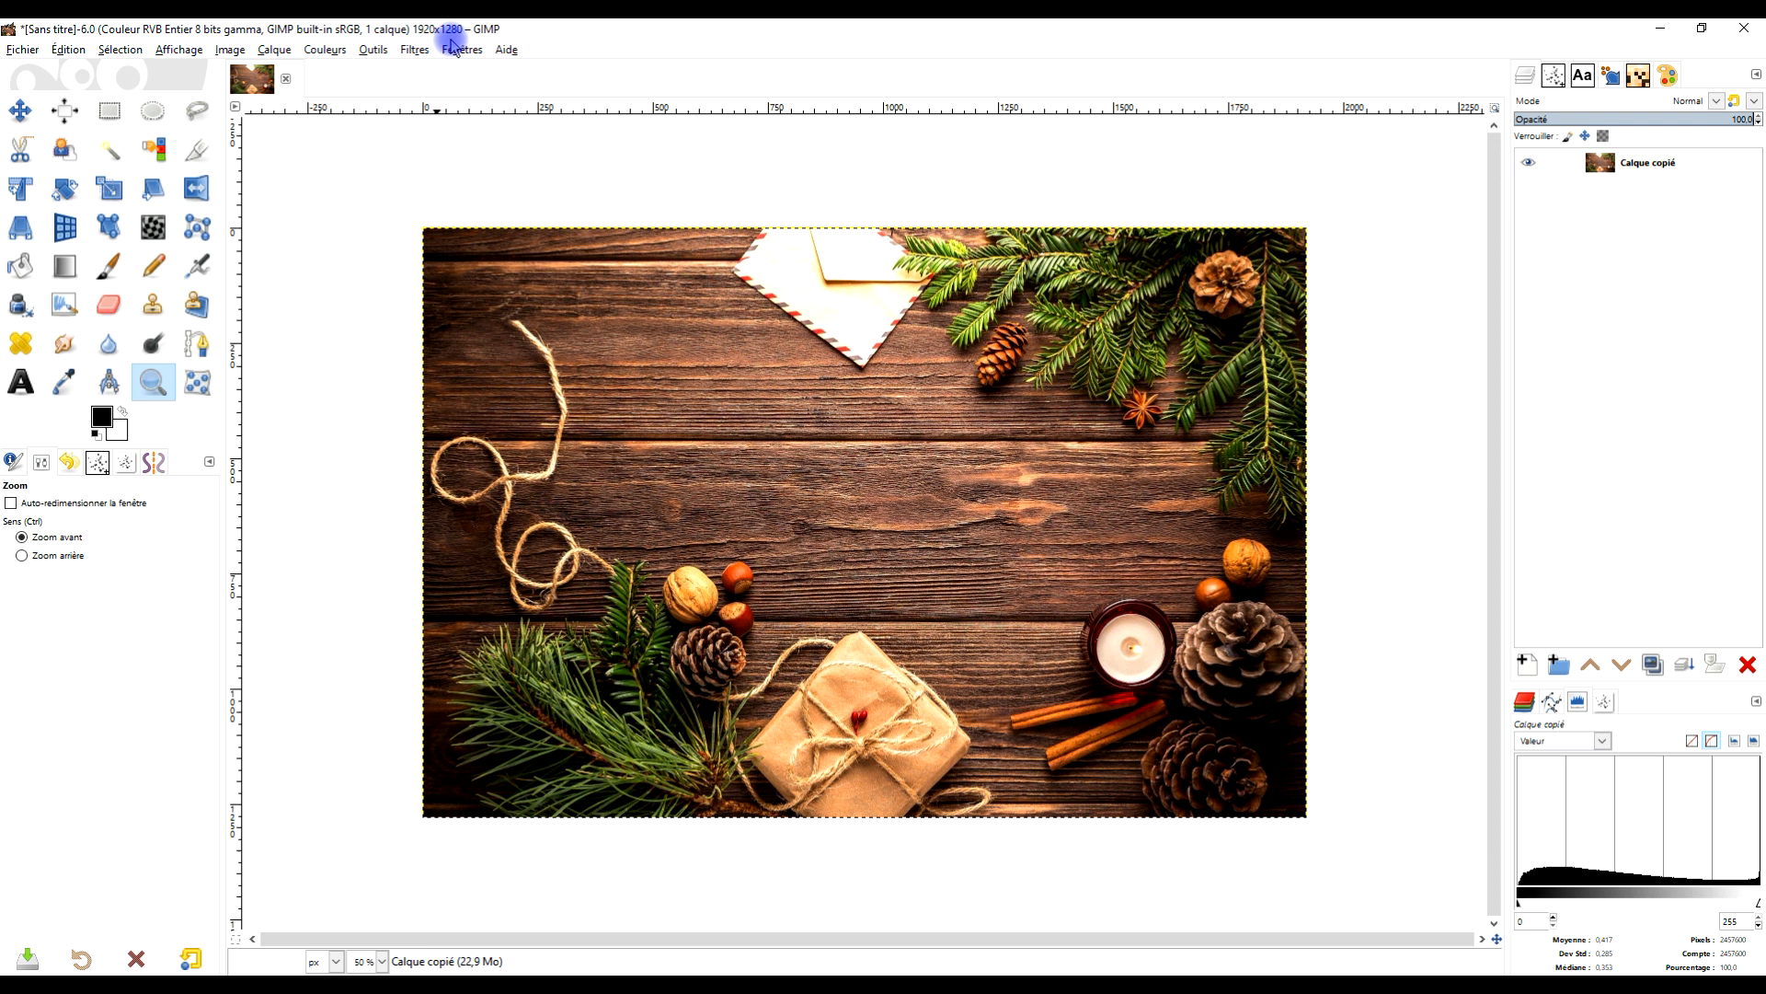
Step: Rename the photo layer as FOND and lock its pixels as well as its position and size
double_click(1649, 164)
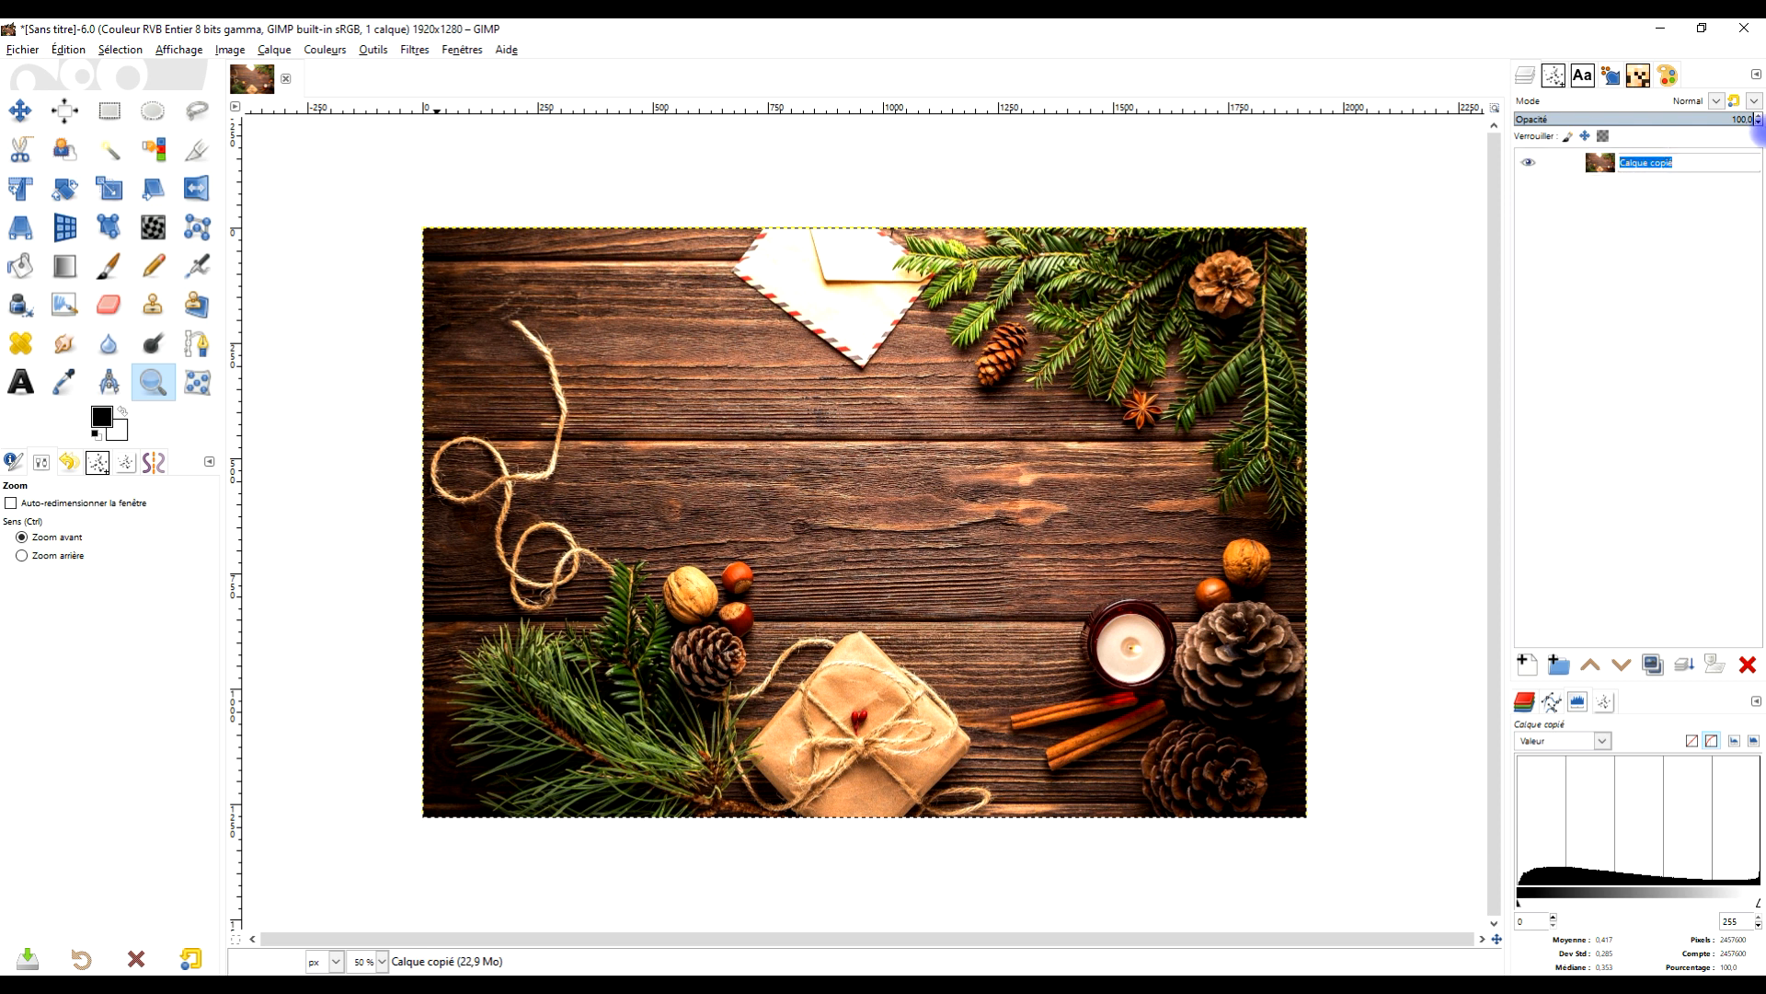
type("FOND")
key("Return")
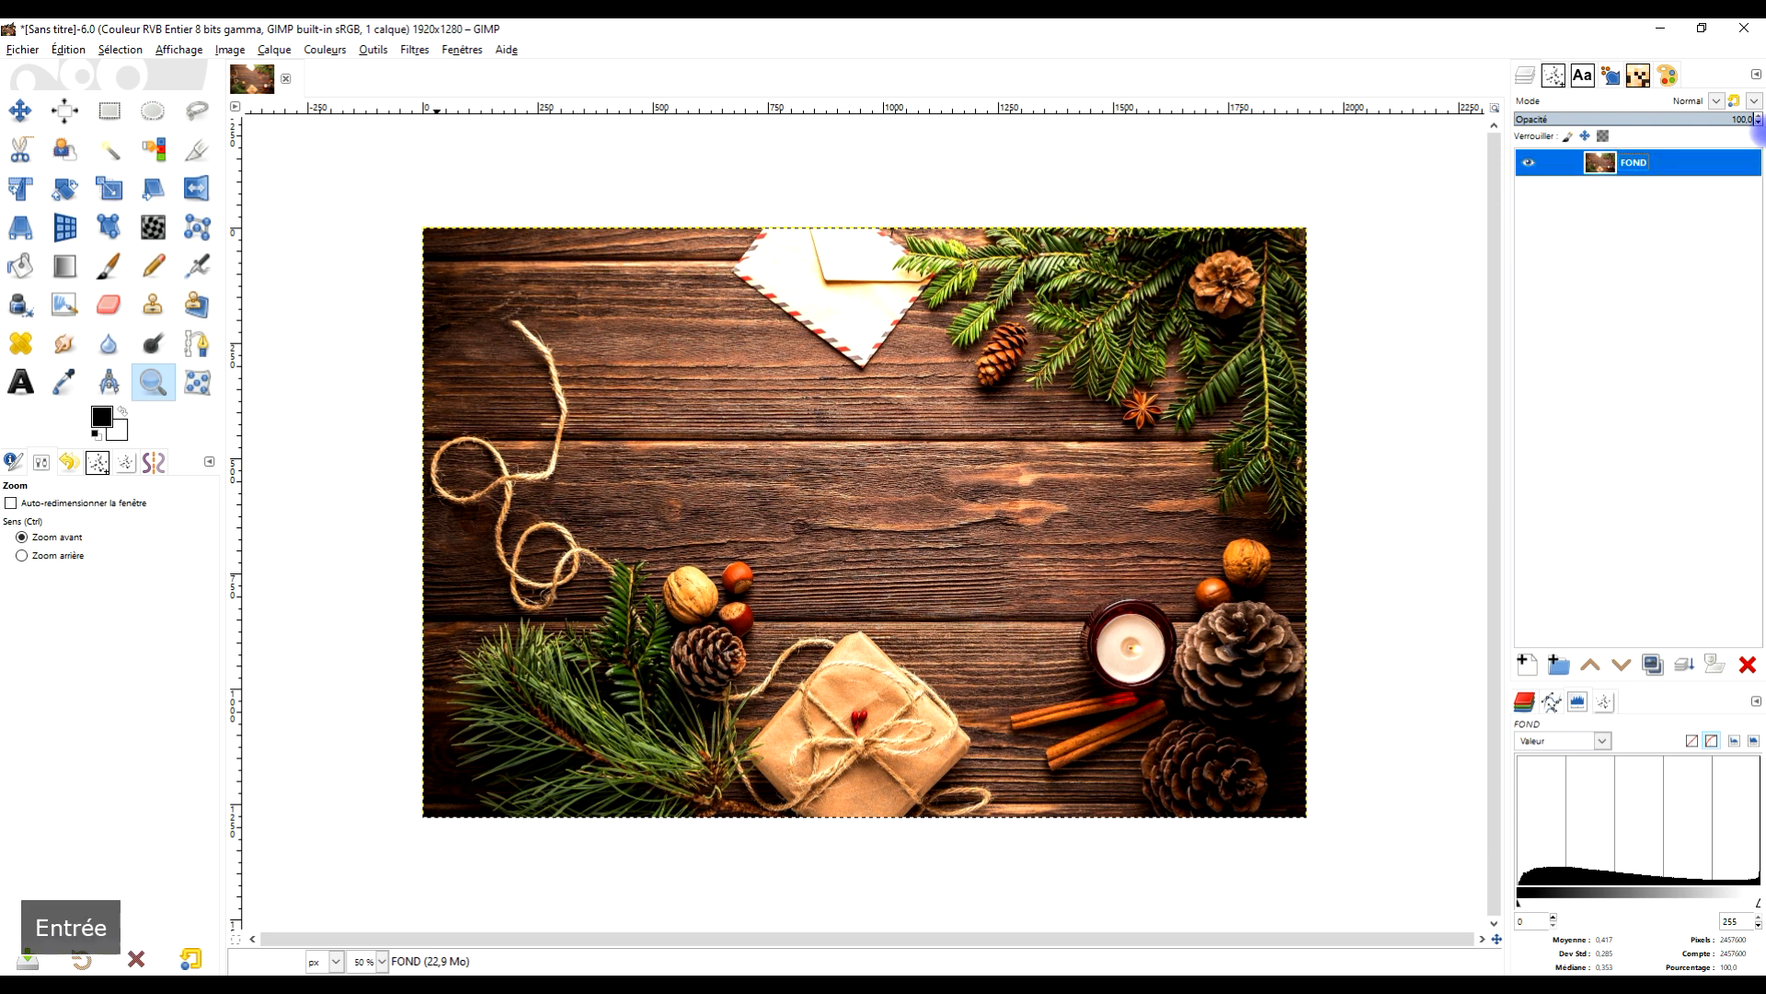
left_click(1567, 138)
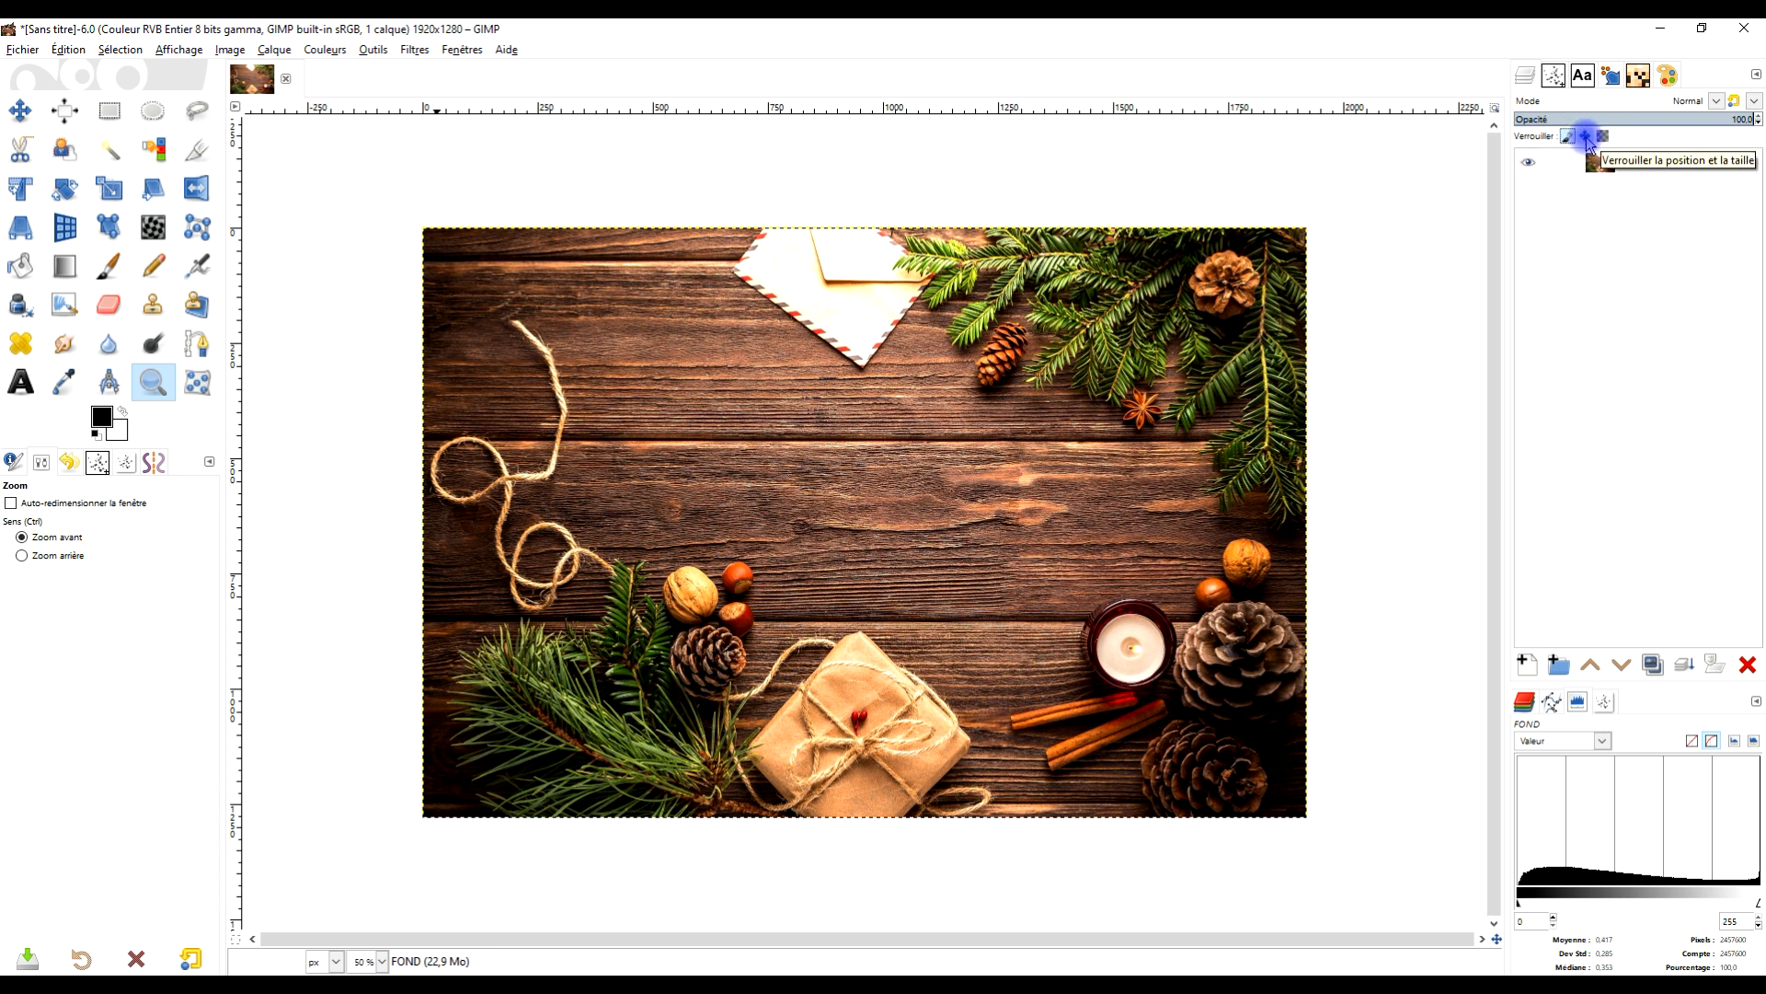
left_click(1585, 137)
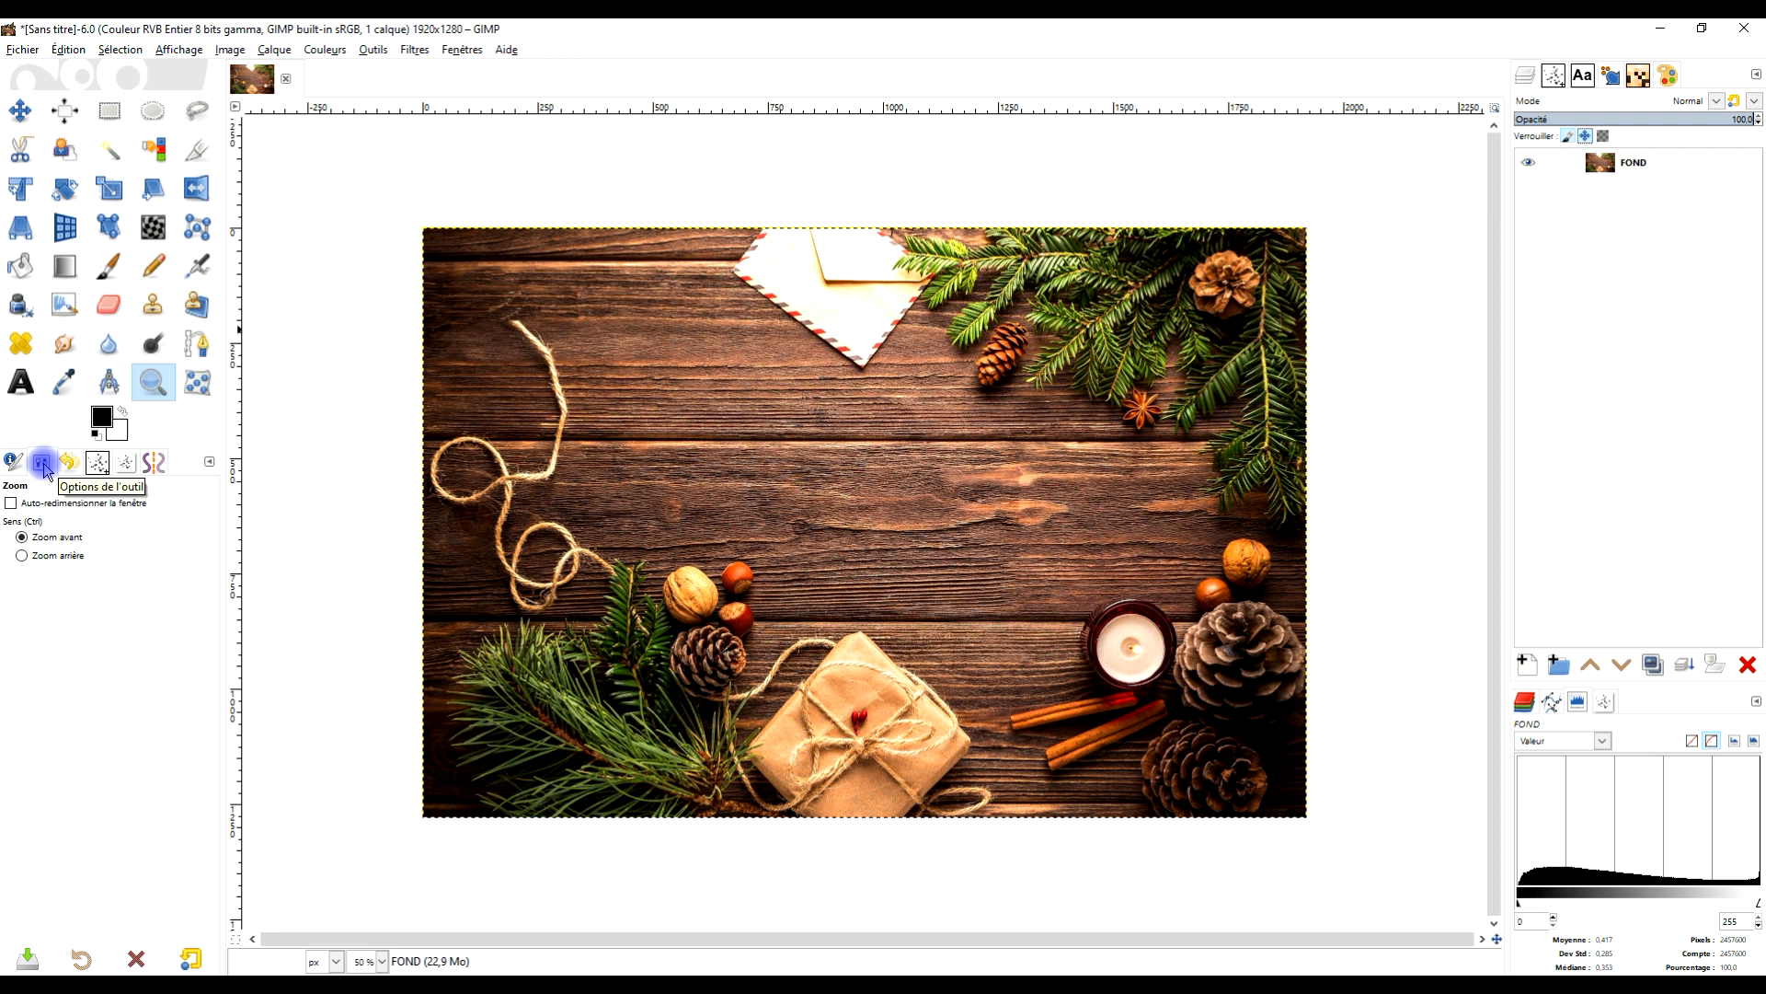
Step: Add the black, centred text "Bonnes fêtes" in Arial Bold 200 px across the middle planks and expand its layer to the image size
left_click_drag(416, 220, 1322, 814)
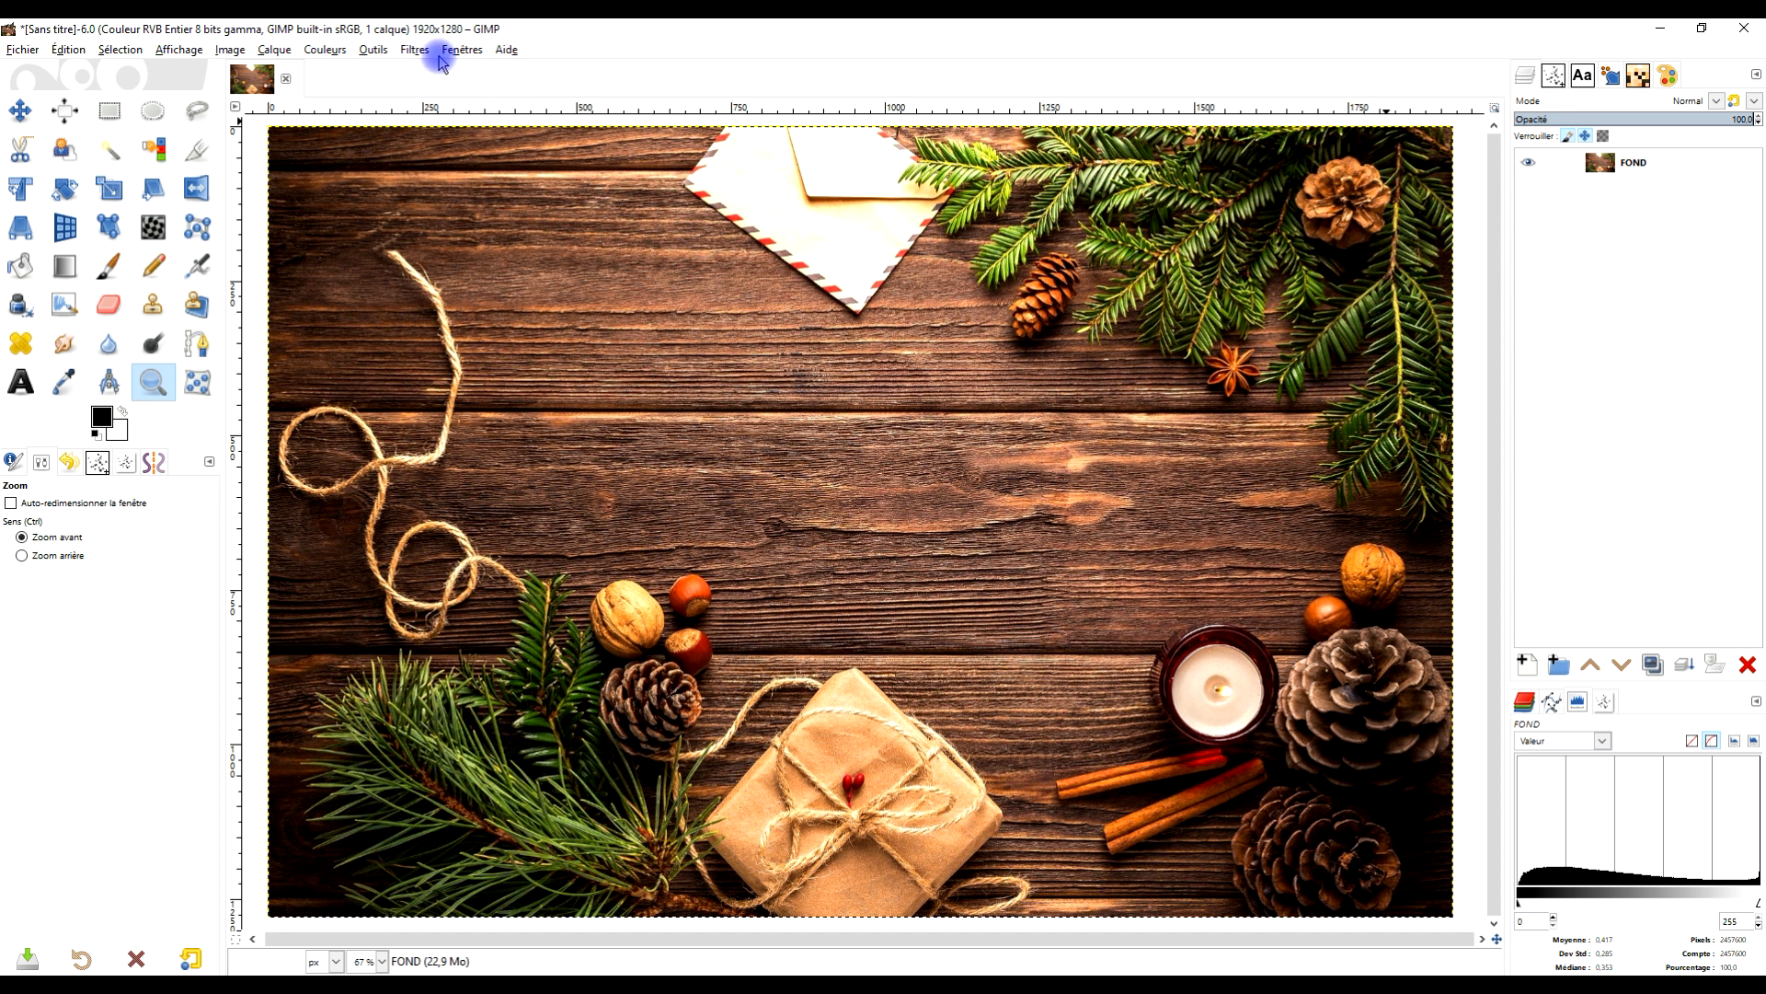
left_click(22, 385)
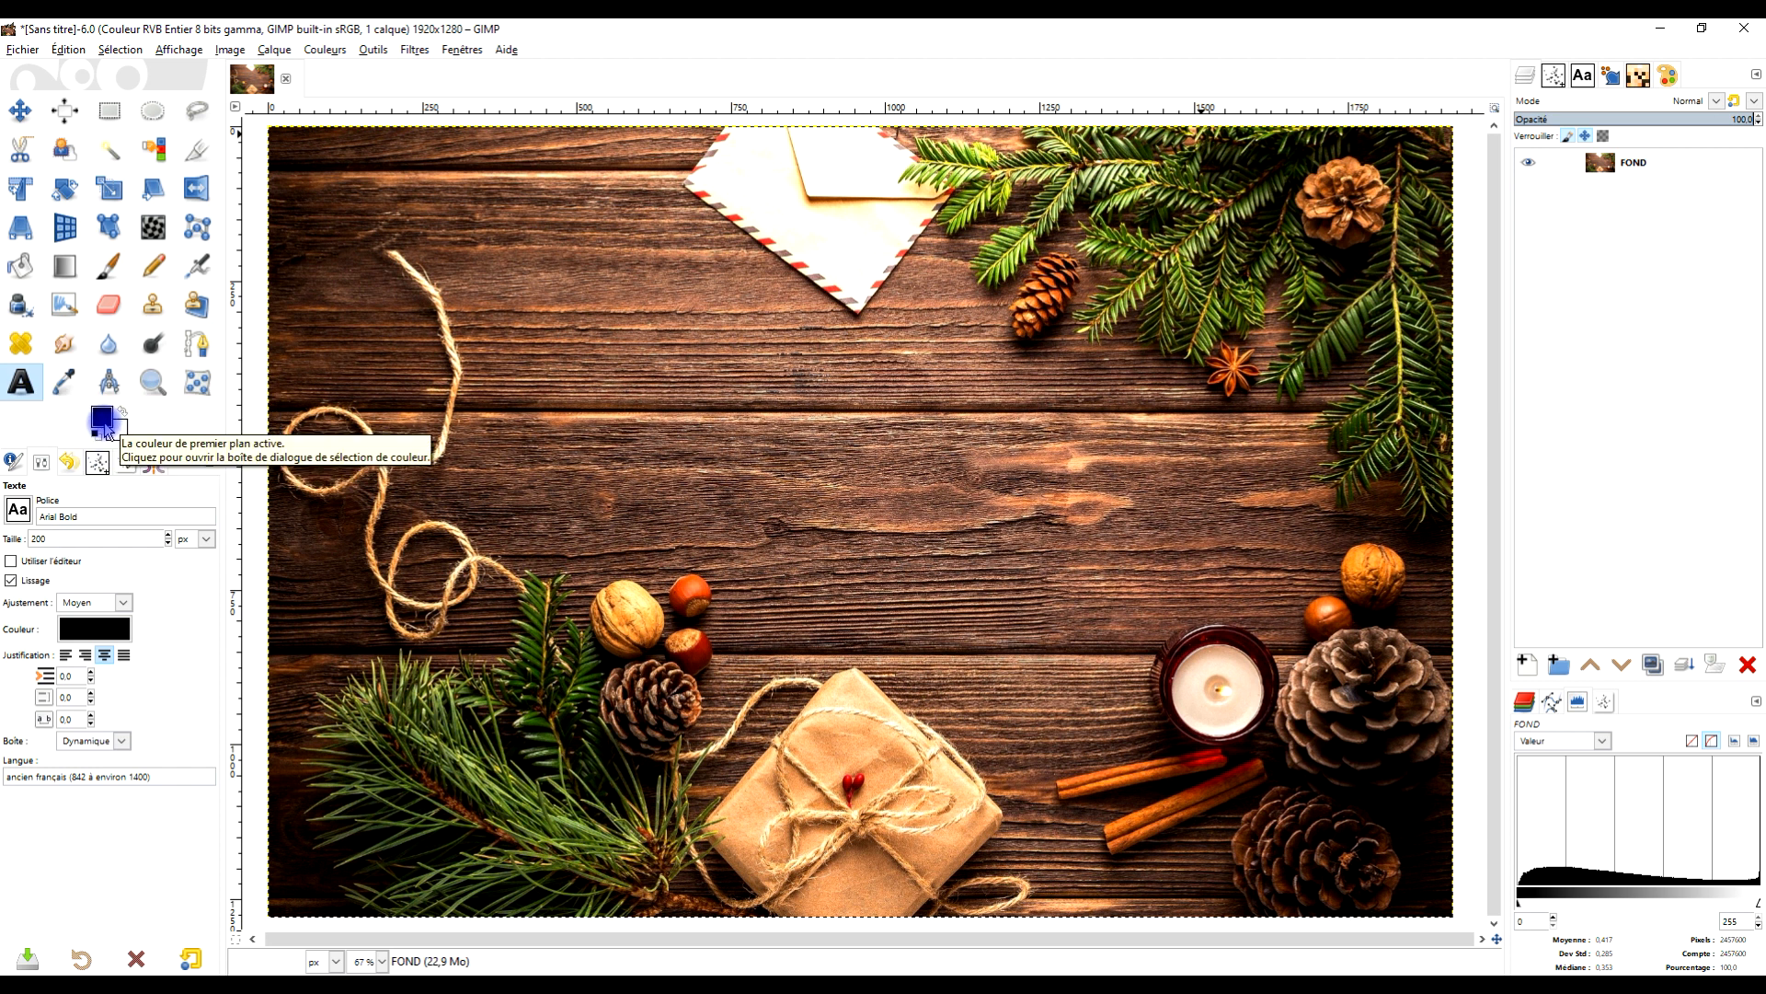
left_click(17, 512)
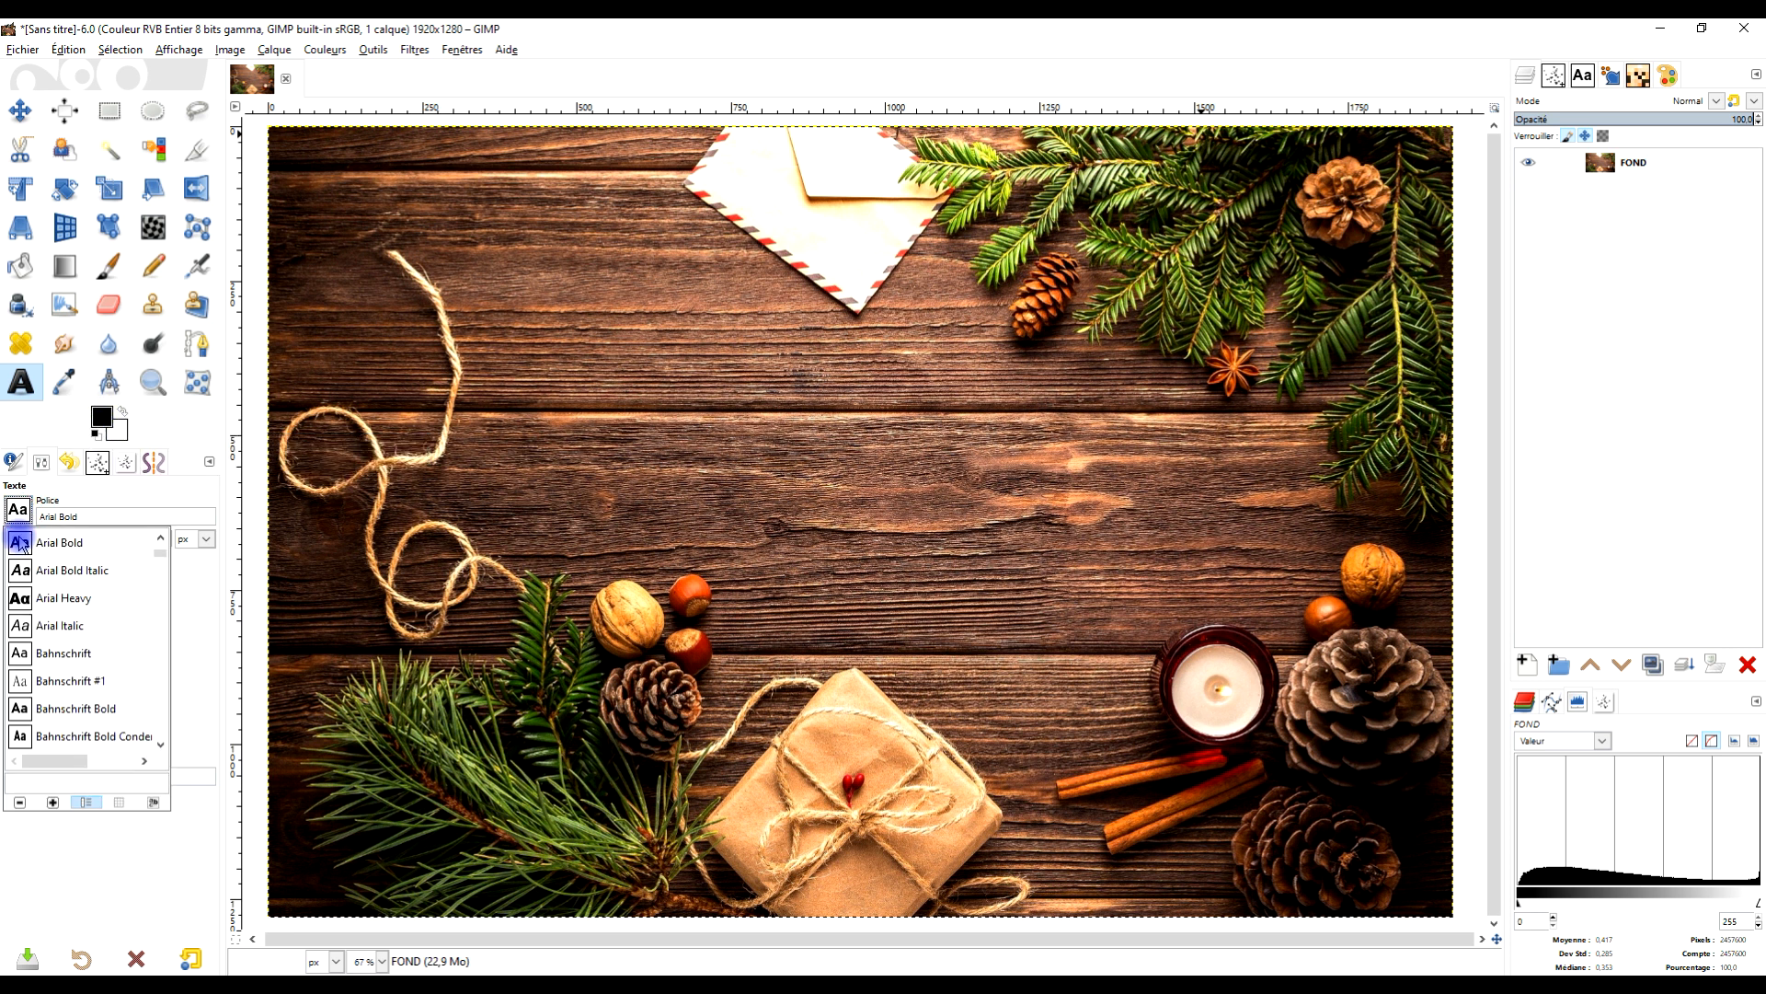
left_click(161, 423)
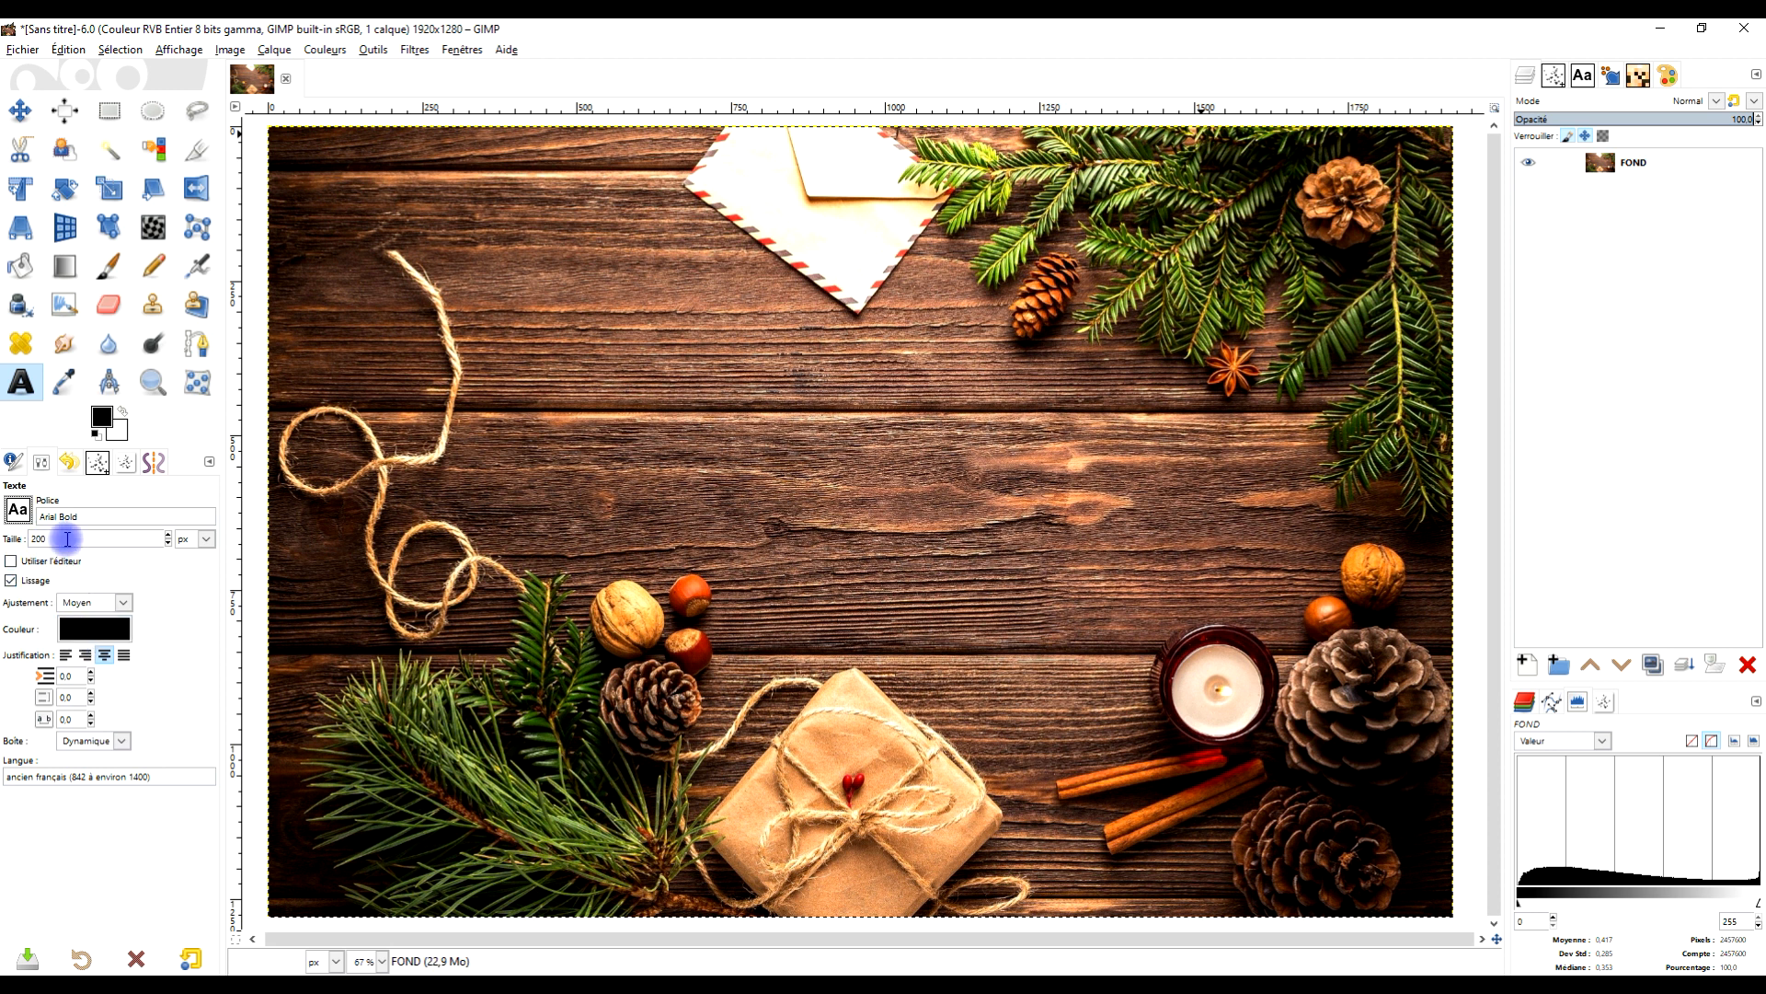
left_click_drag(469, 416, 1318, 542)
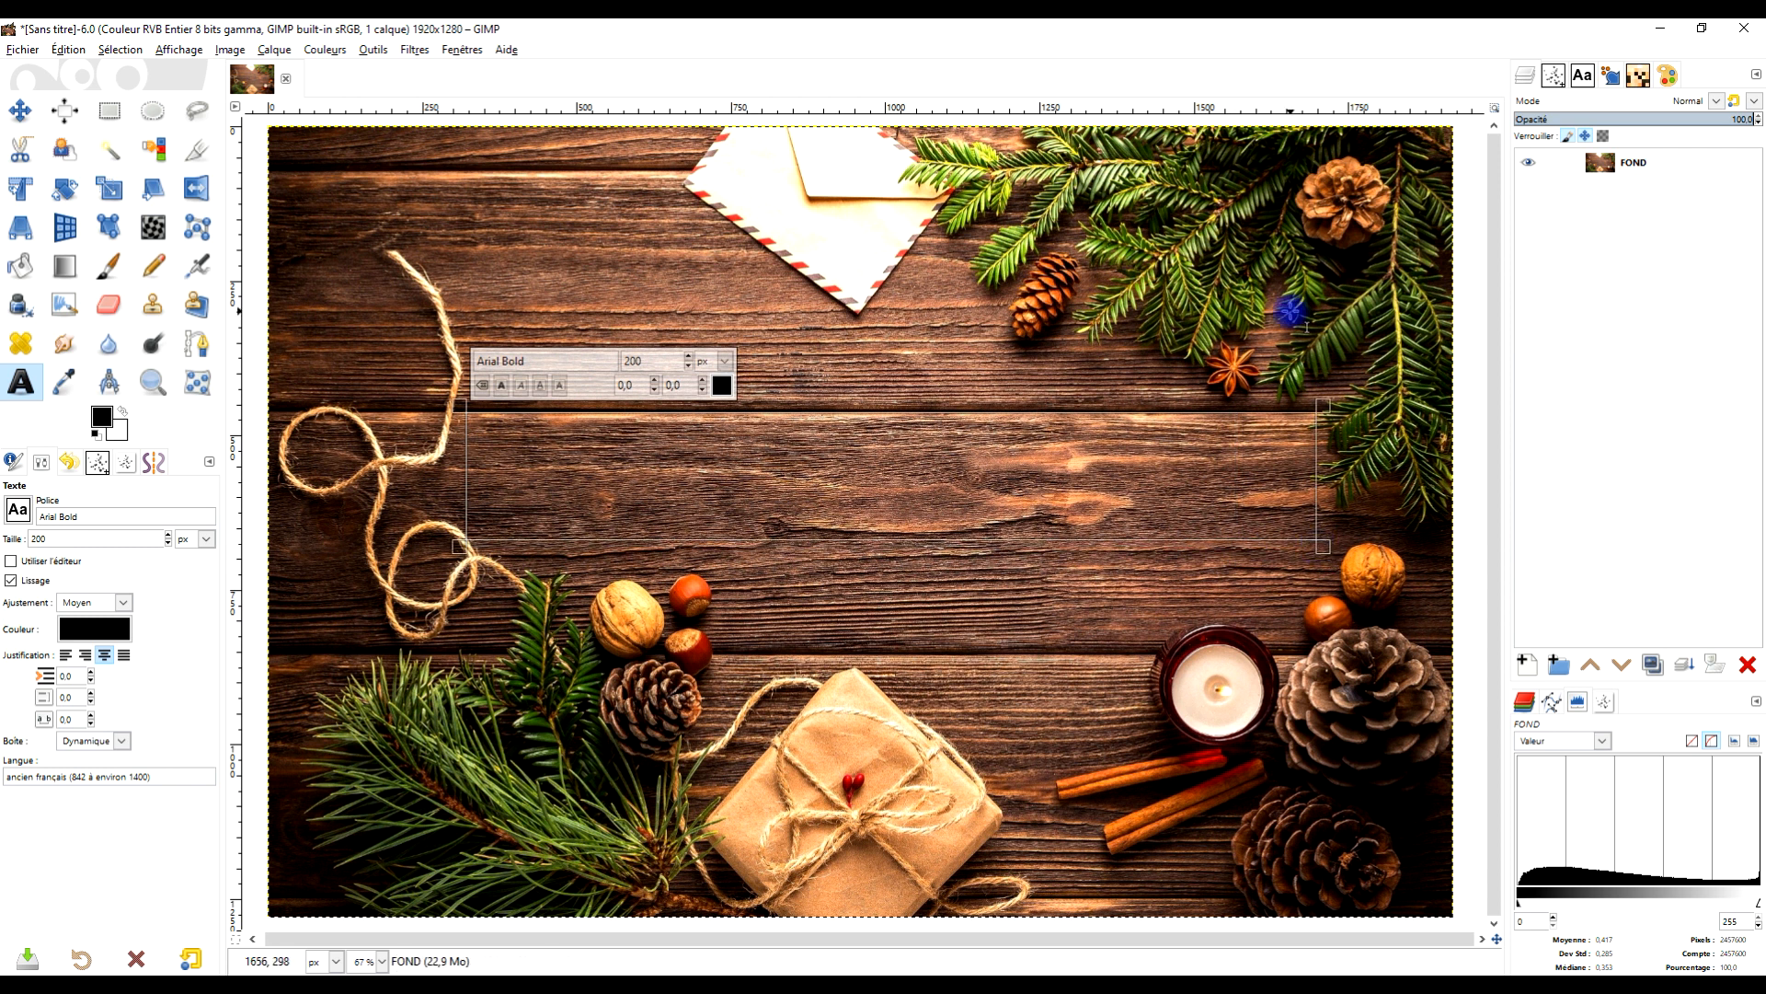
type("B")
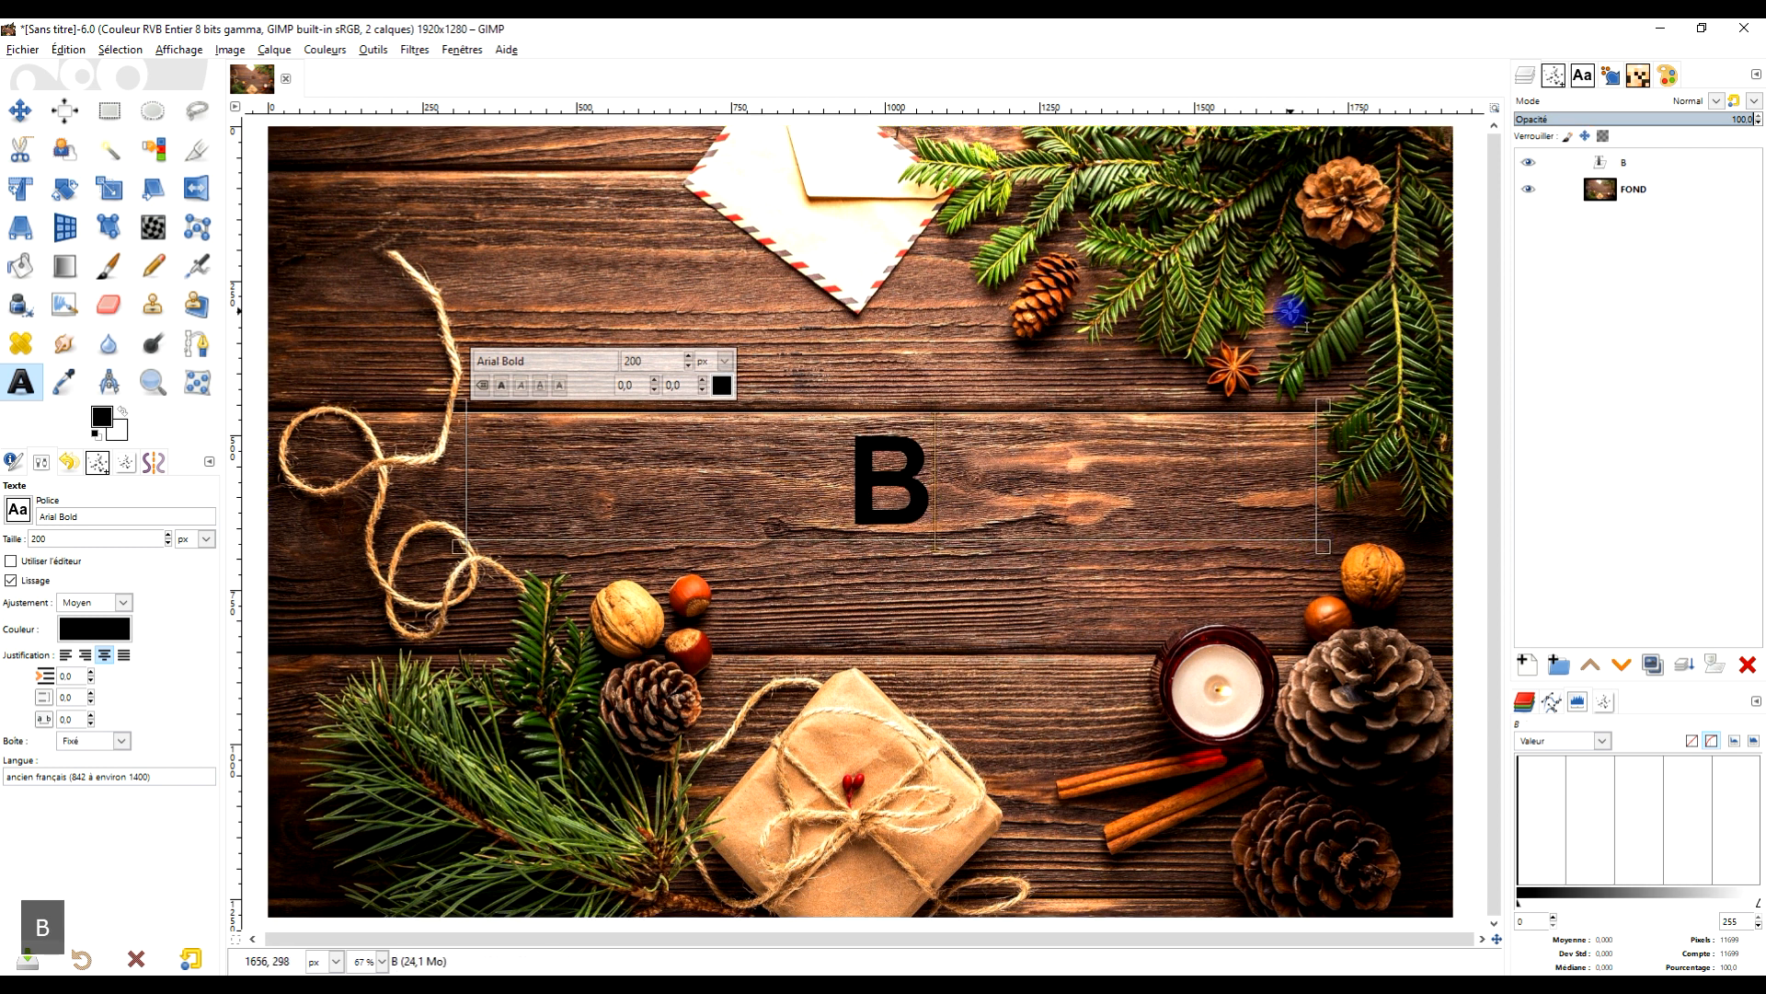
type("onnes fêtes")
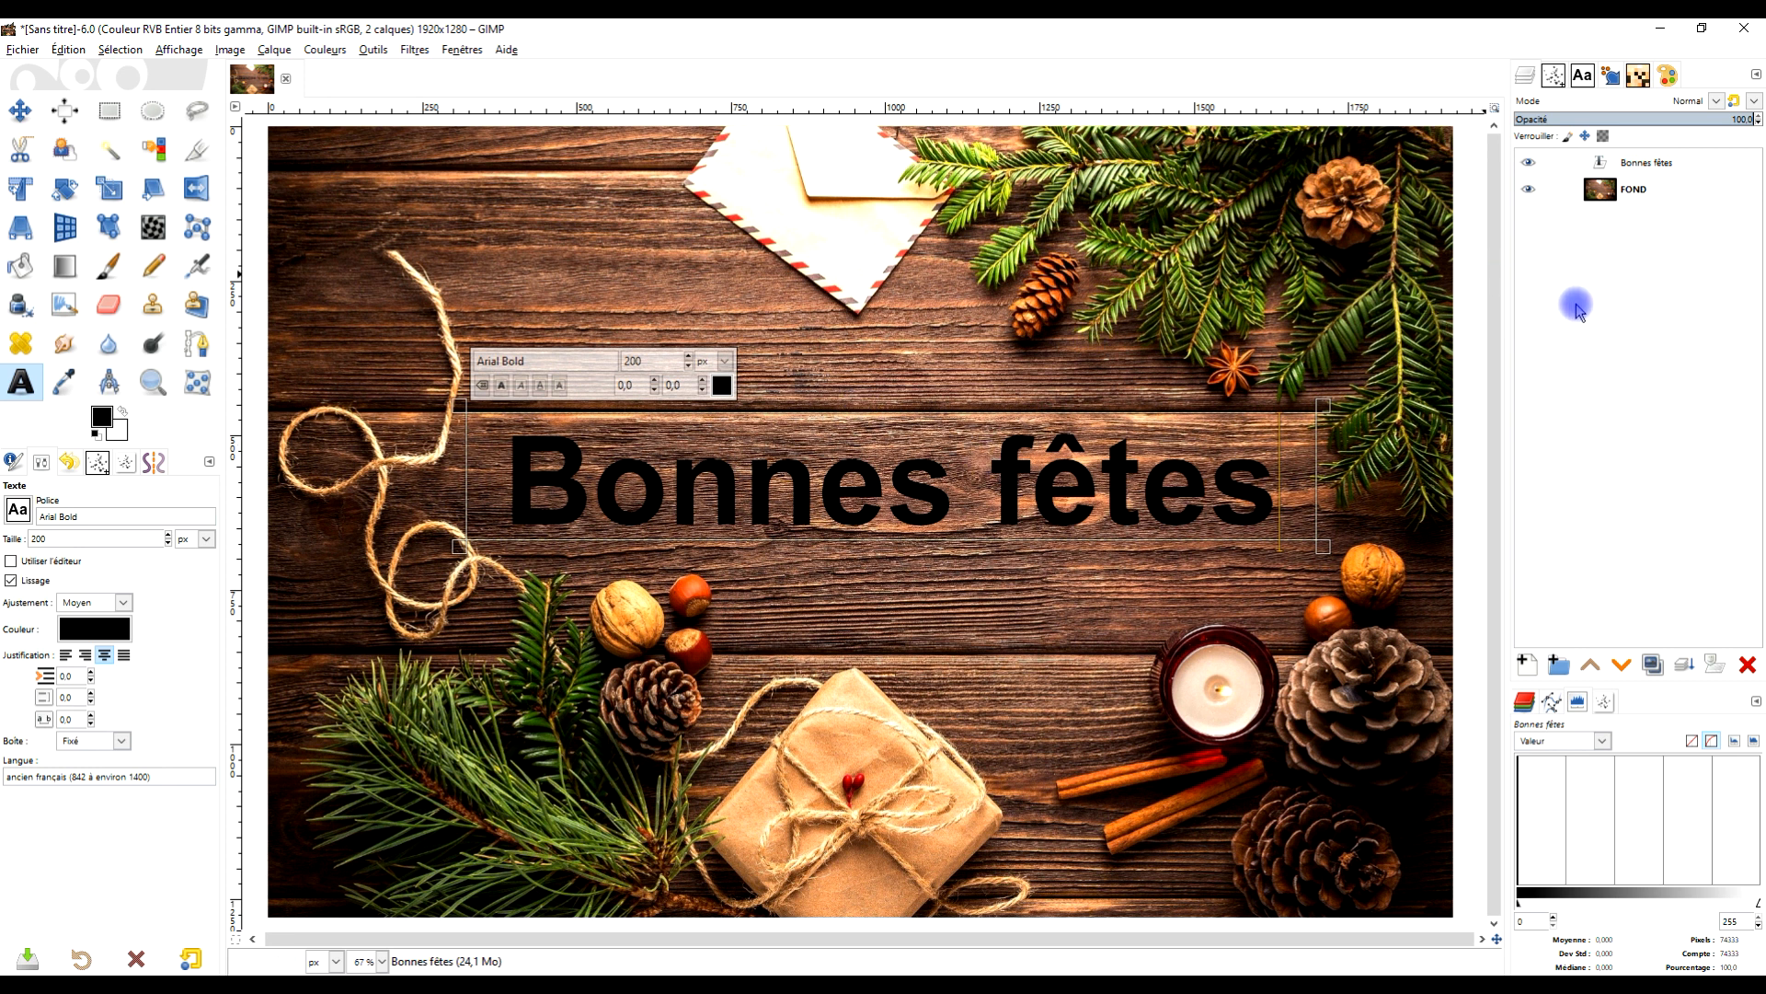
right_click(1626, 164)
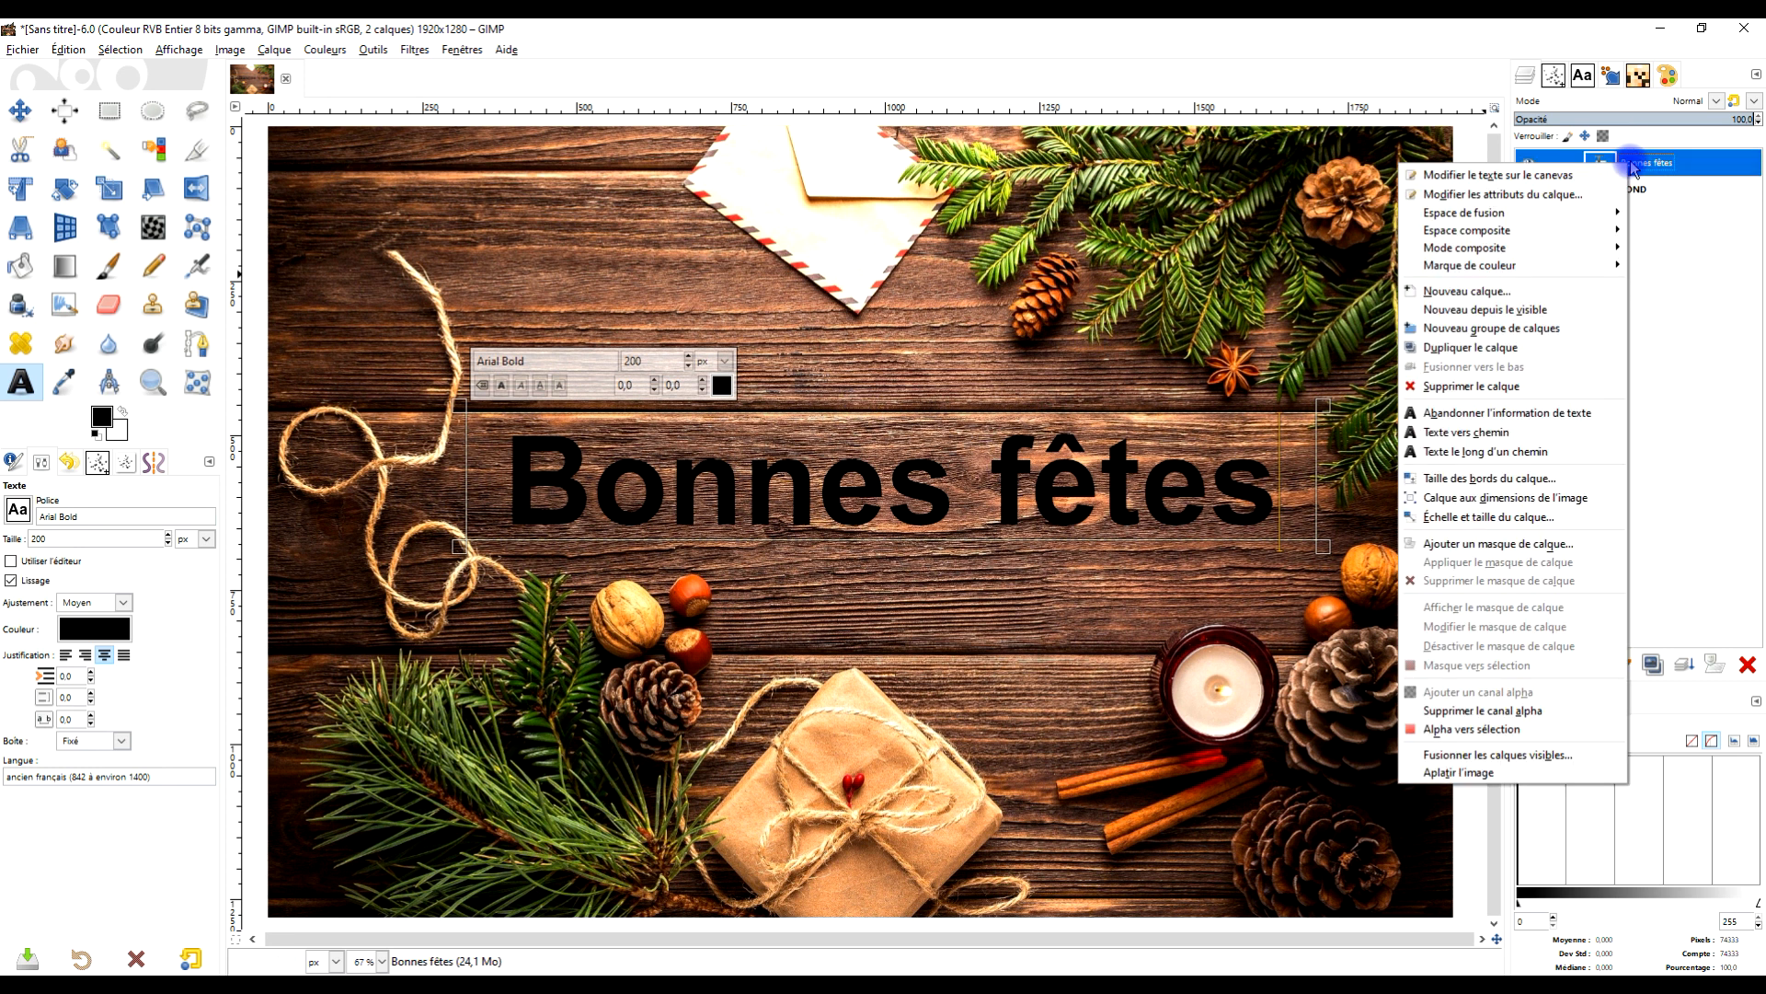
left_click(1571, 498)
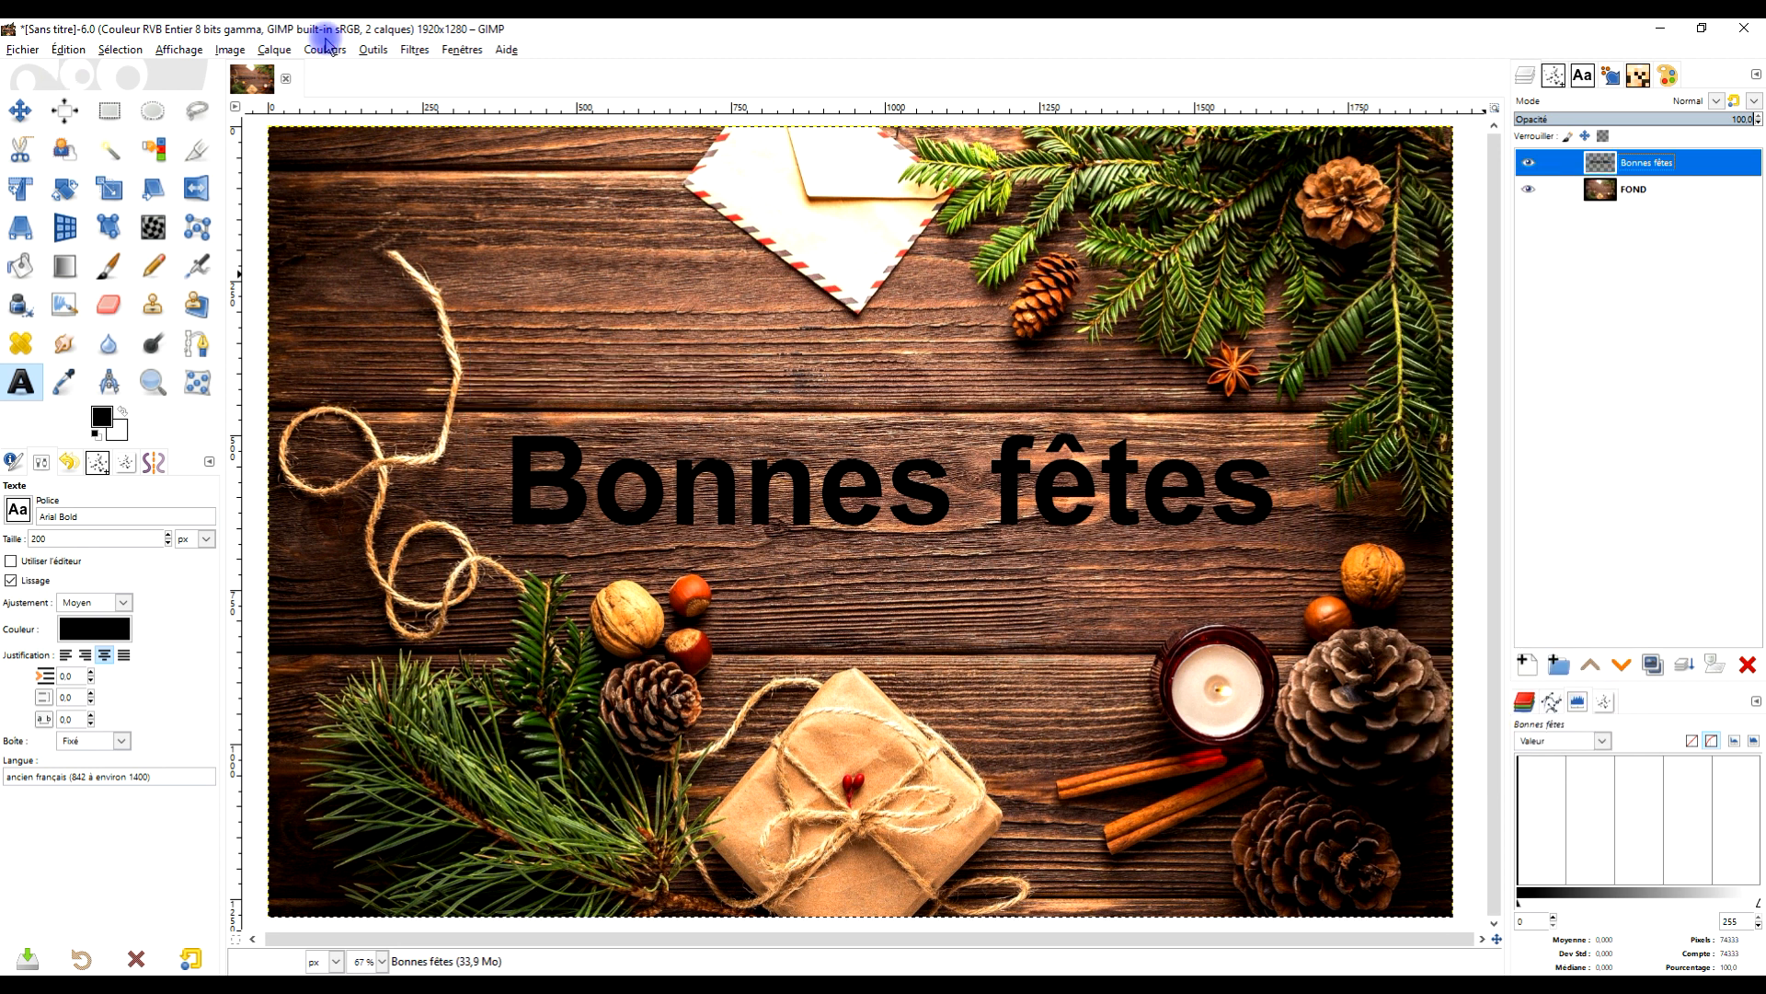
Step: Apply a Median Blur with a radius of 5 to the "Bonnes fêtes" layer to round the letter corners
left_click(413, 51)
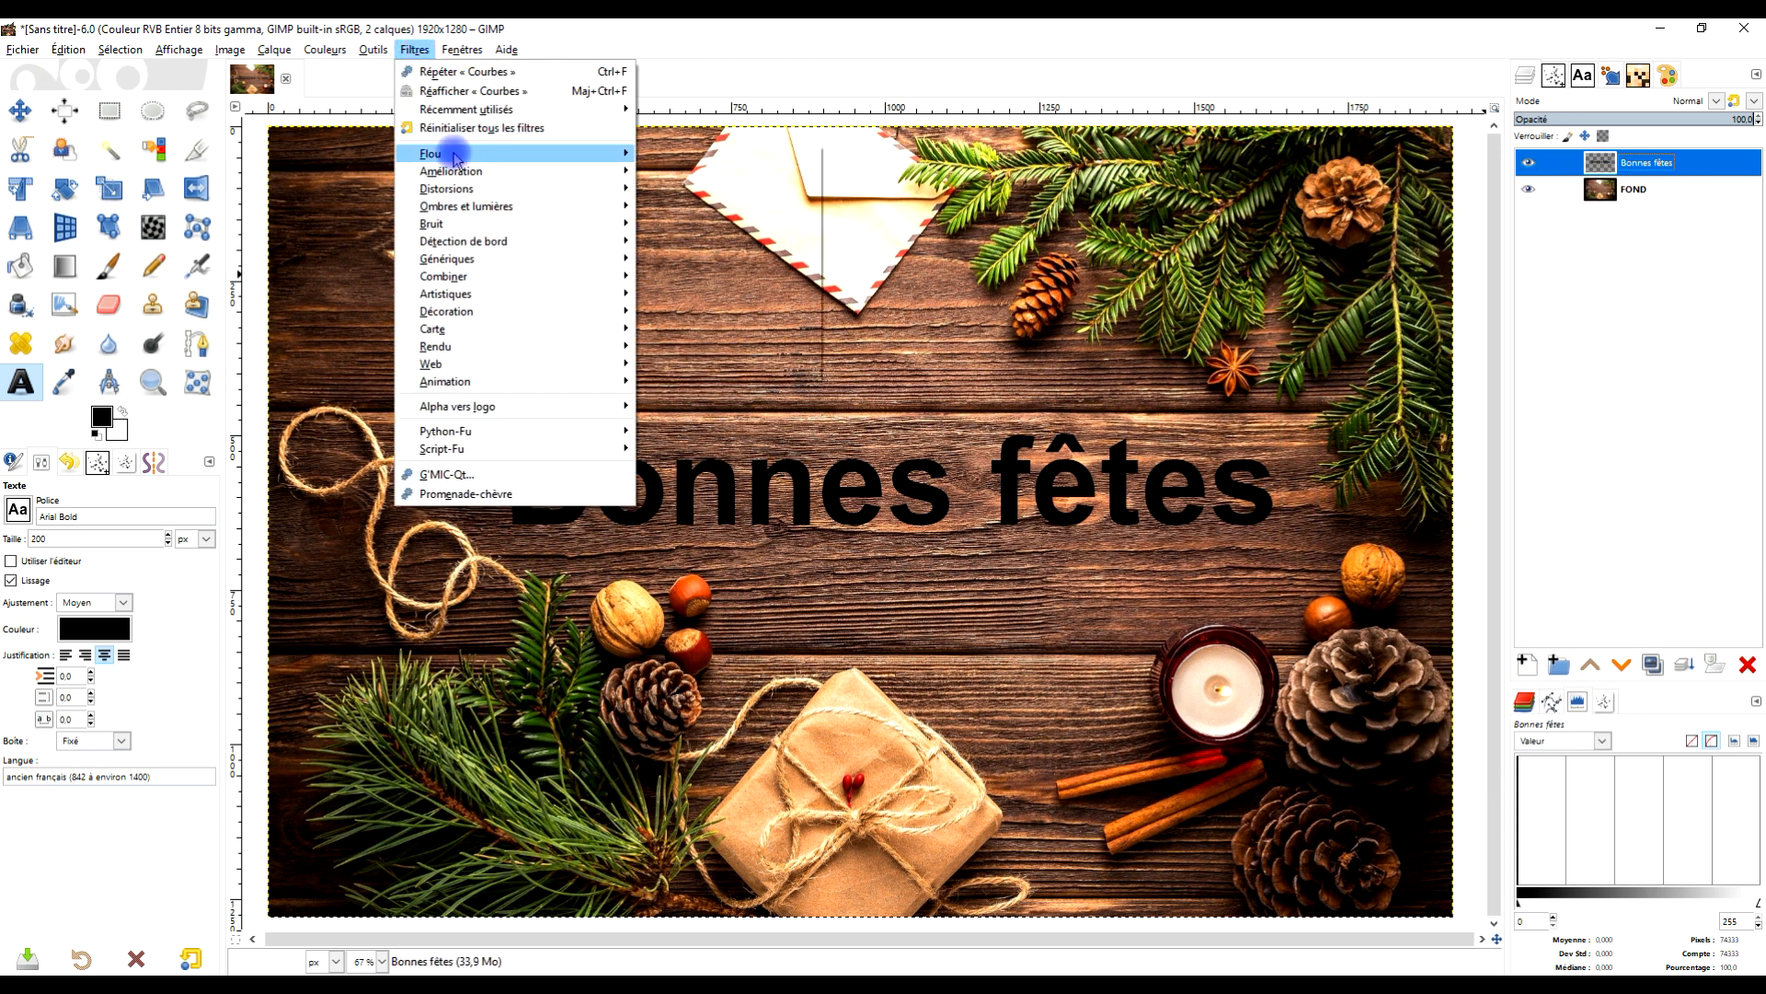
mouse_move(465, 152)
left_click(729, 237)
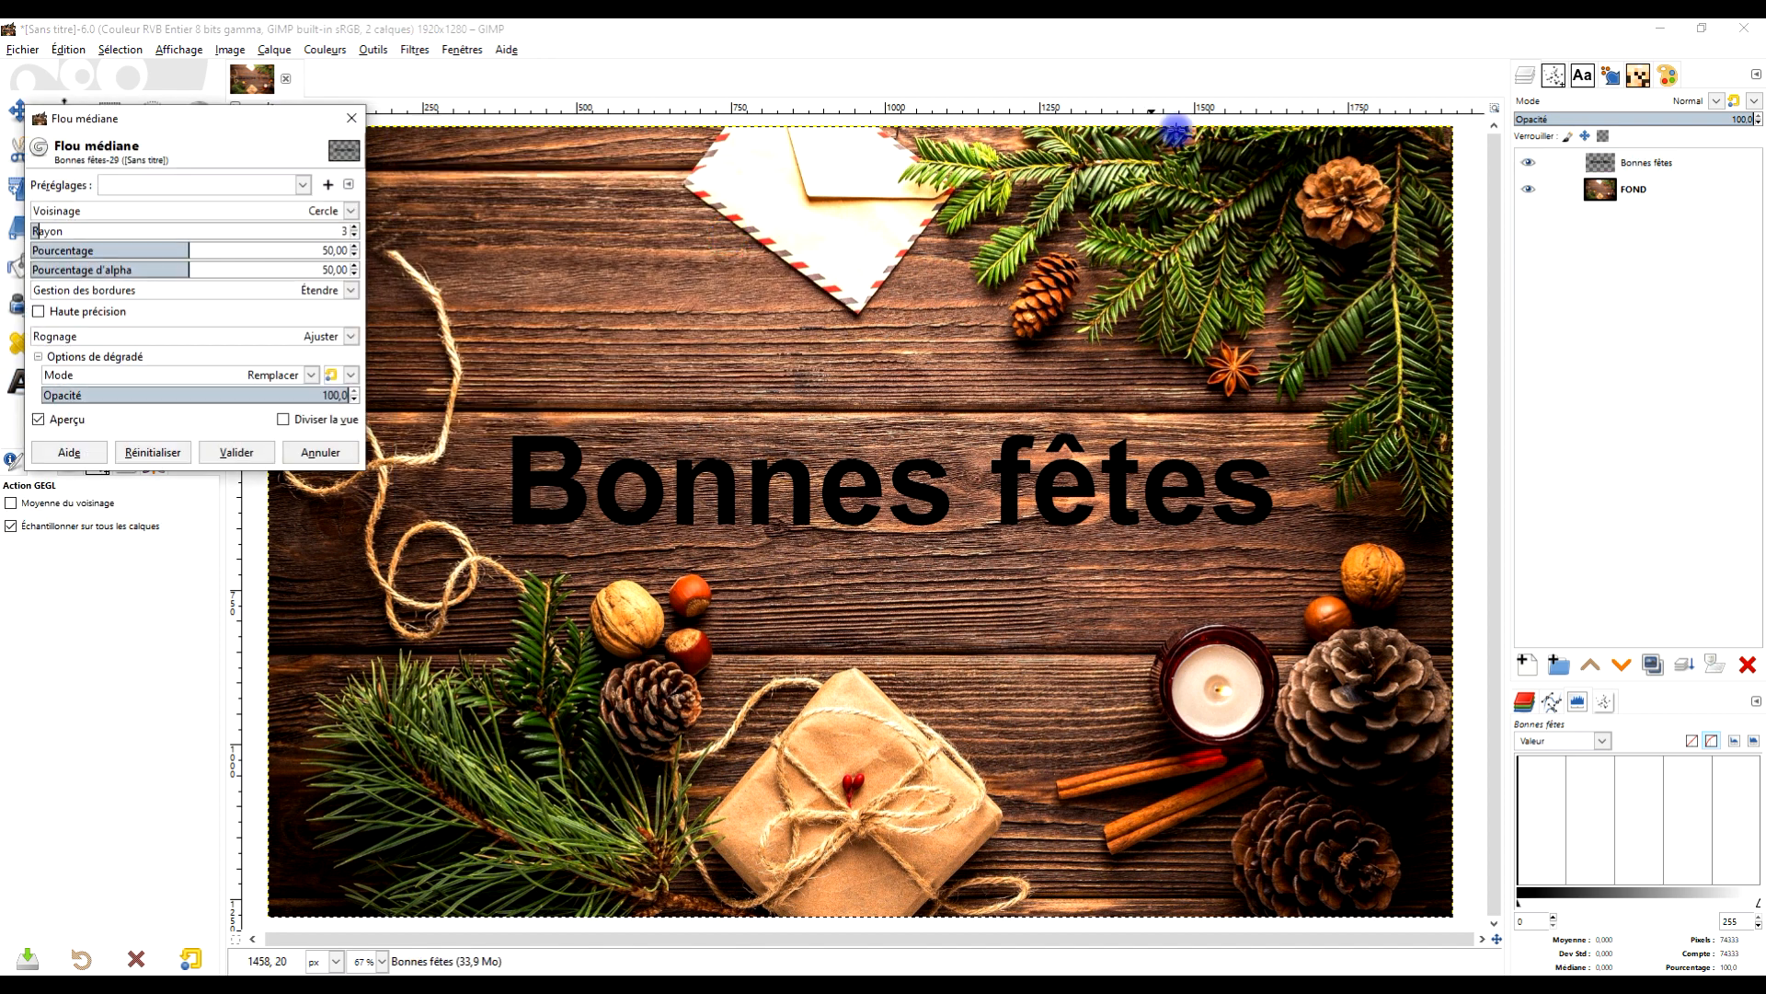
scroll(1068, 511, "up", 3)
scroll(1083, 451, "up", 1)
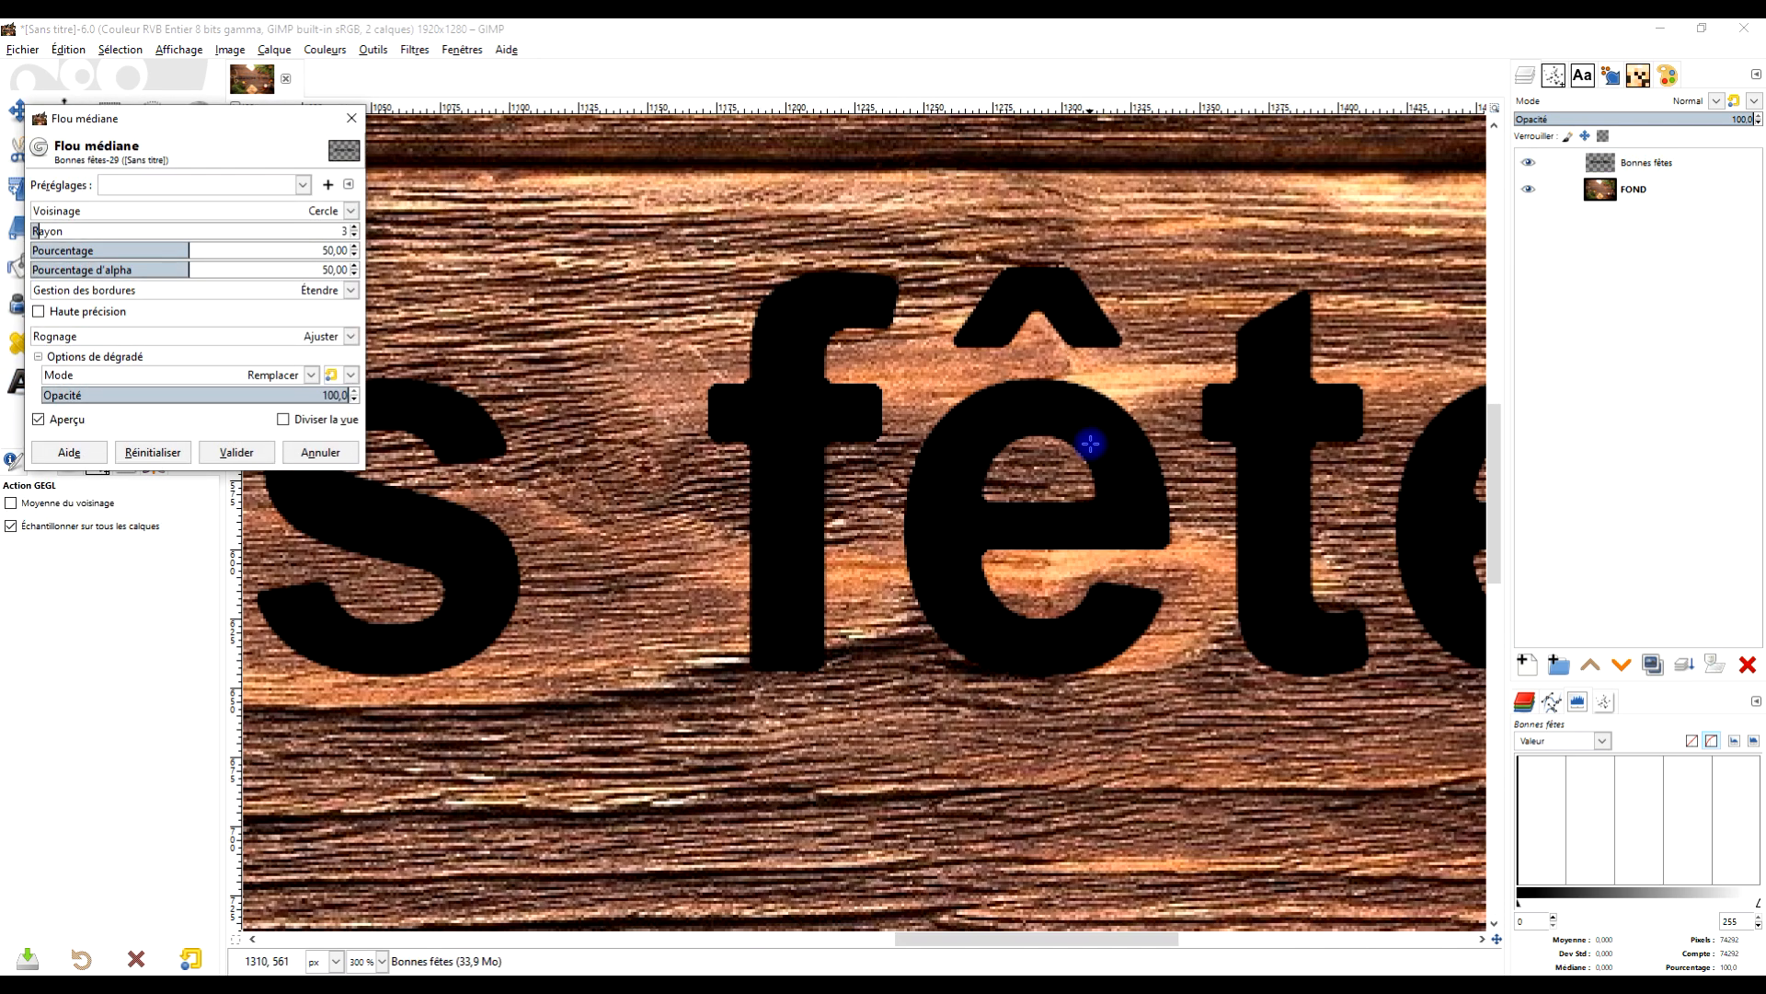
left_click(39, 419)
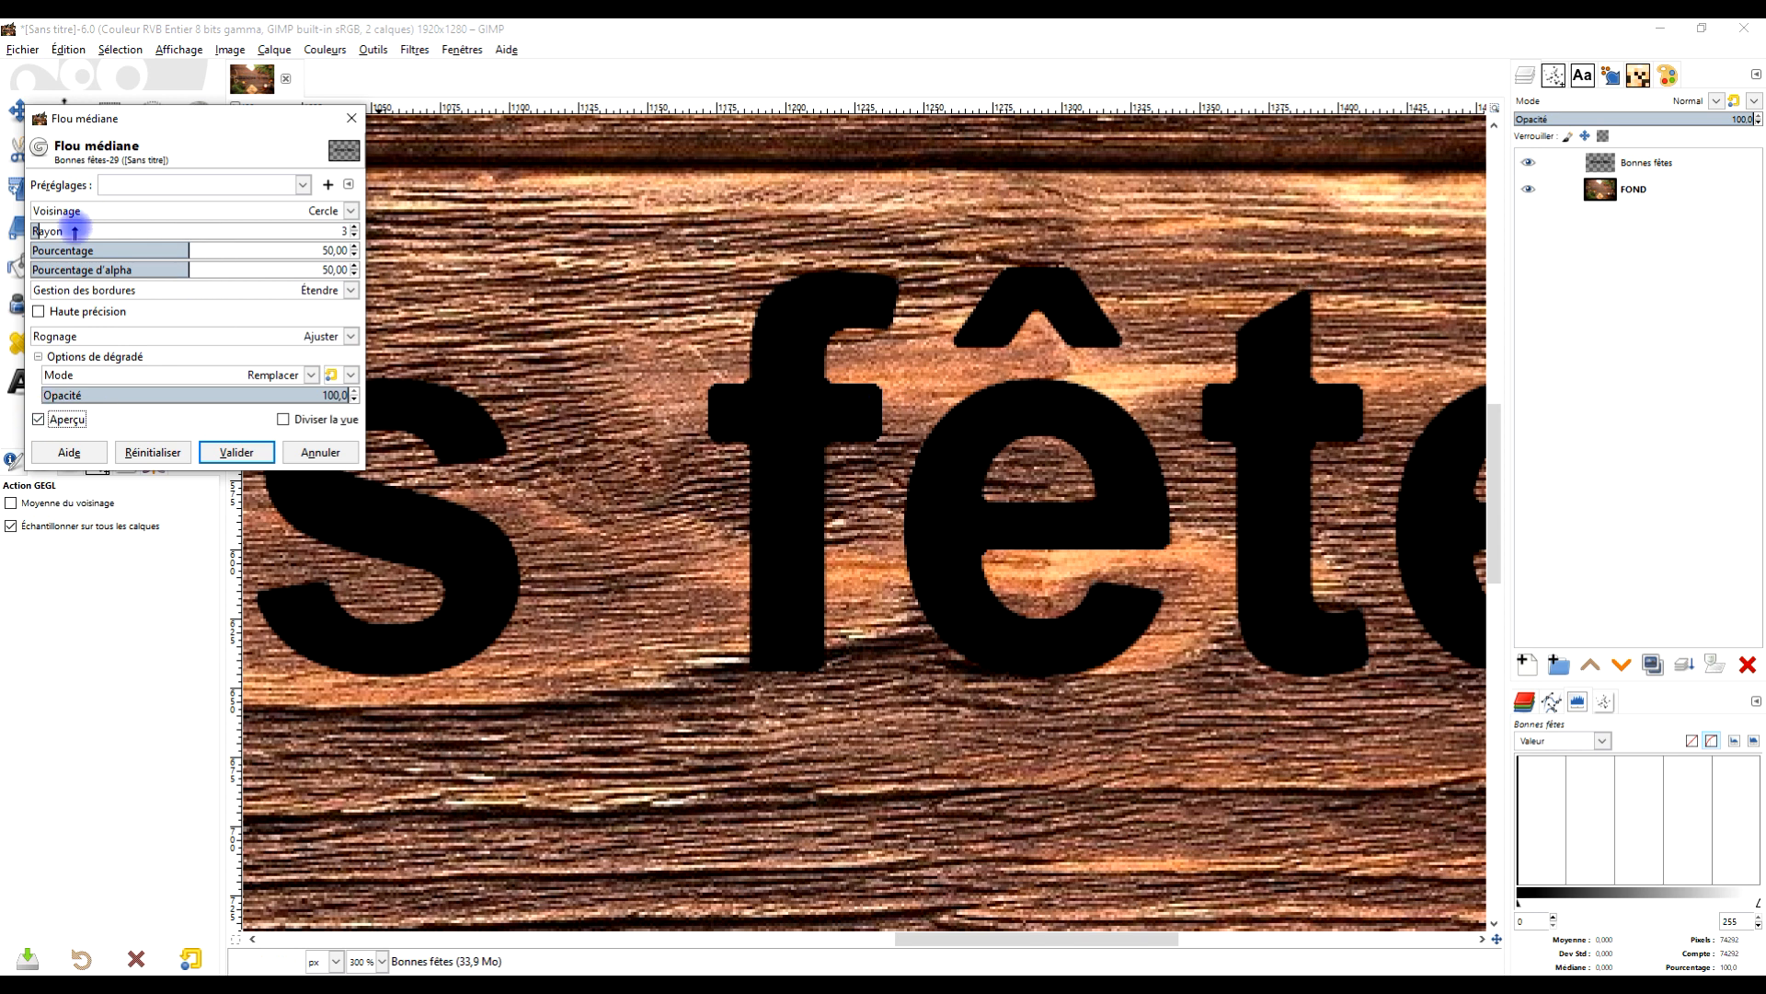
left_click_drag(48, 231, 49, 229)
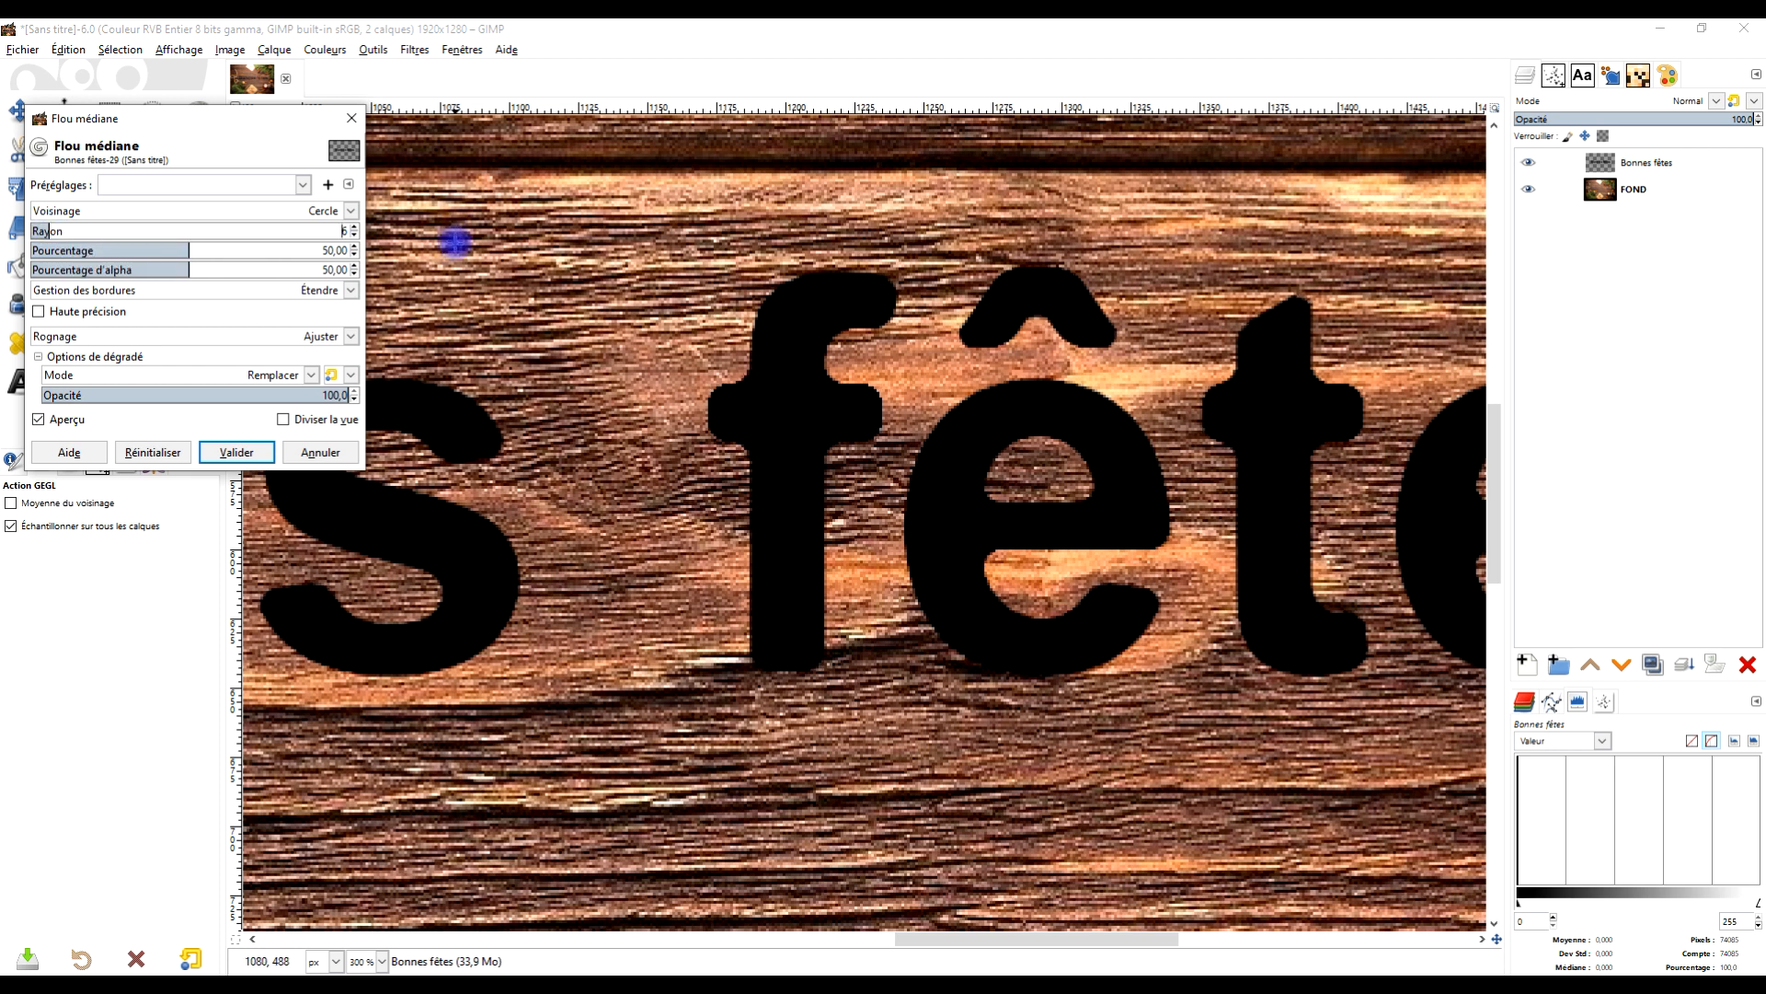
left_click(354, 235)
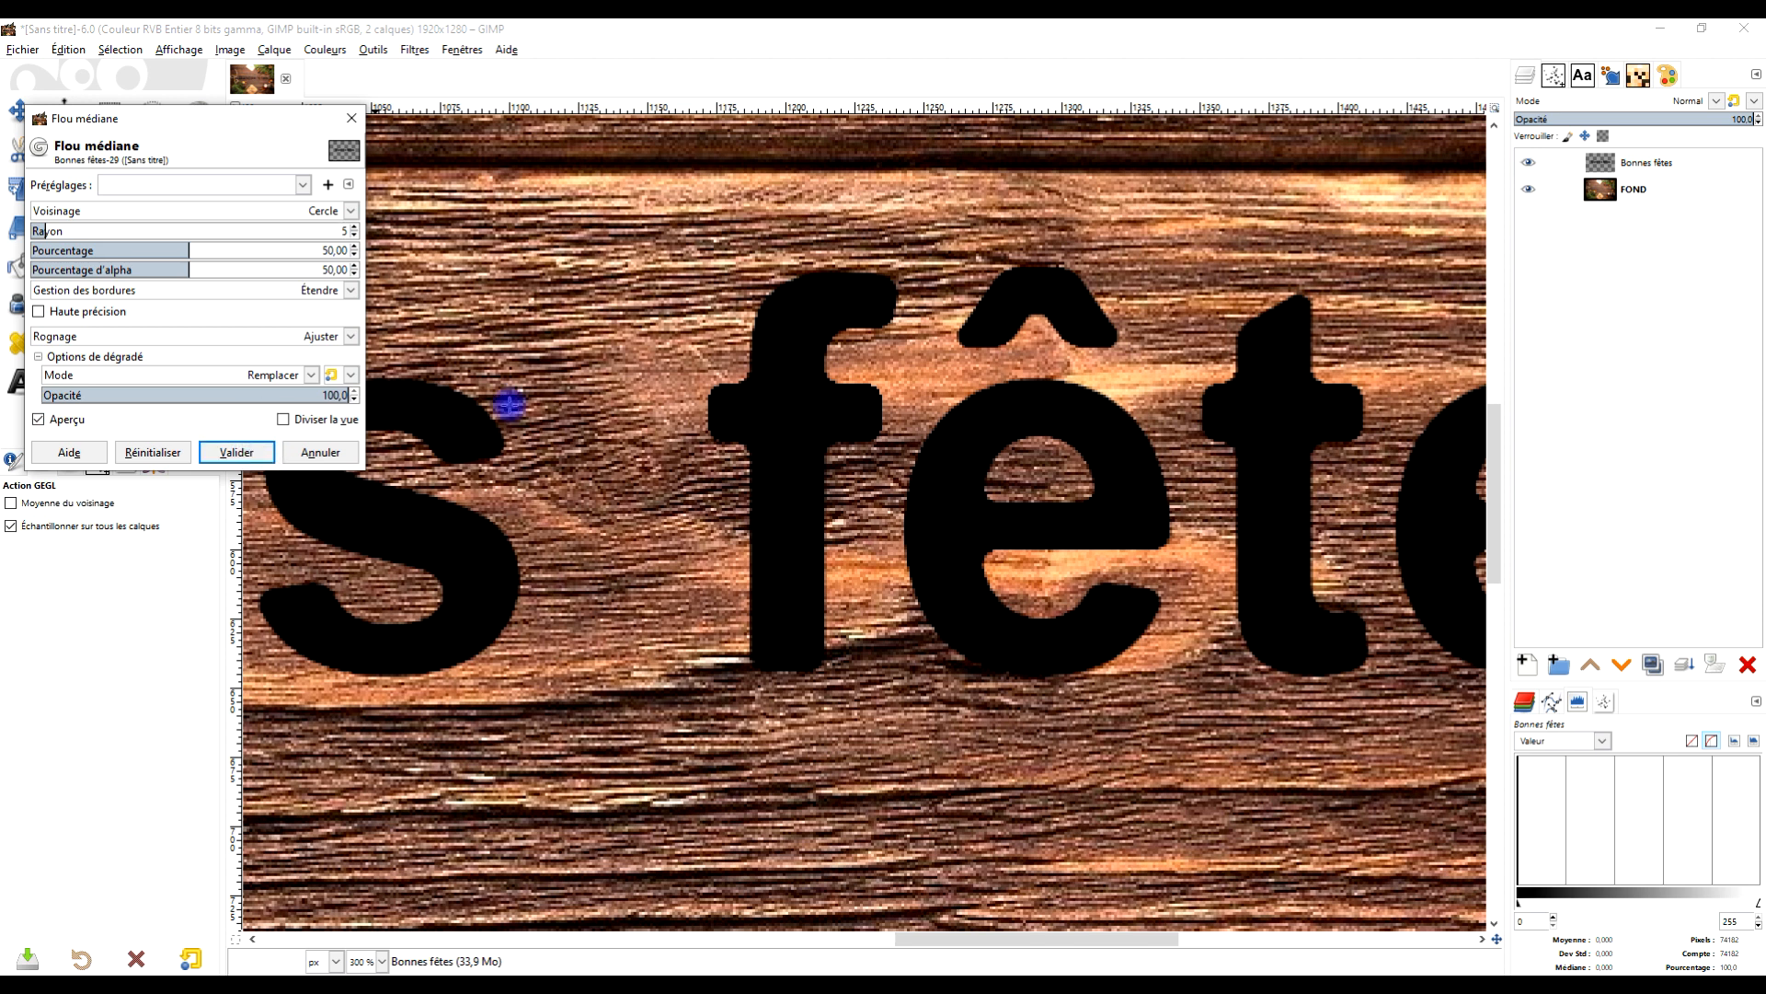
left_click(252, 455)
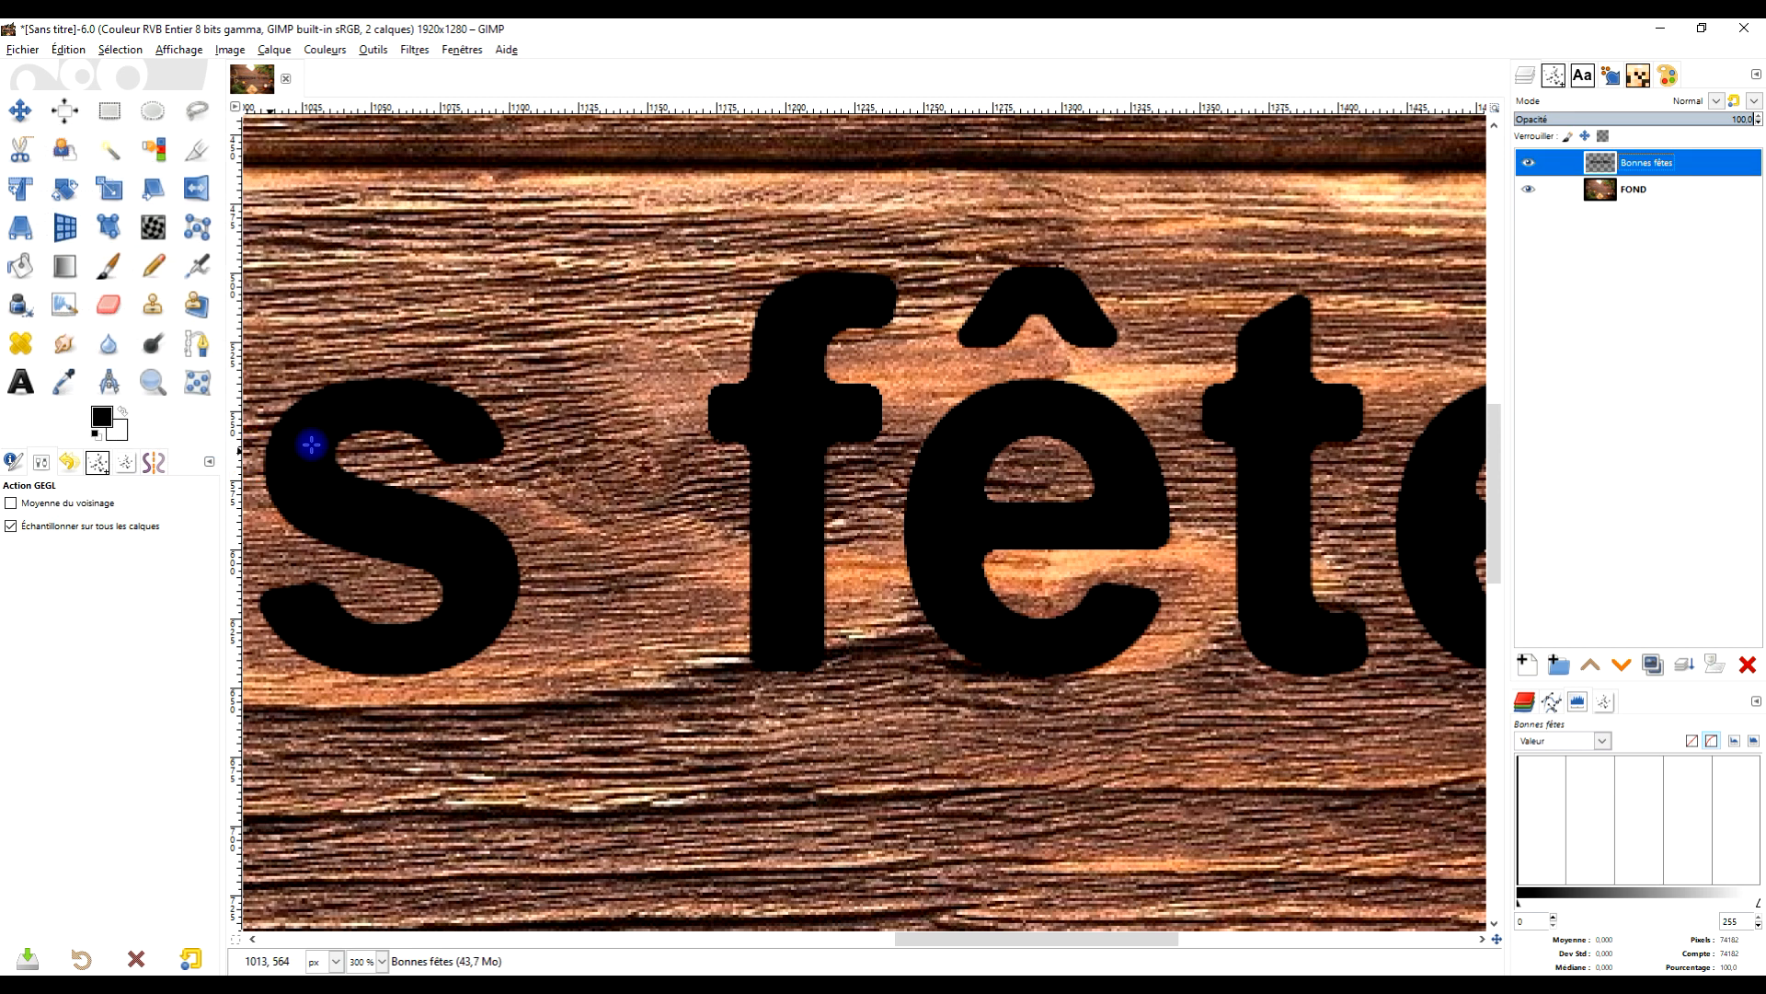
Step: Create a selection from the "Bonnes fêtes" layer's alpha and sharpen it by removing its feathering
scroll(889, 518, "down", 5)
scroll(736, 489, "up", 2)
scroll(775, 501, "down", 1)
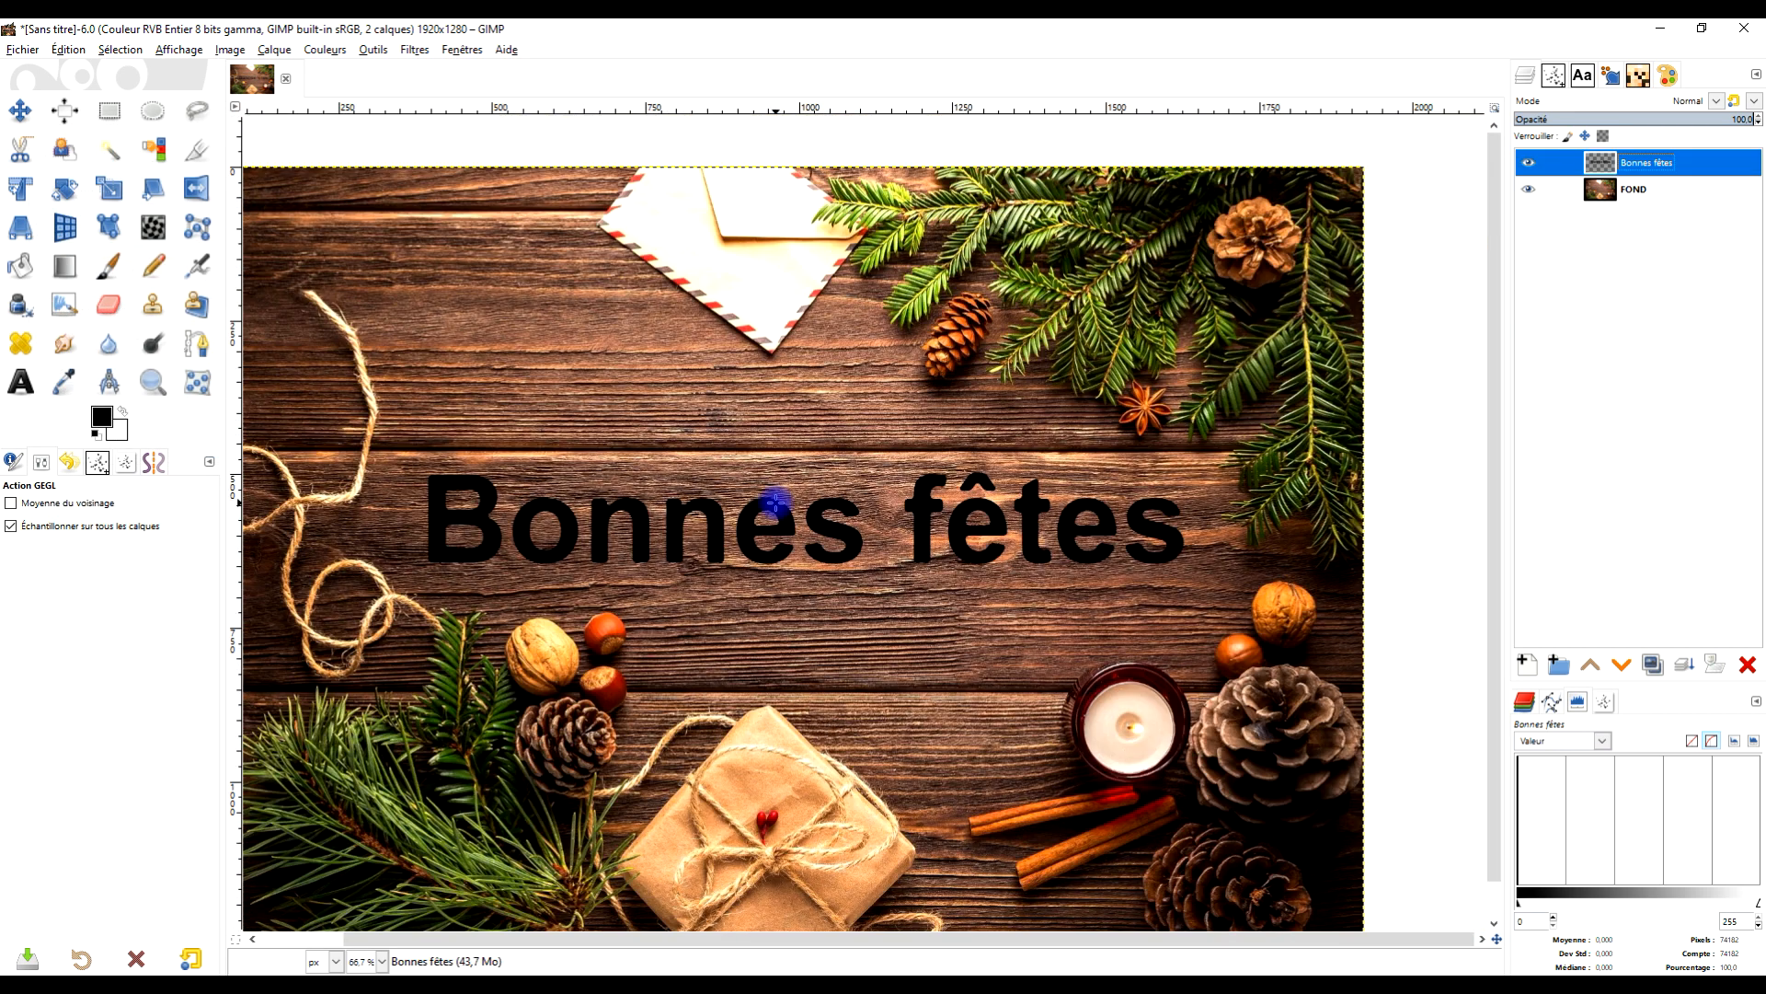
right_click(1605, 173)
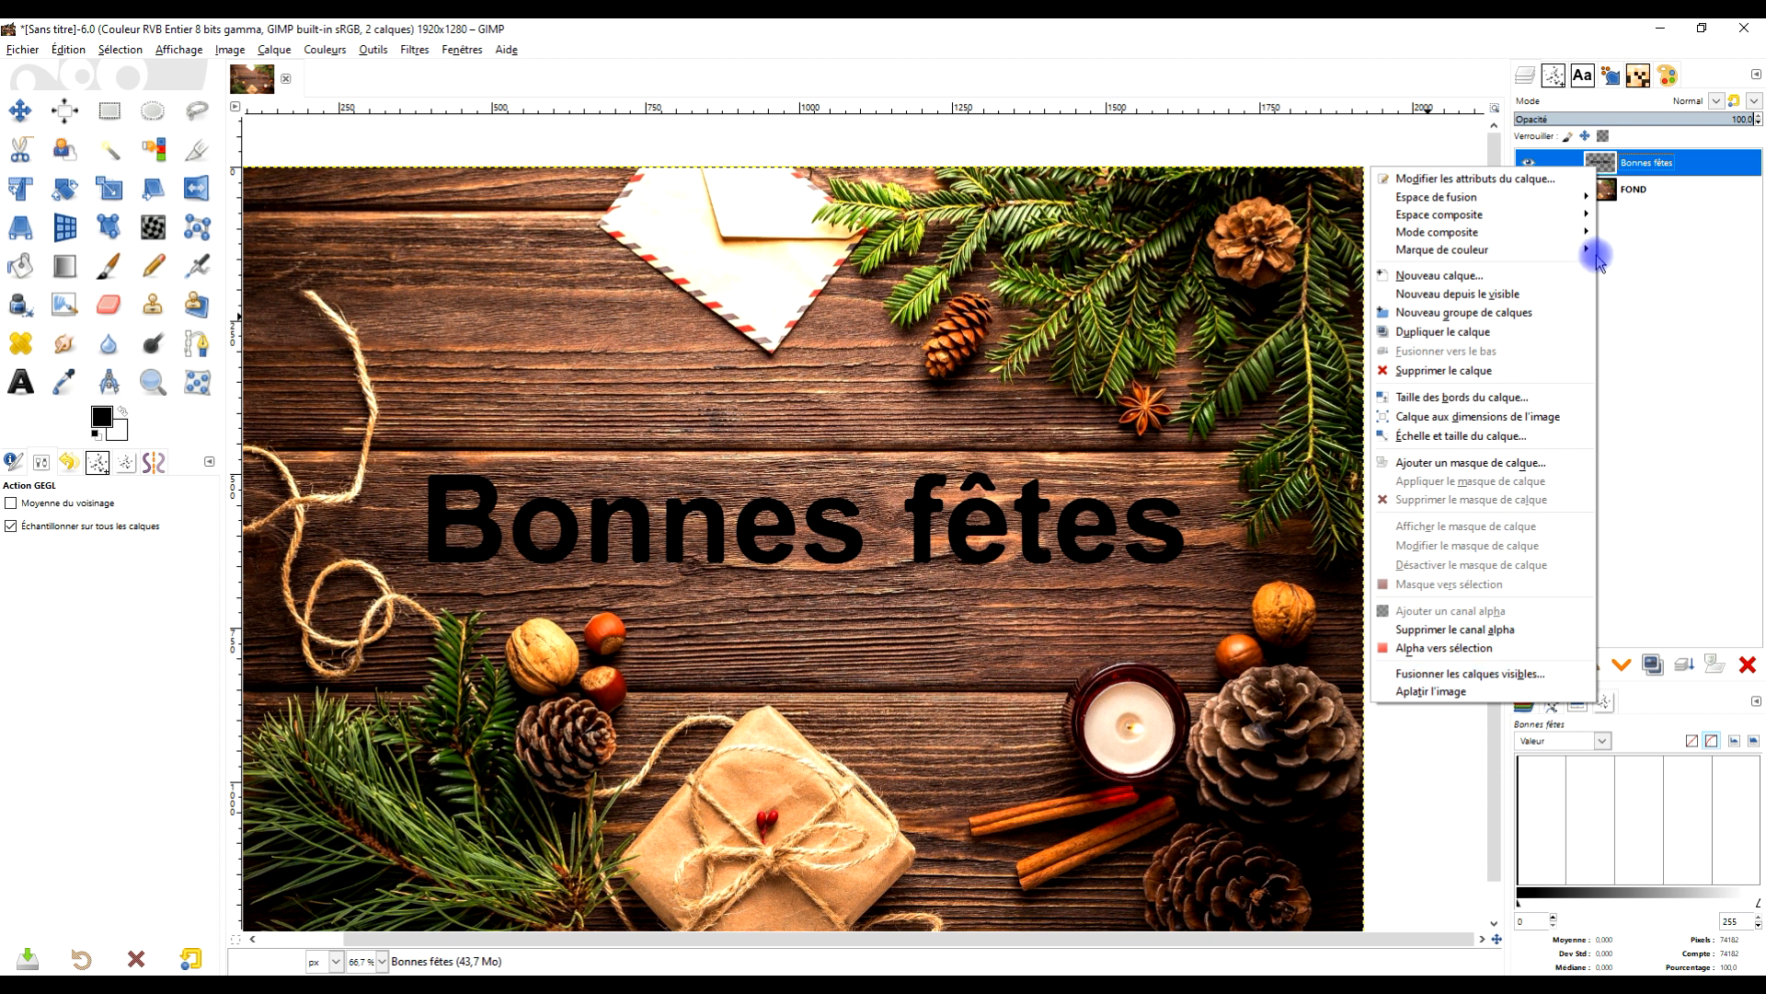
left_click(1468, 647)
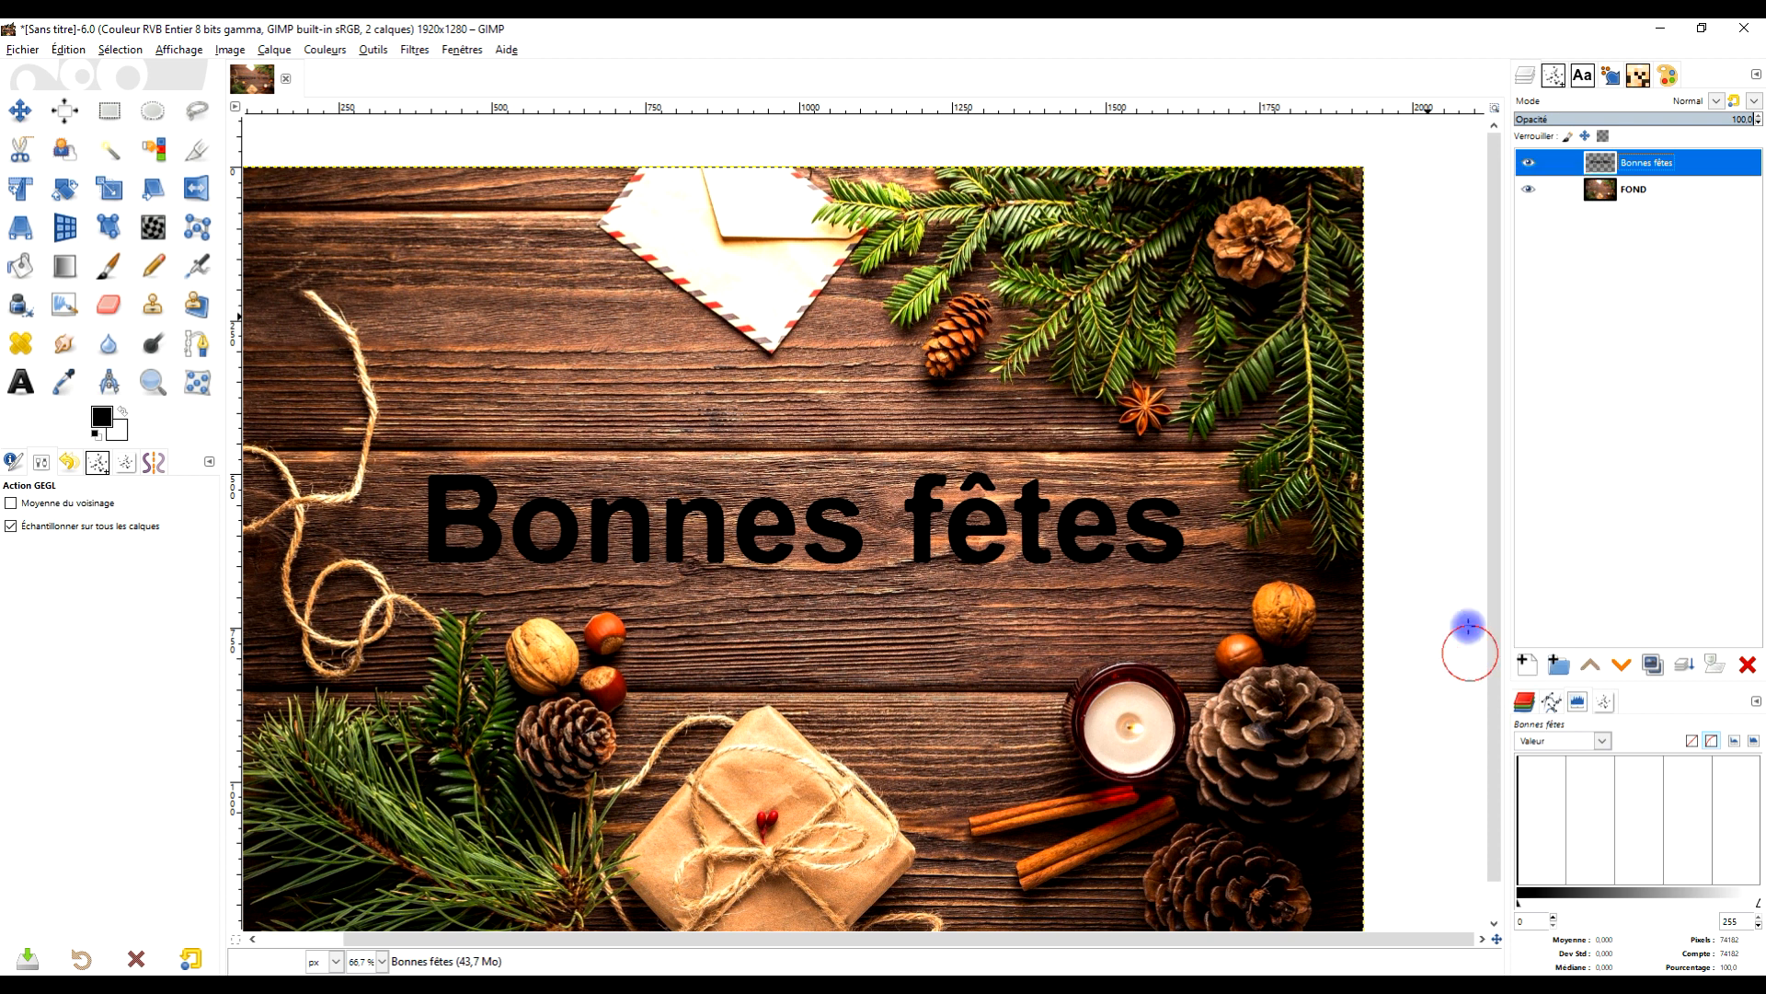
key("1")
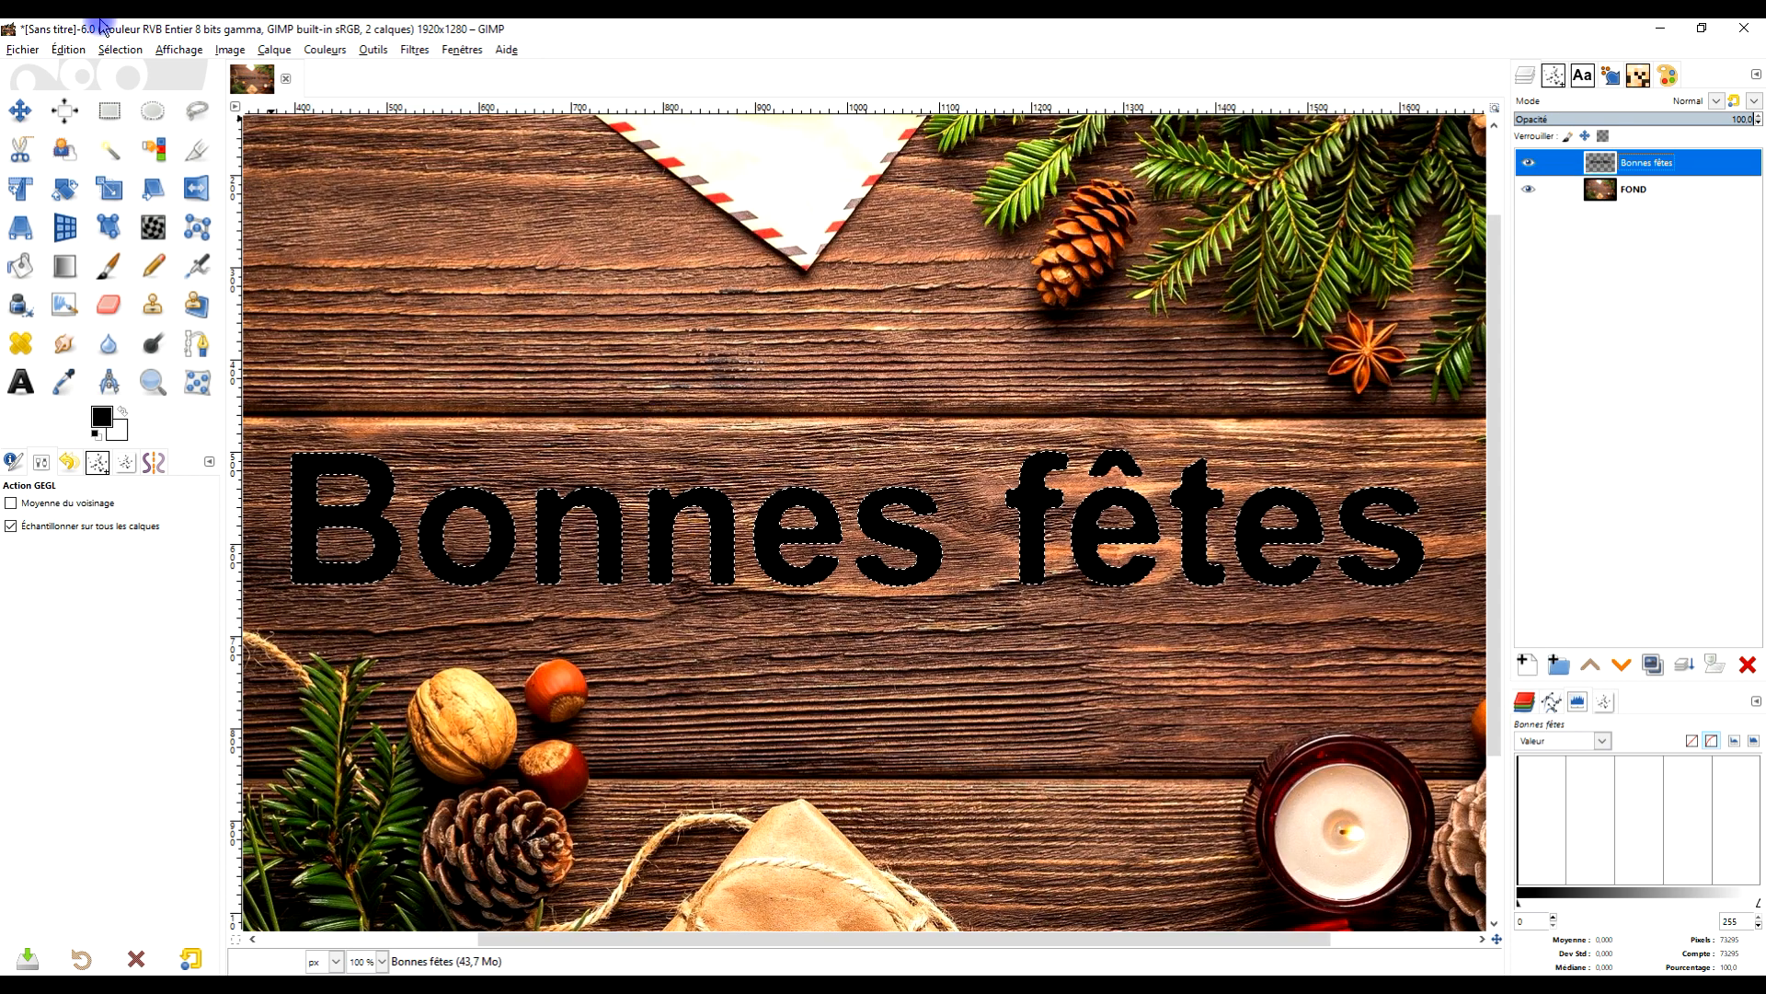
left_click(110, 50)
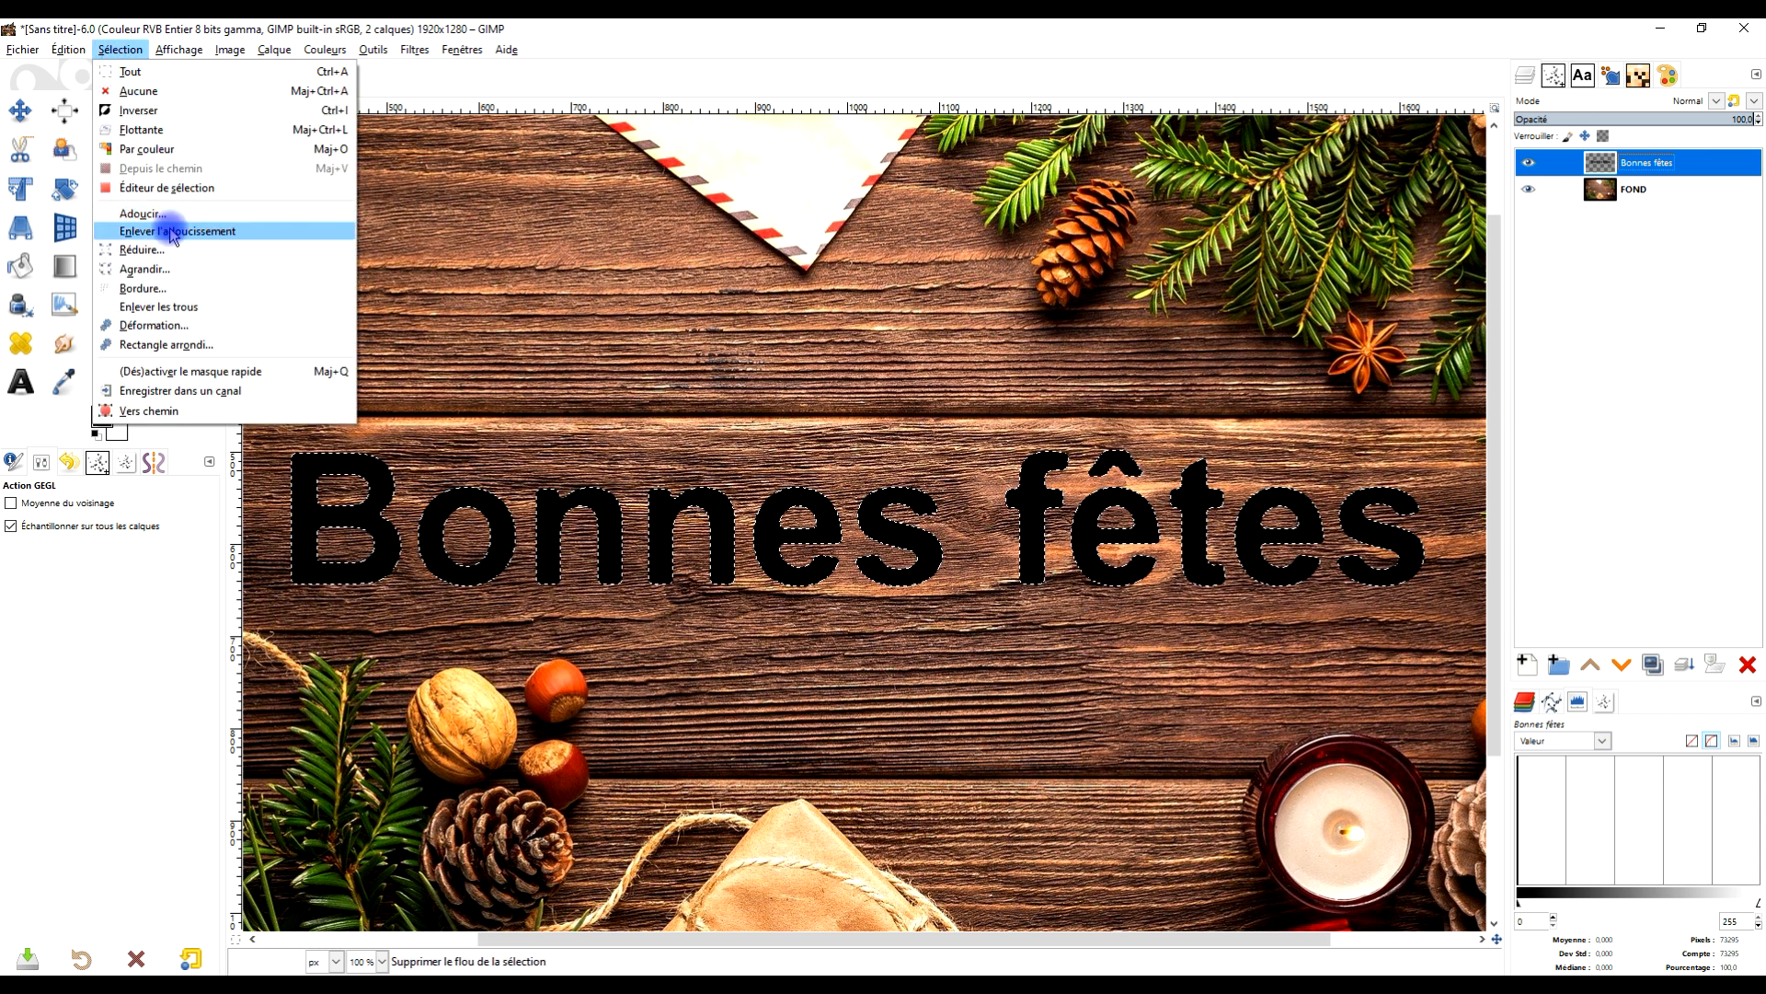
left_click(171, 234)
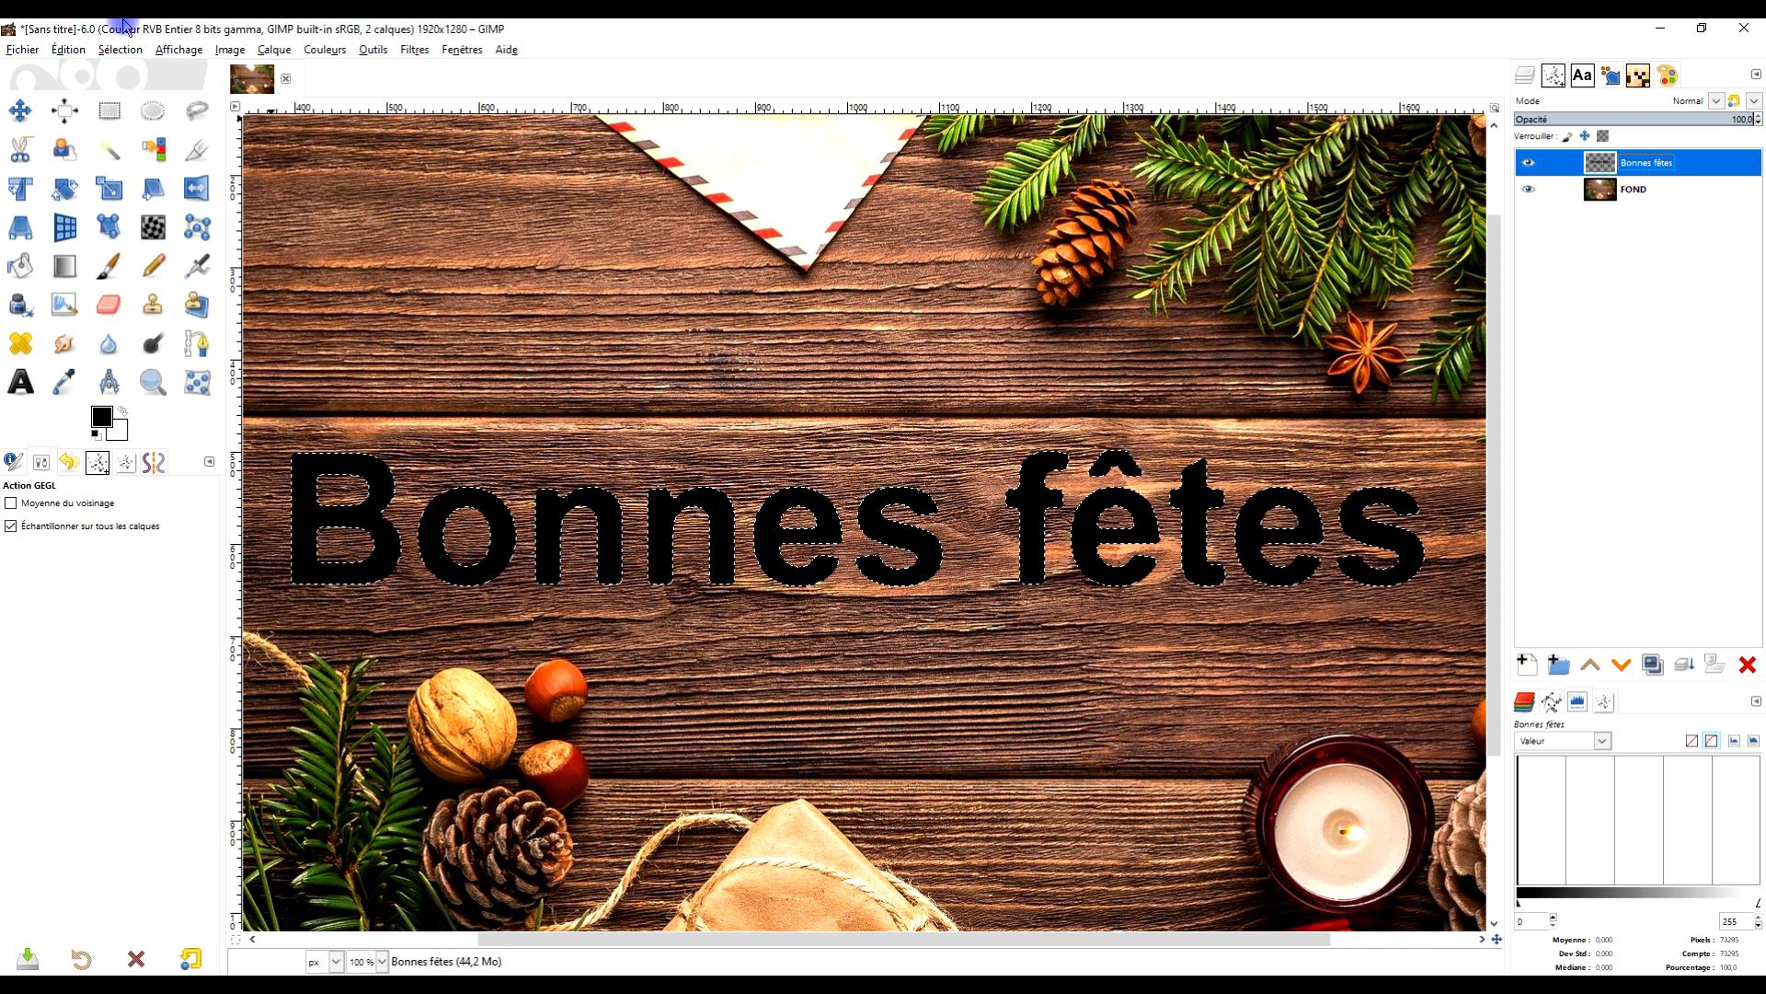
Step: Shrink the text selection by 5 px and feather its edge by 5 px
left_click(117, 52)
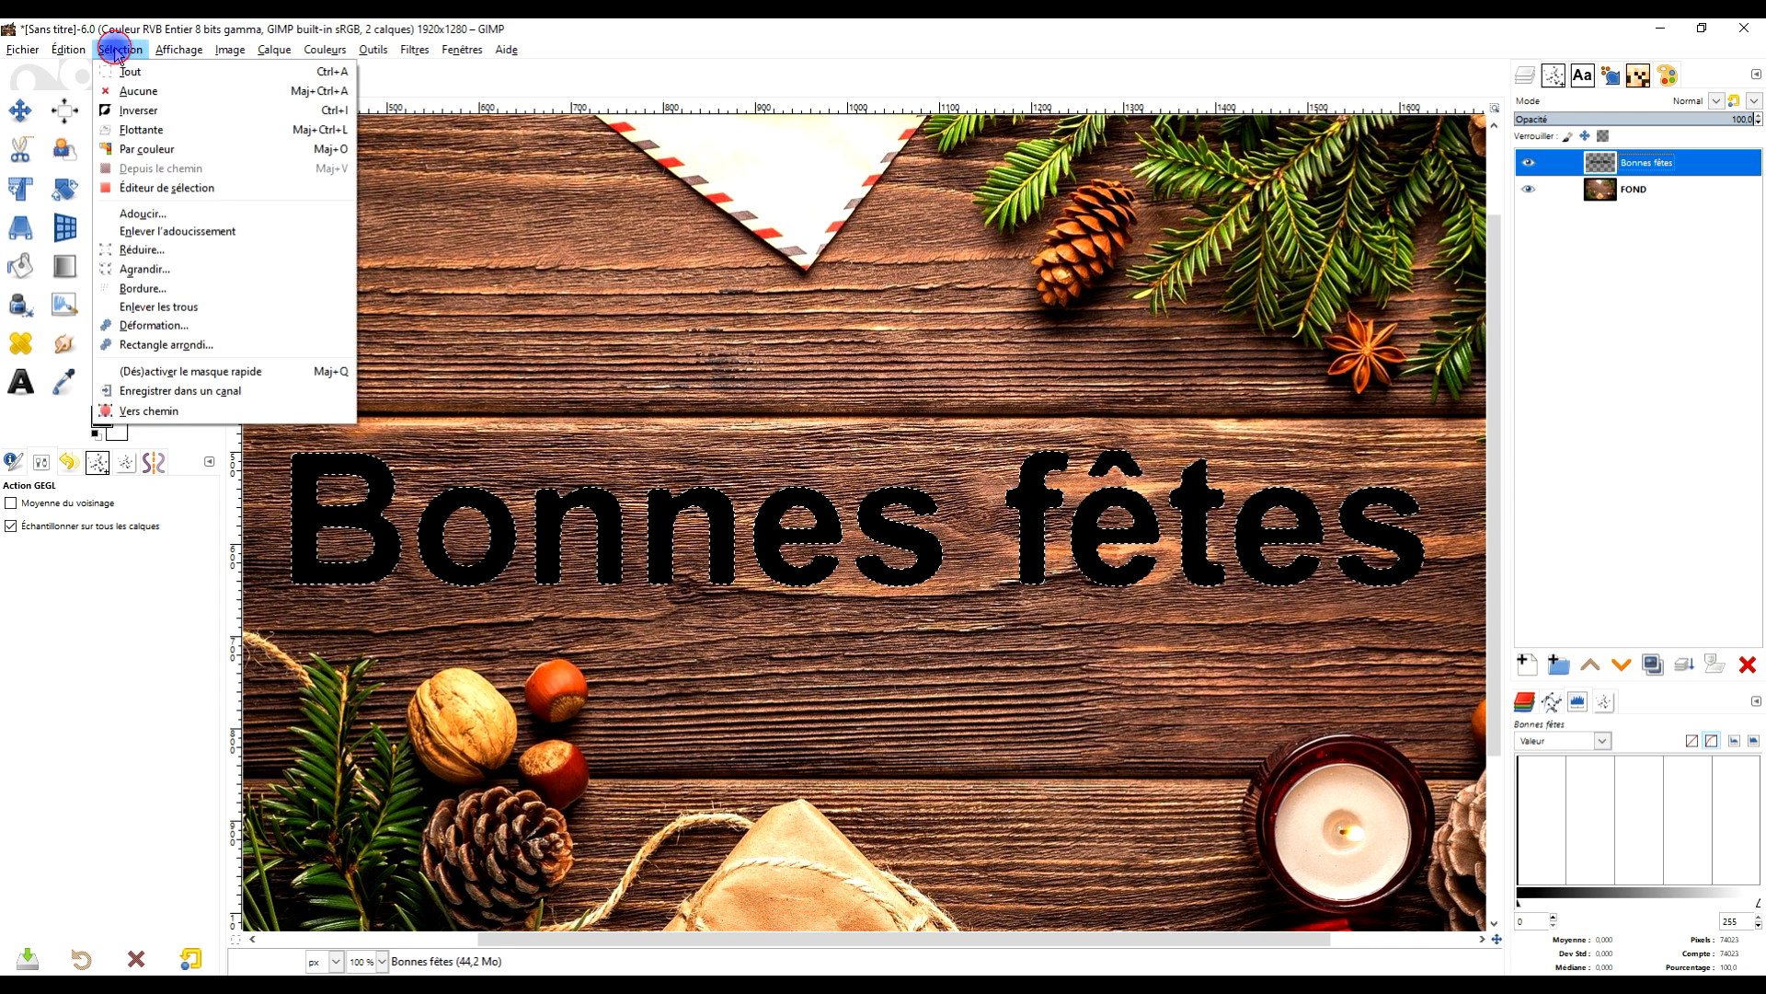
left_click(183, 257)
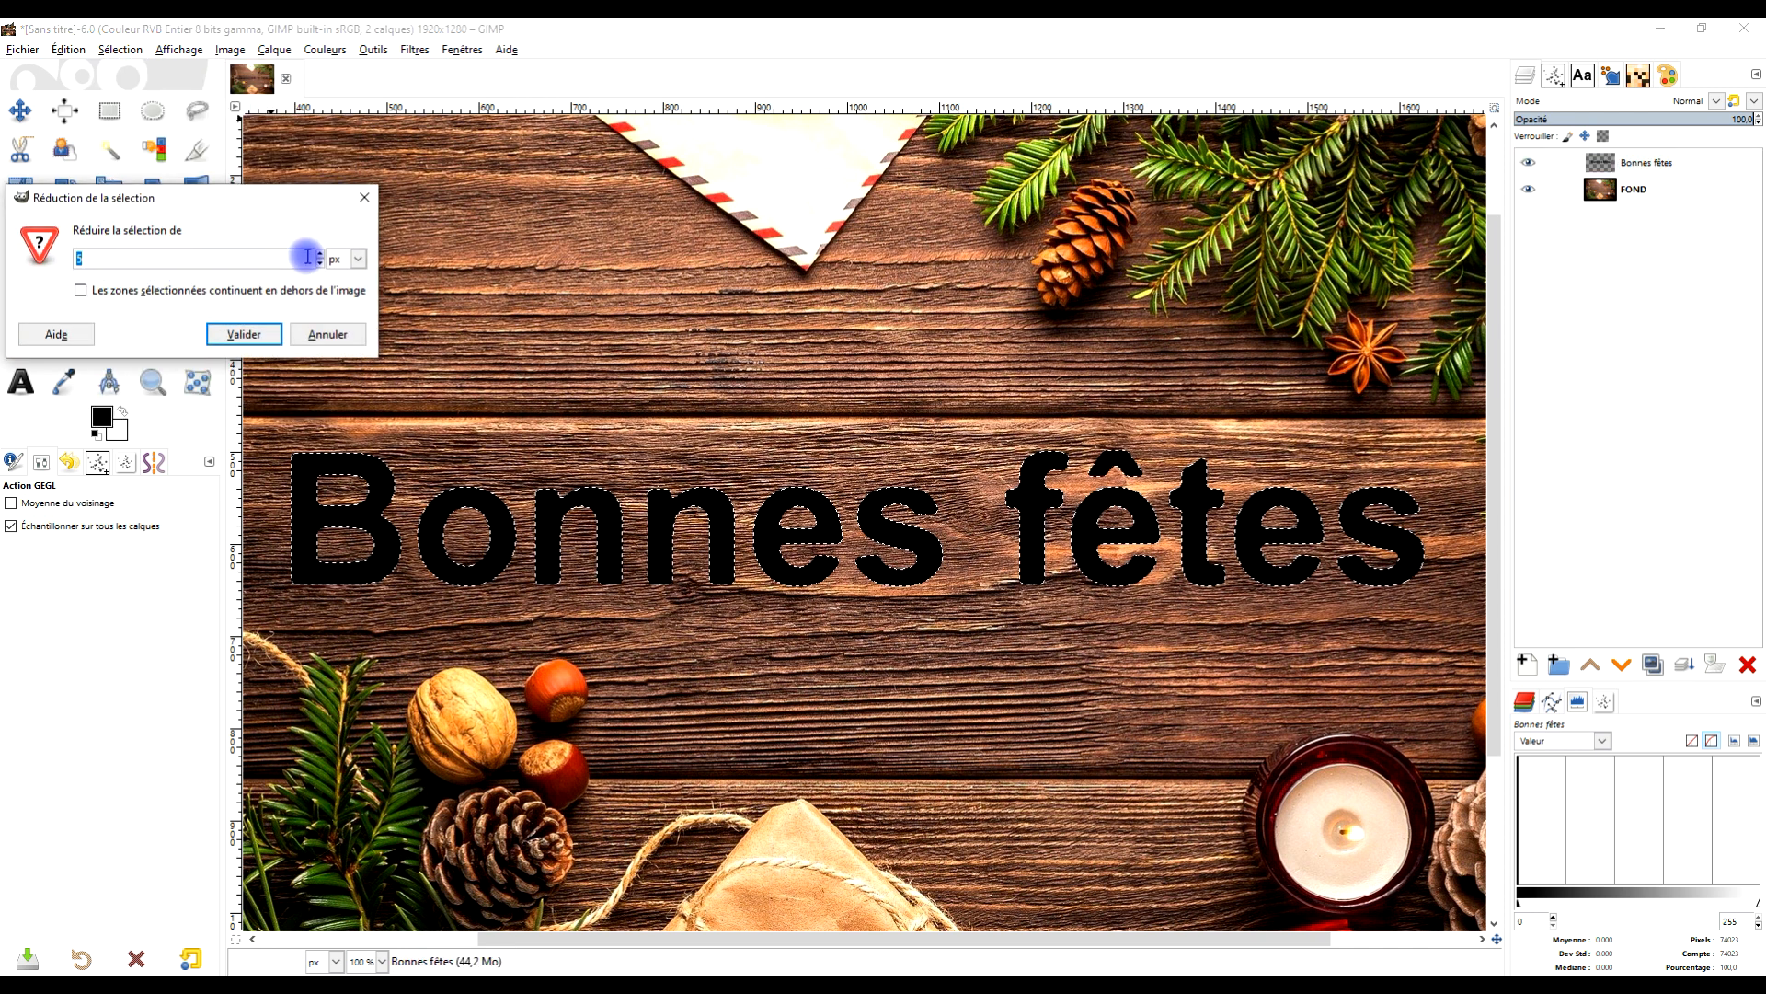
left_click(116, 257)
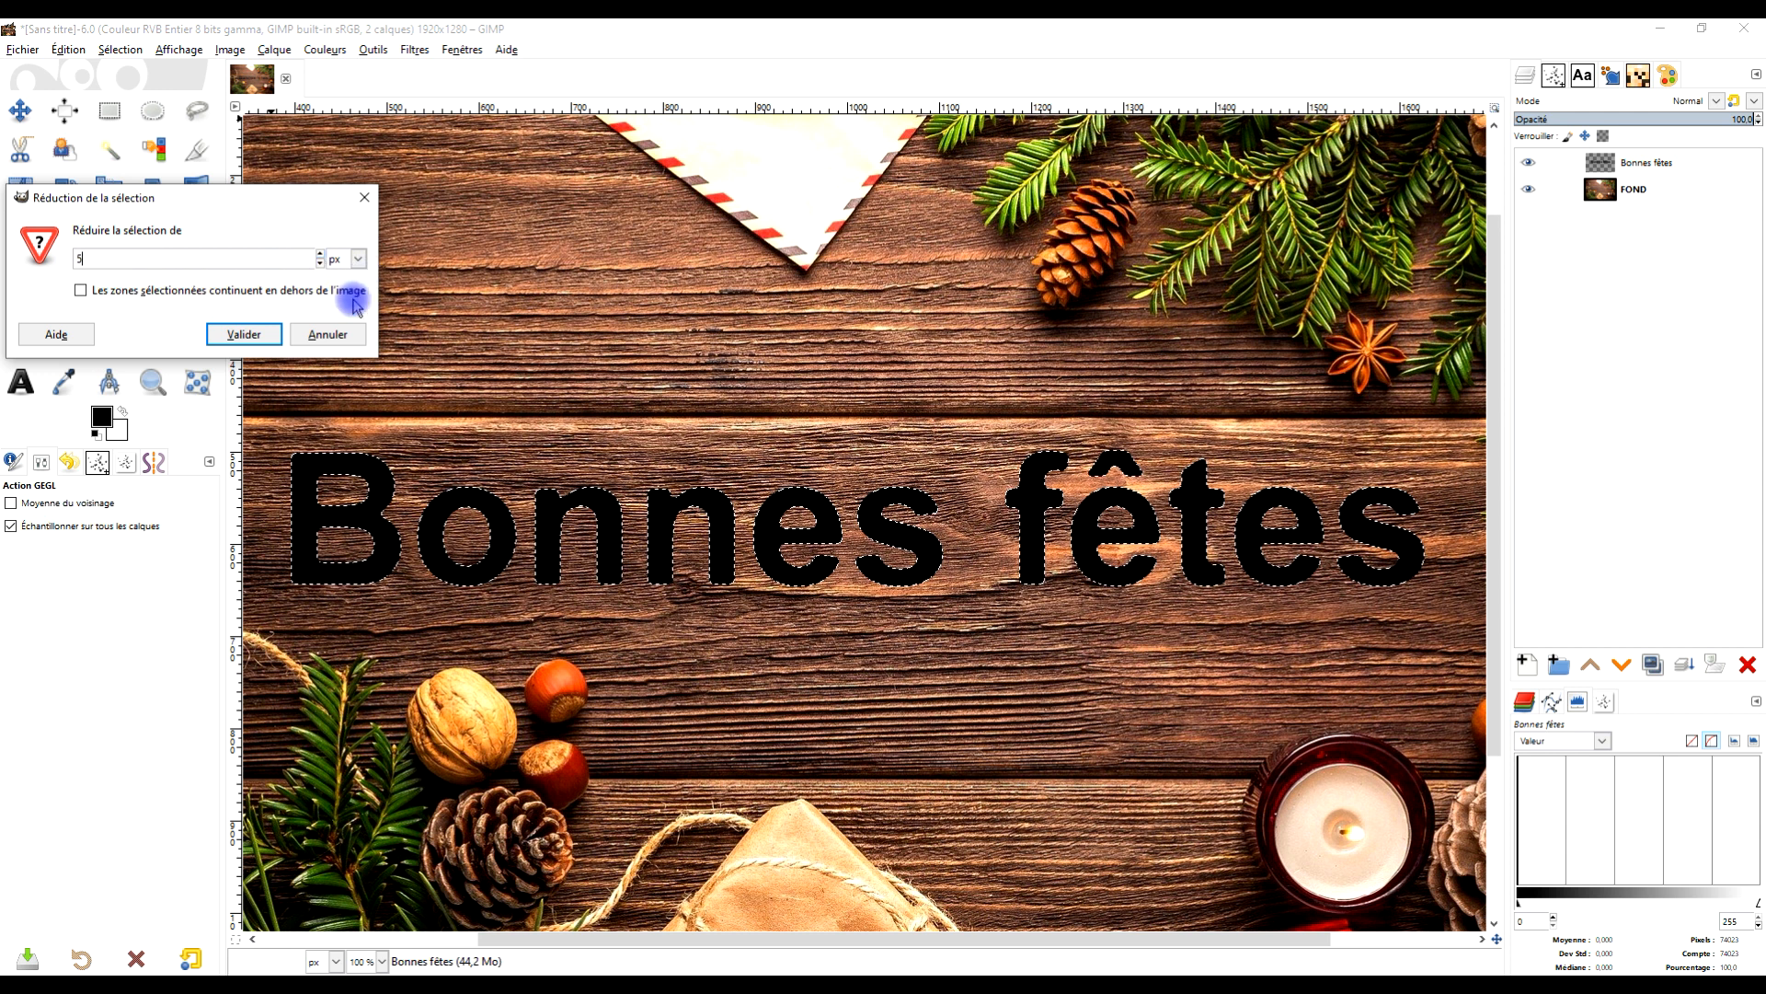
left_click(244, 334)
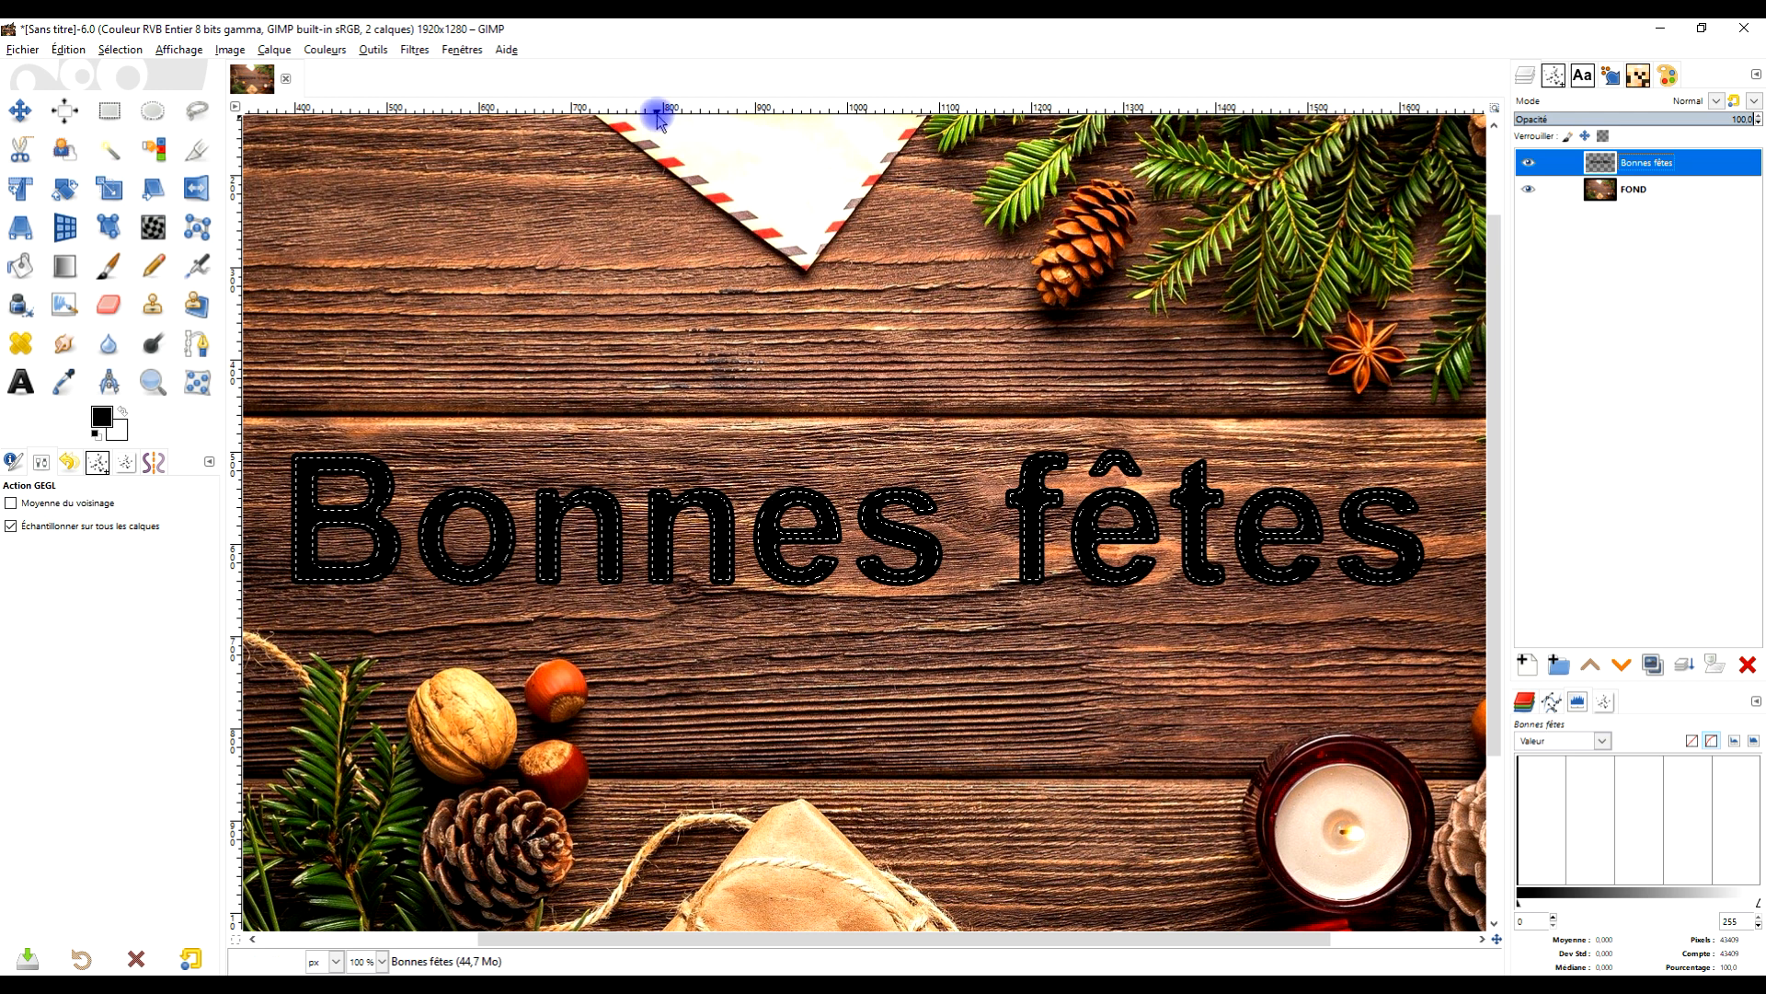
left_click(122, 50)
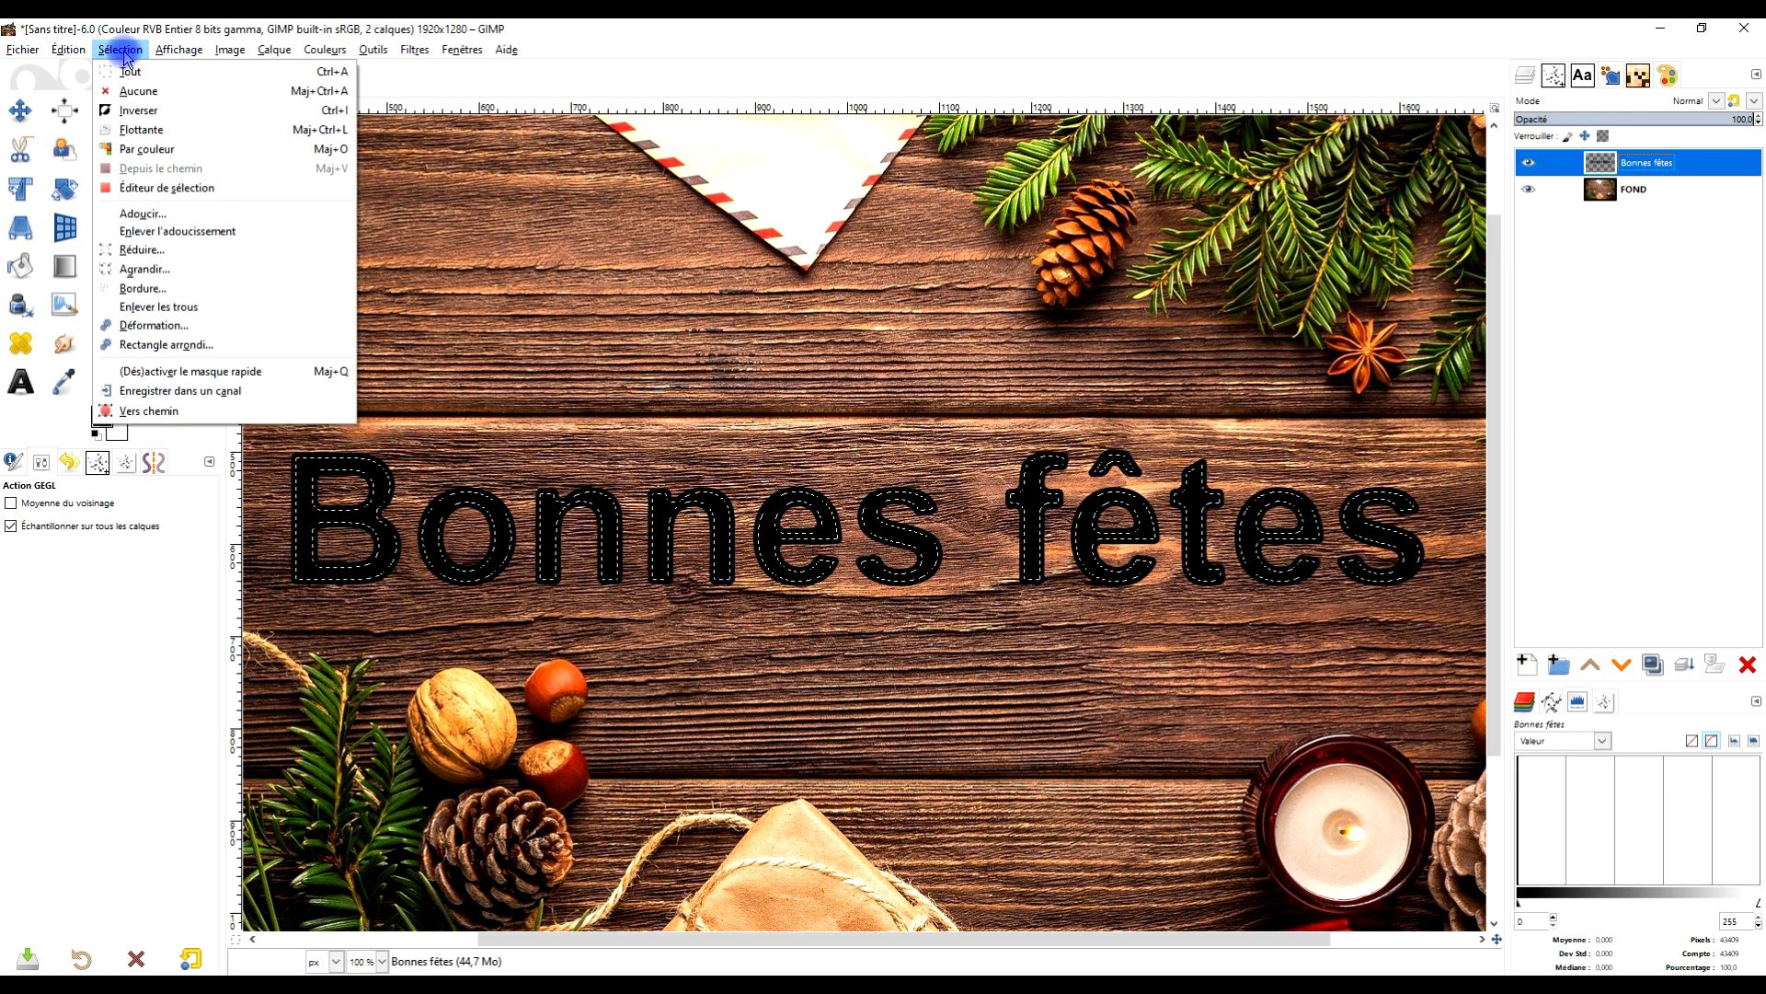
left_click(211, 204)
left_click(106, 246)
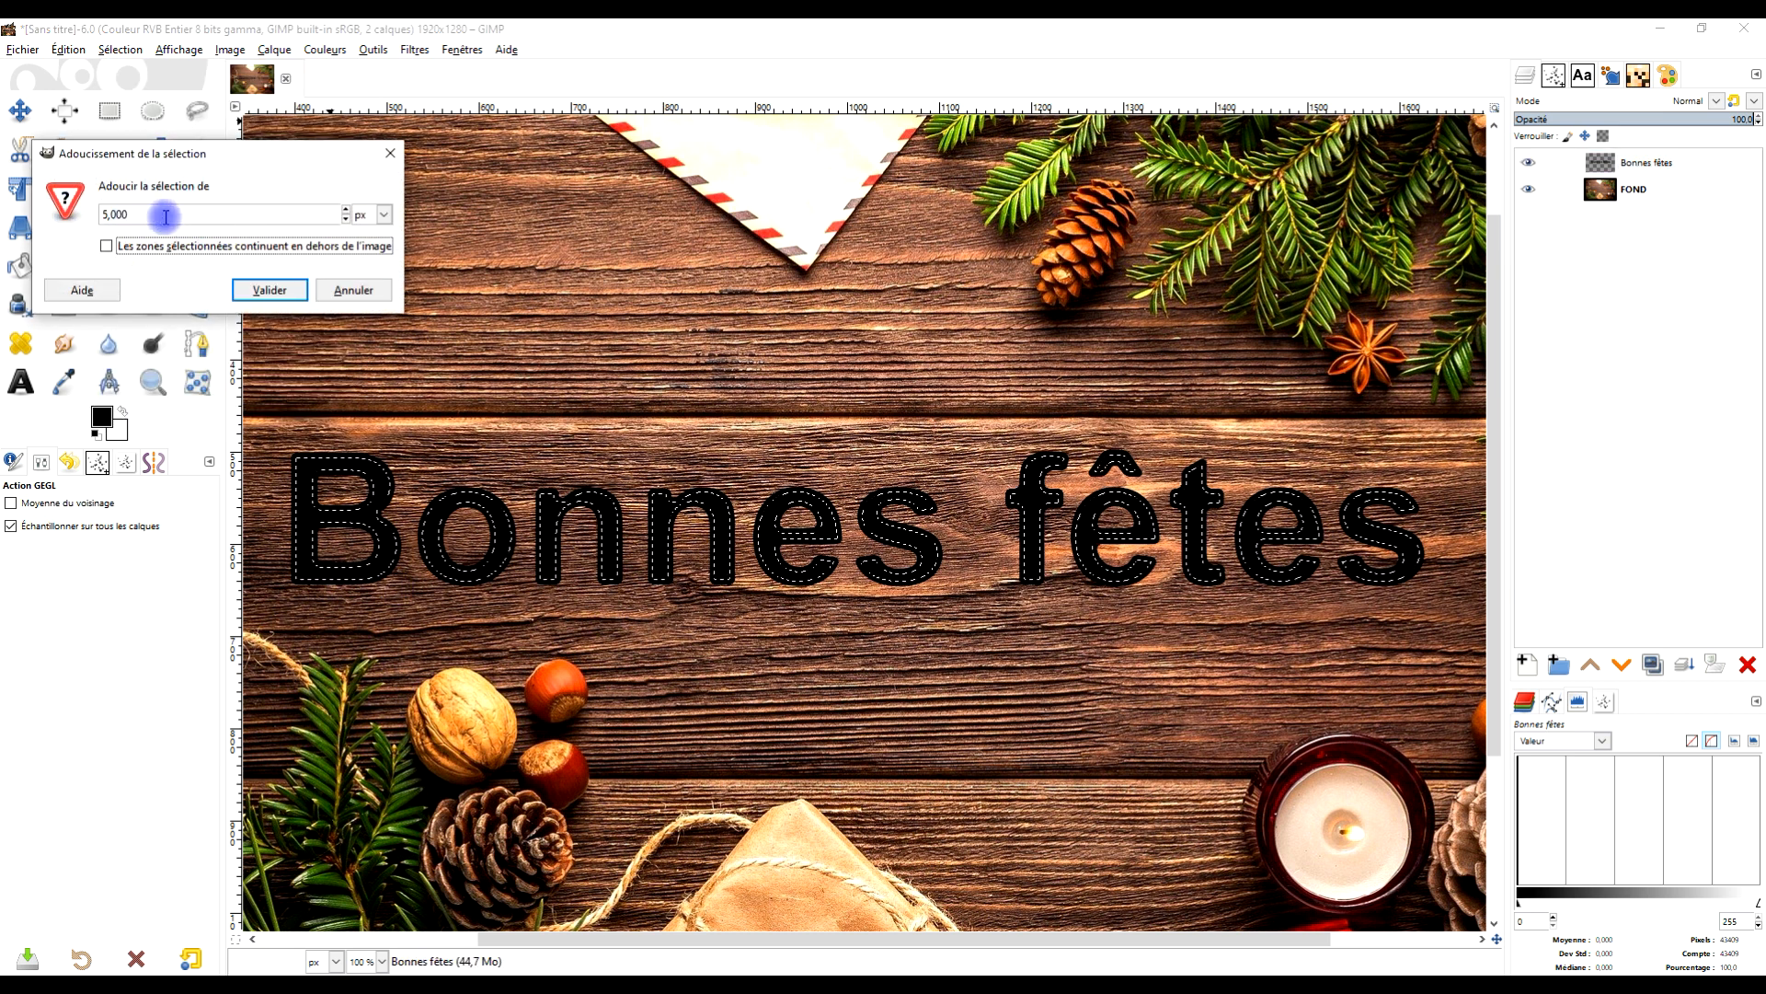
left_click(269, 289)
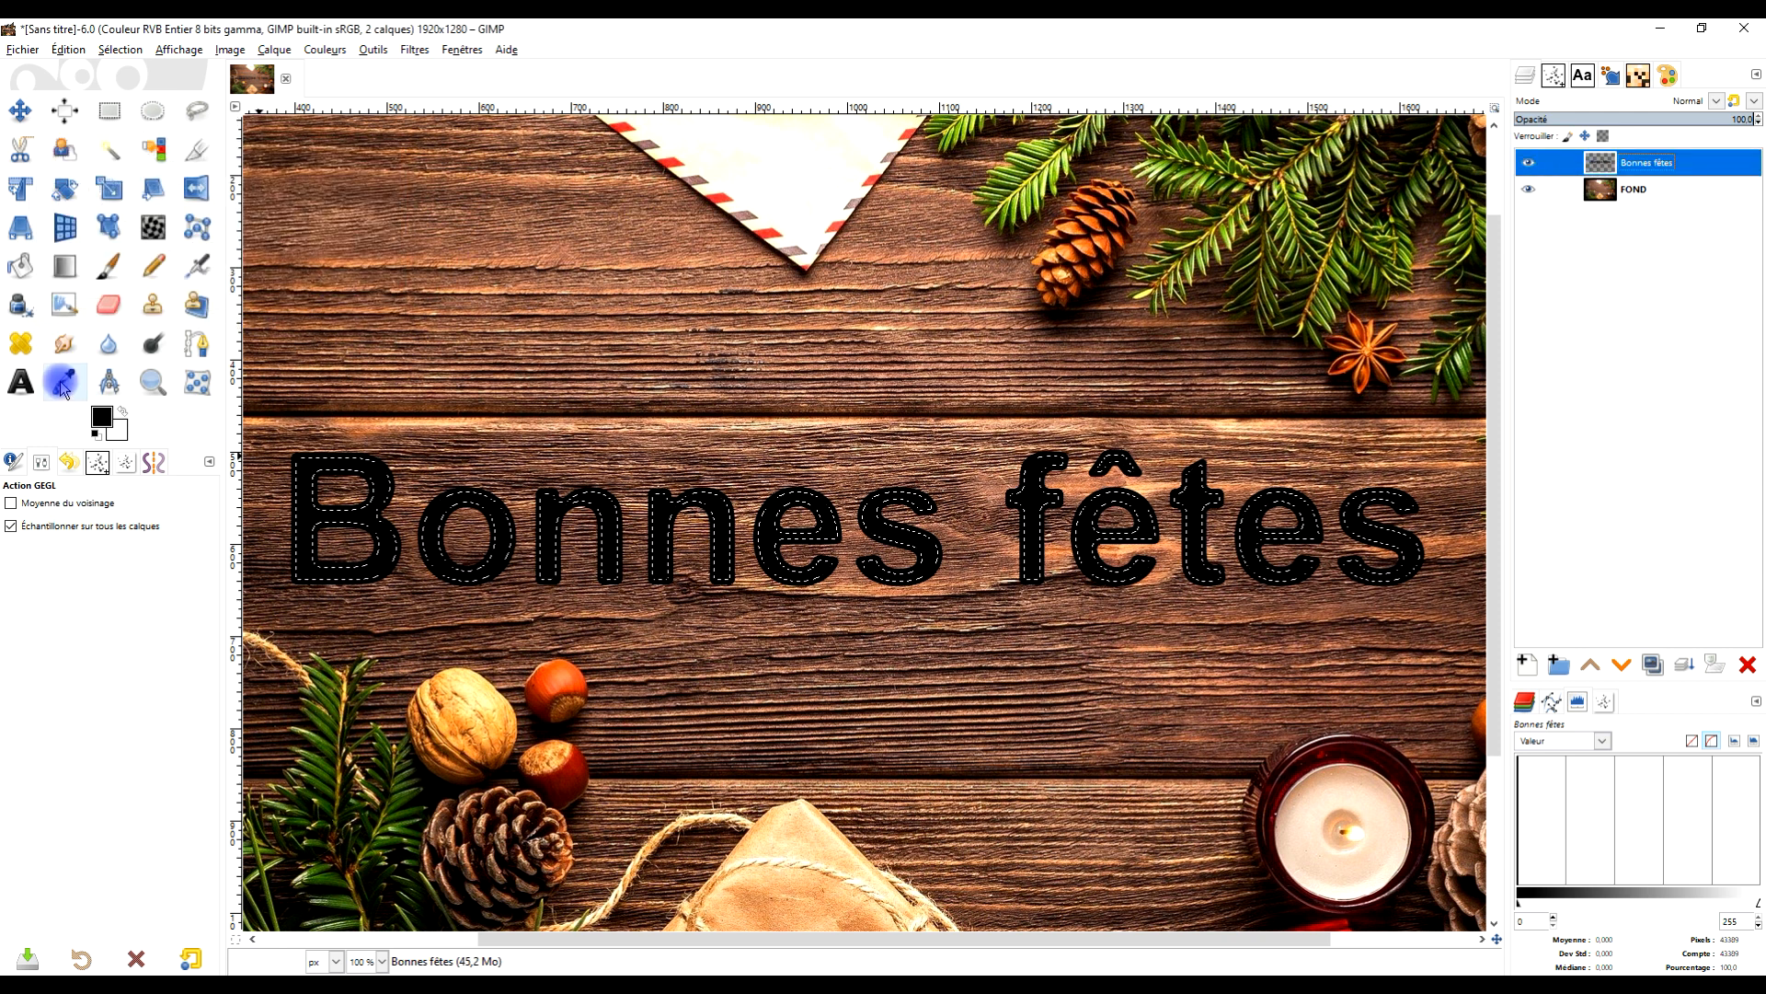
Step: Fill the selected interior of the "Bonnes fêtes" letters with the white background colour, and clear the selection
left_click_drag(117, 428, 962, 483)
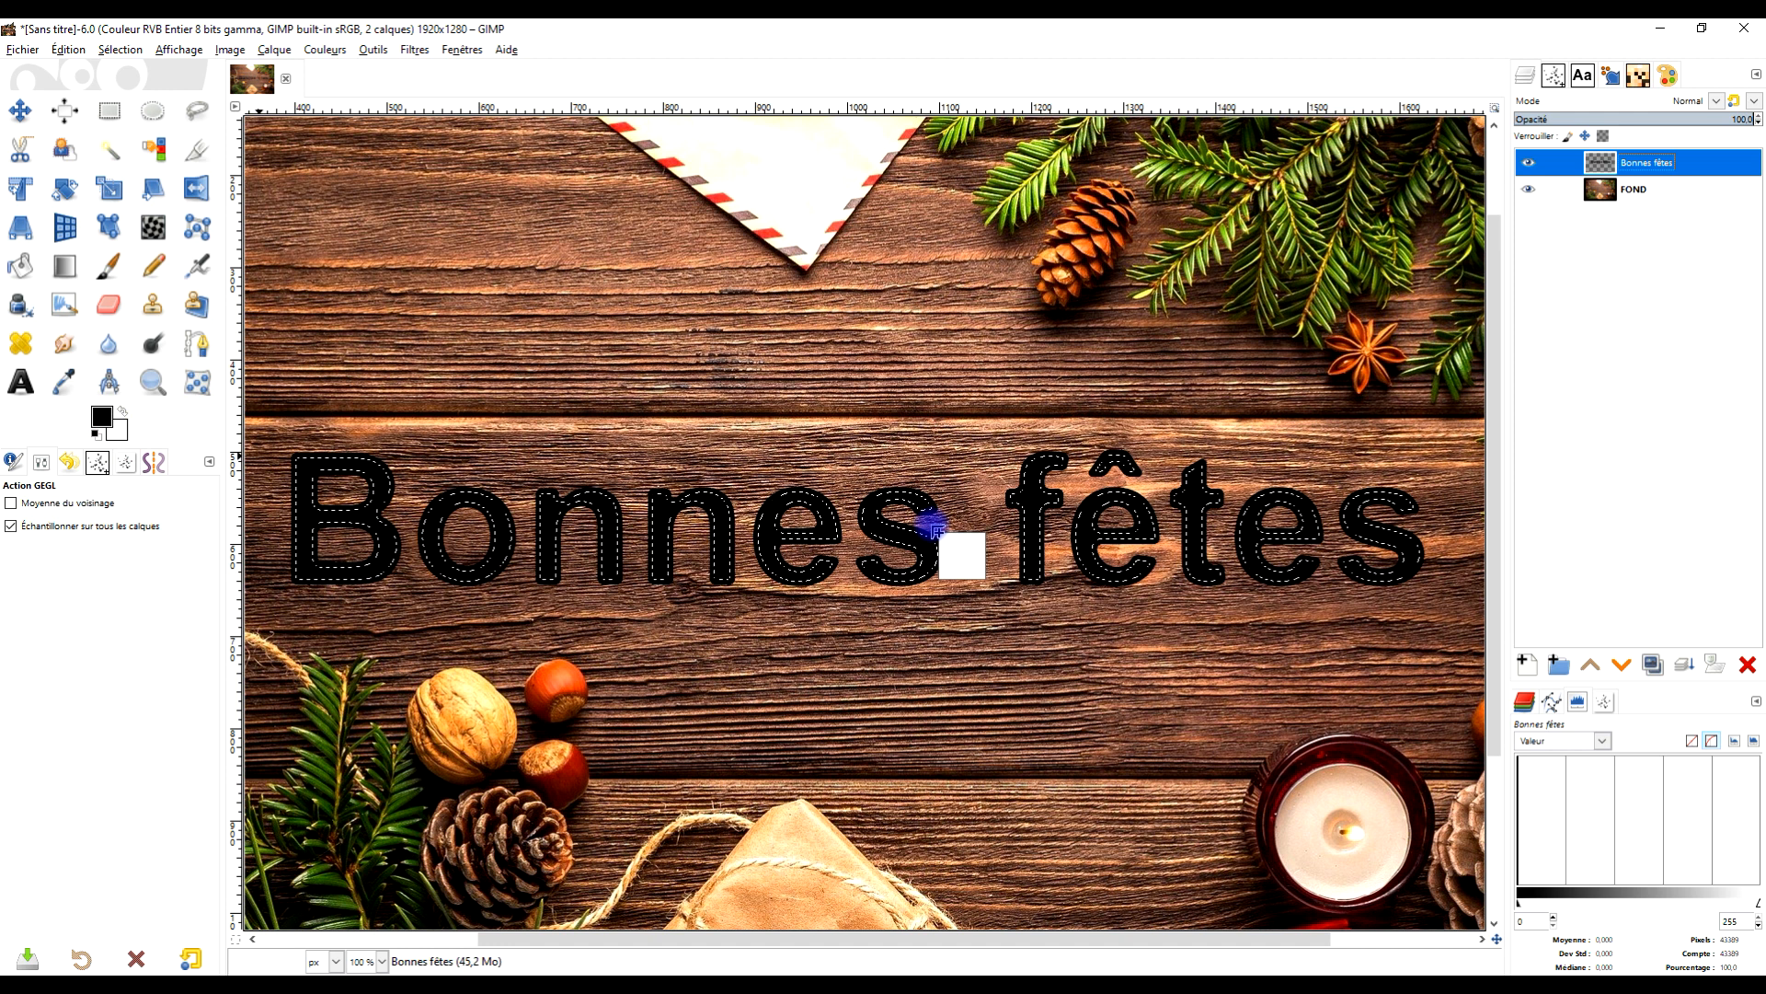
left_click_drag(738, 525, 739, 526)
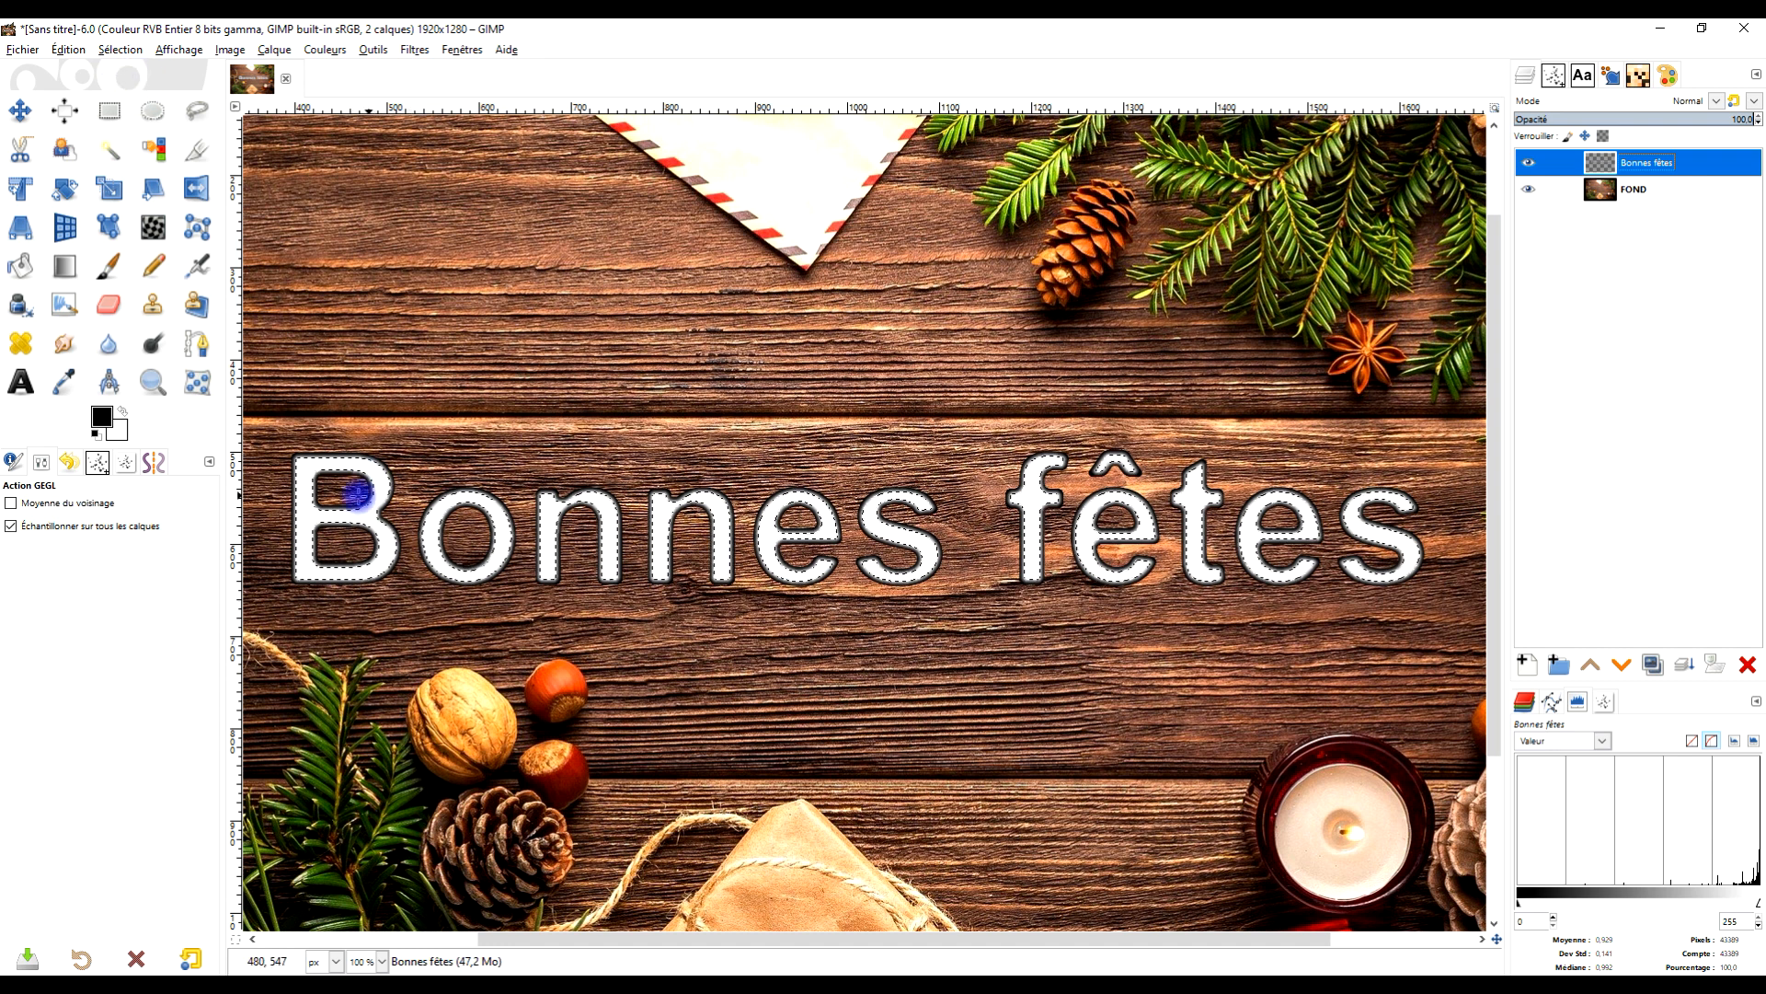
scroll(343, 485, "up", 3)
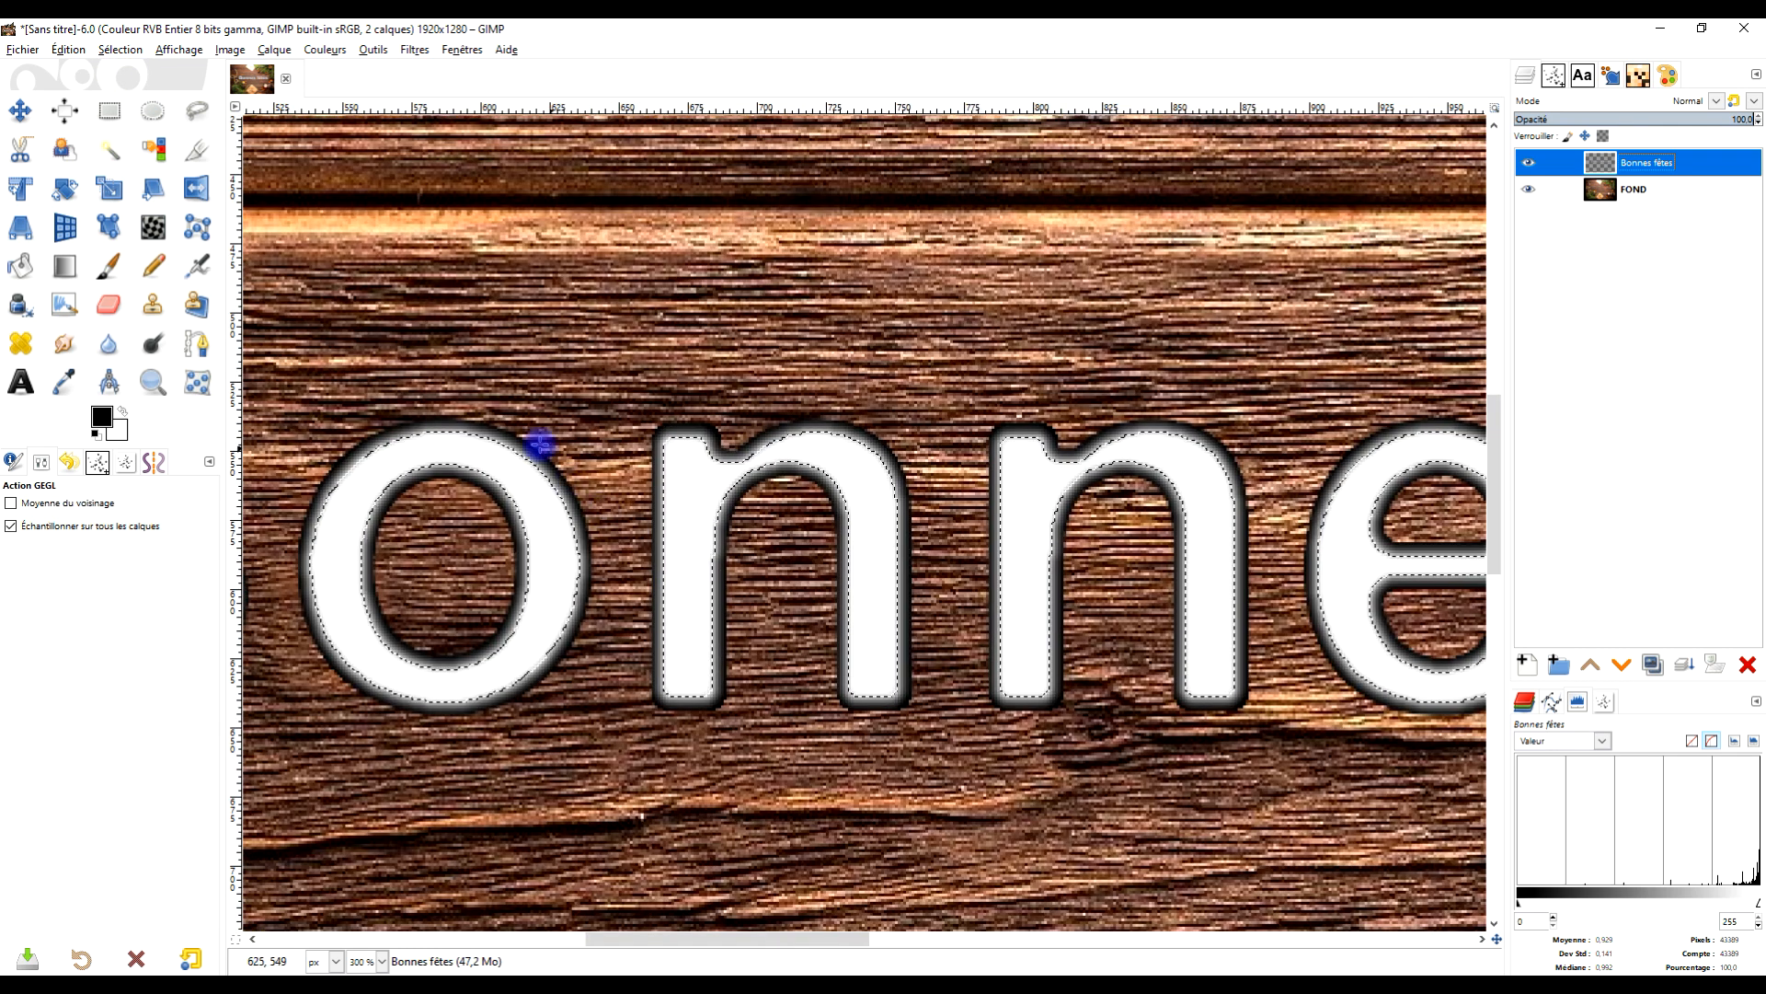
left_click(120, 49)
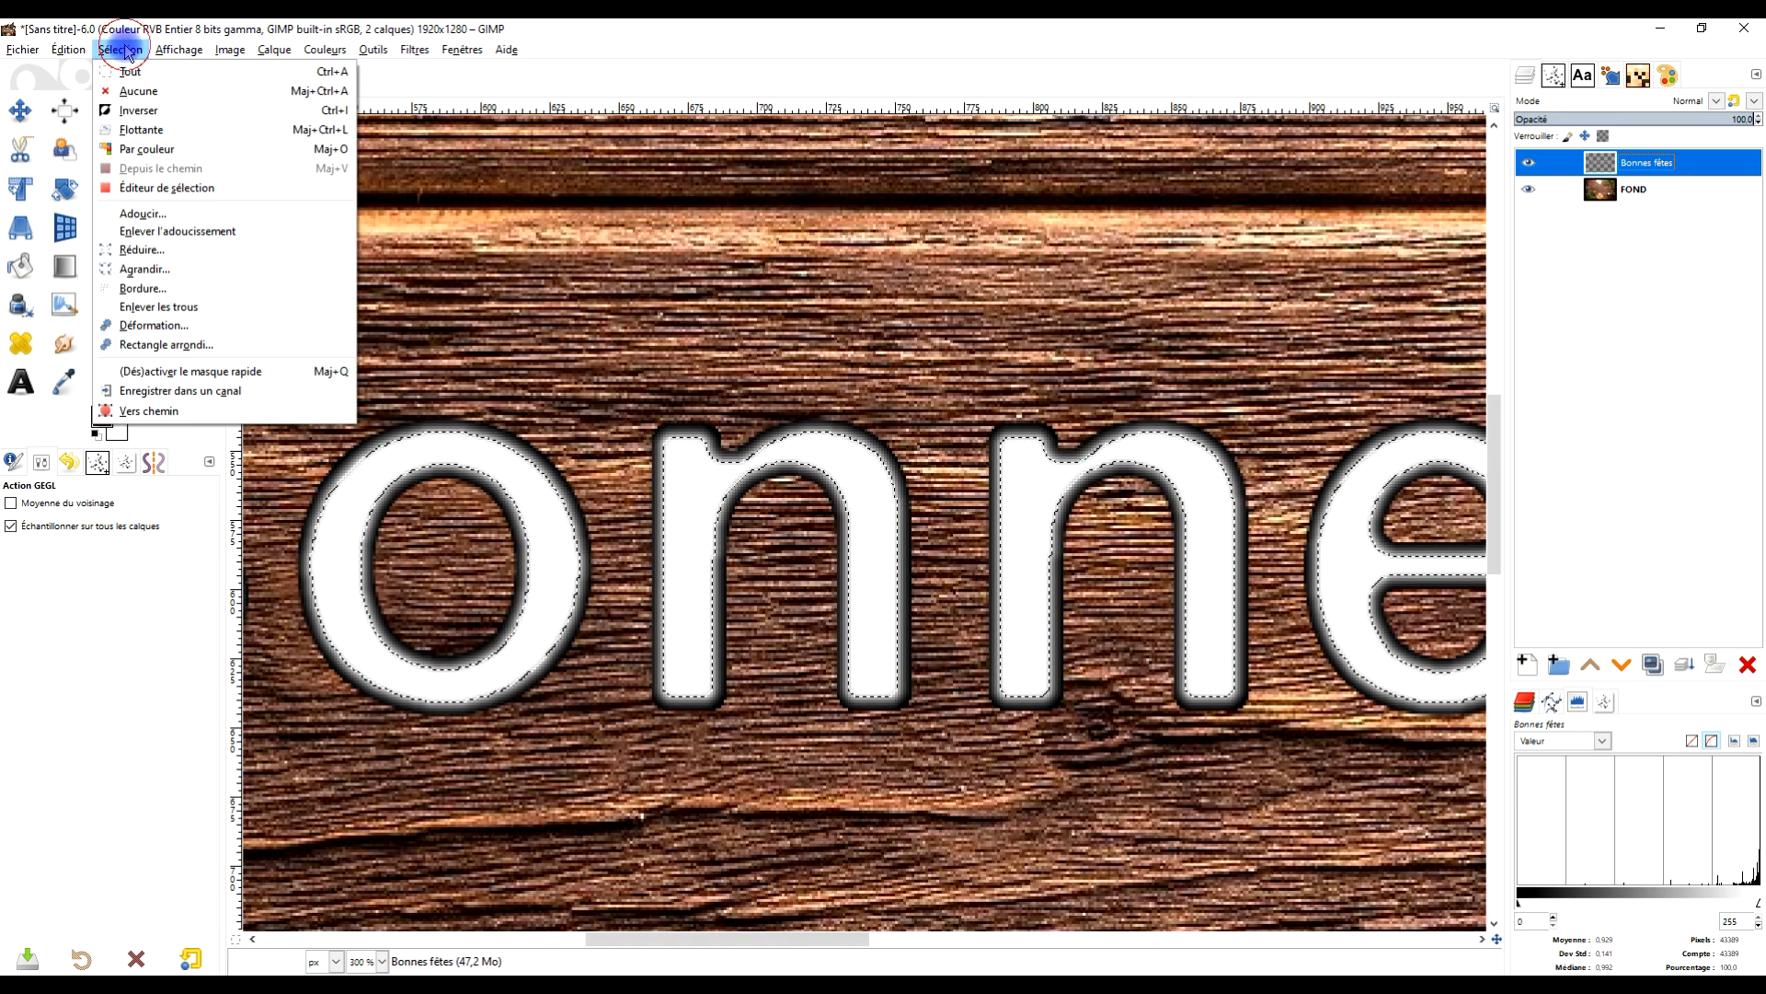
left_click(135, 92)
scroll(872, 411, "down", 3)
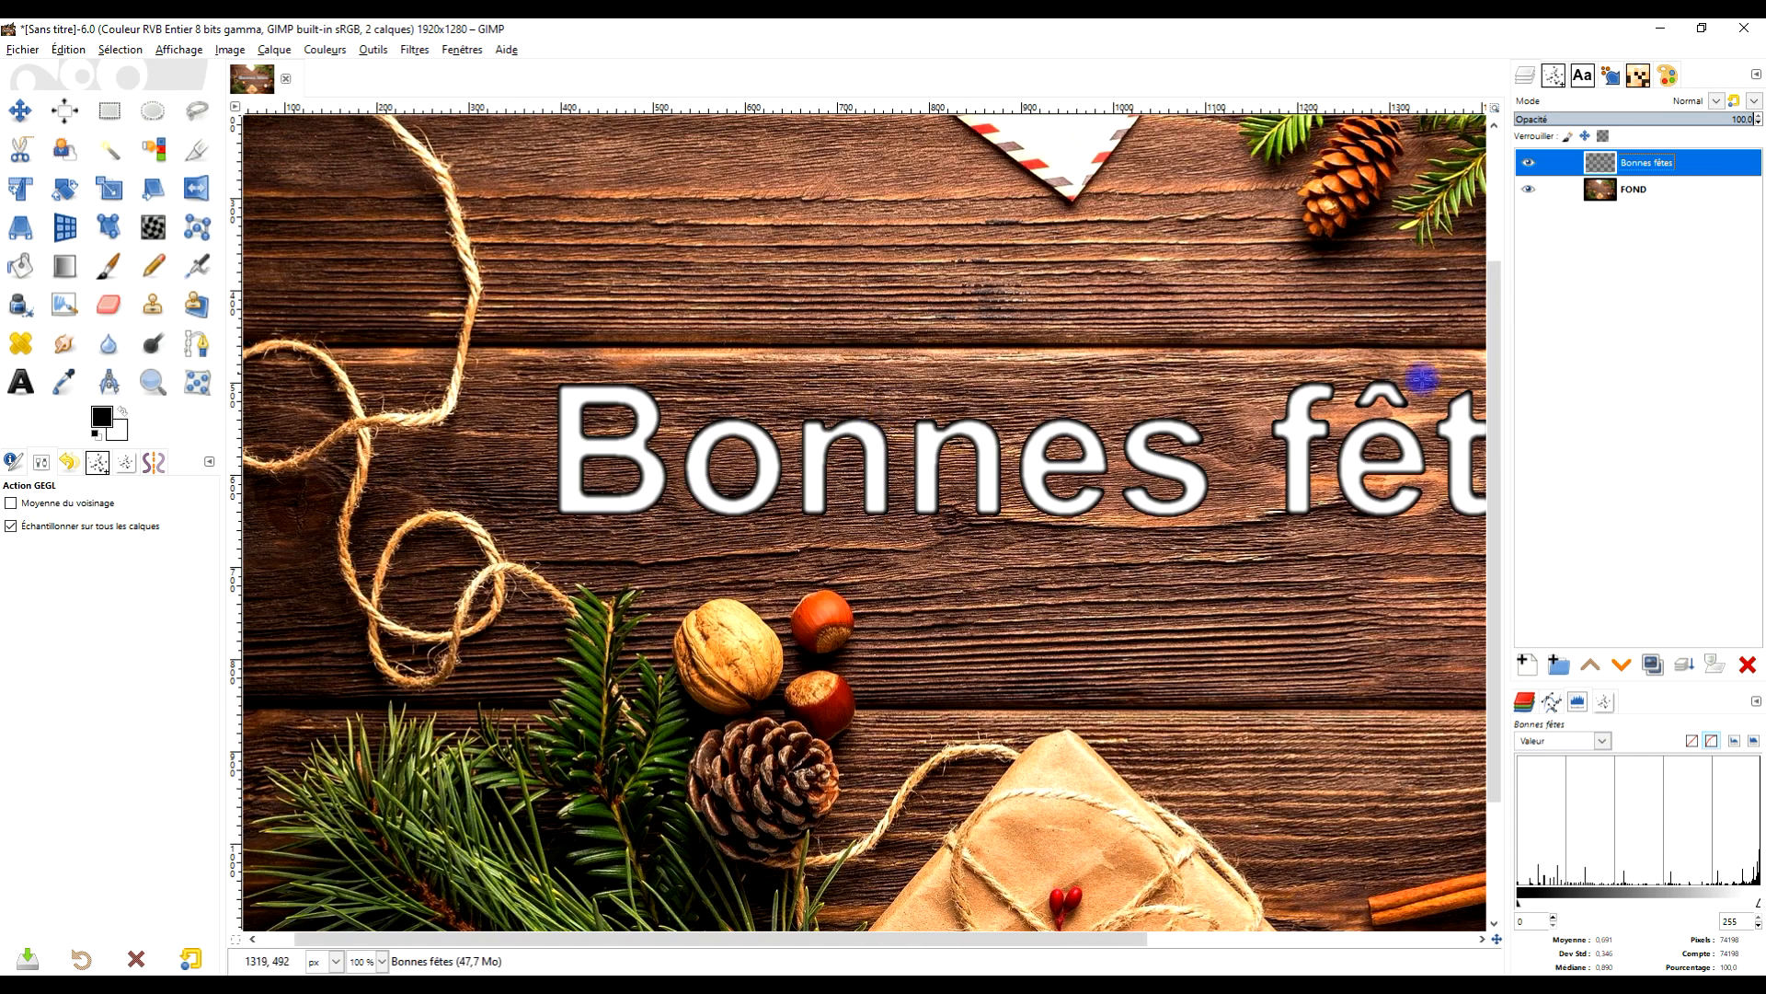
Step: Apply the Relief (emboss) distortion to the "Bonnes fêtes" layer with azimuth 124.40, elevation 39.95 and depth 24
left_click_drag(1400, 384, 1216, 459)
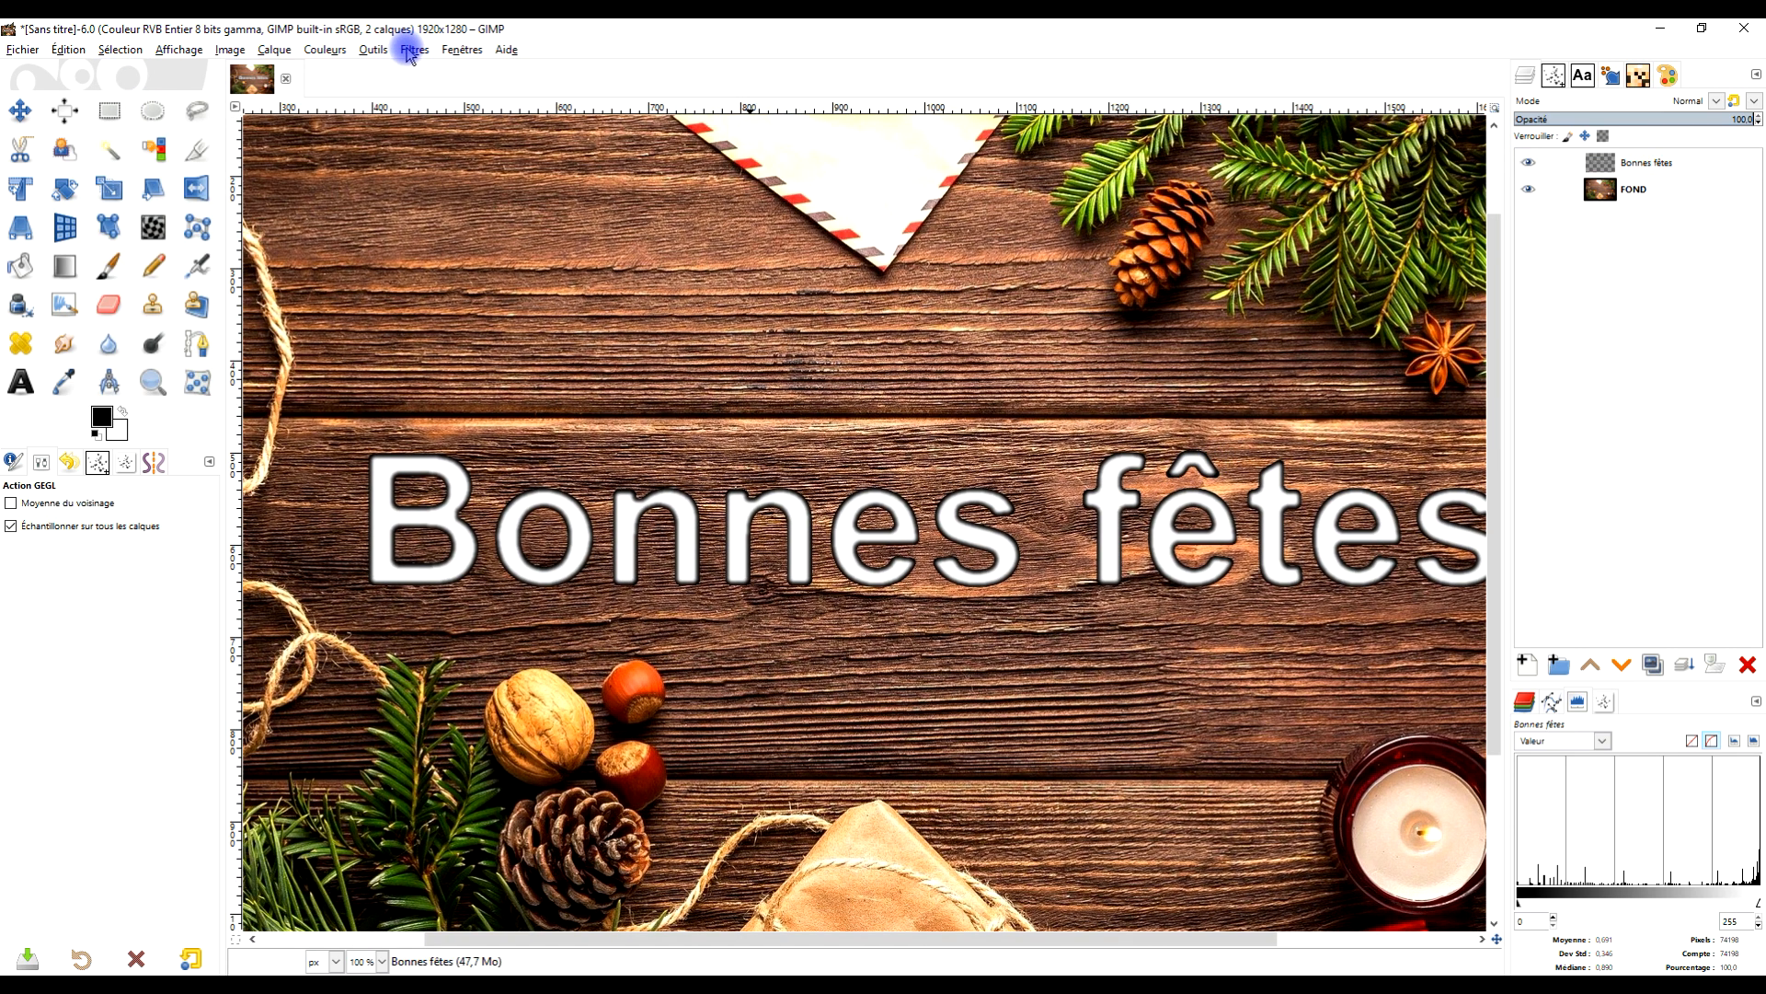
left_click(410, 52)
mouse_move(497, 188)
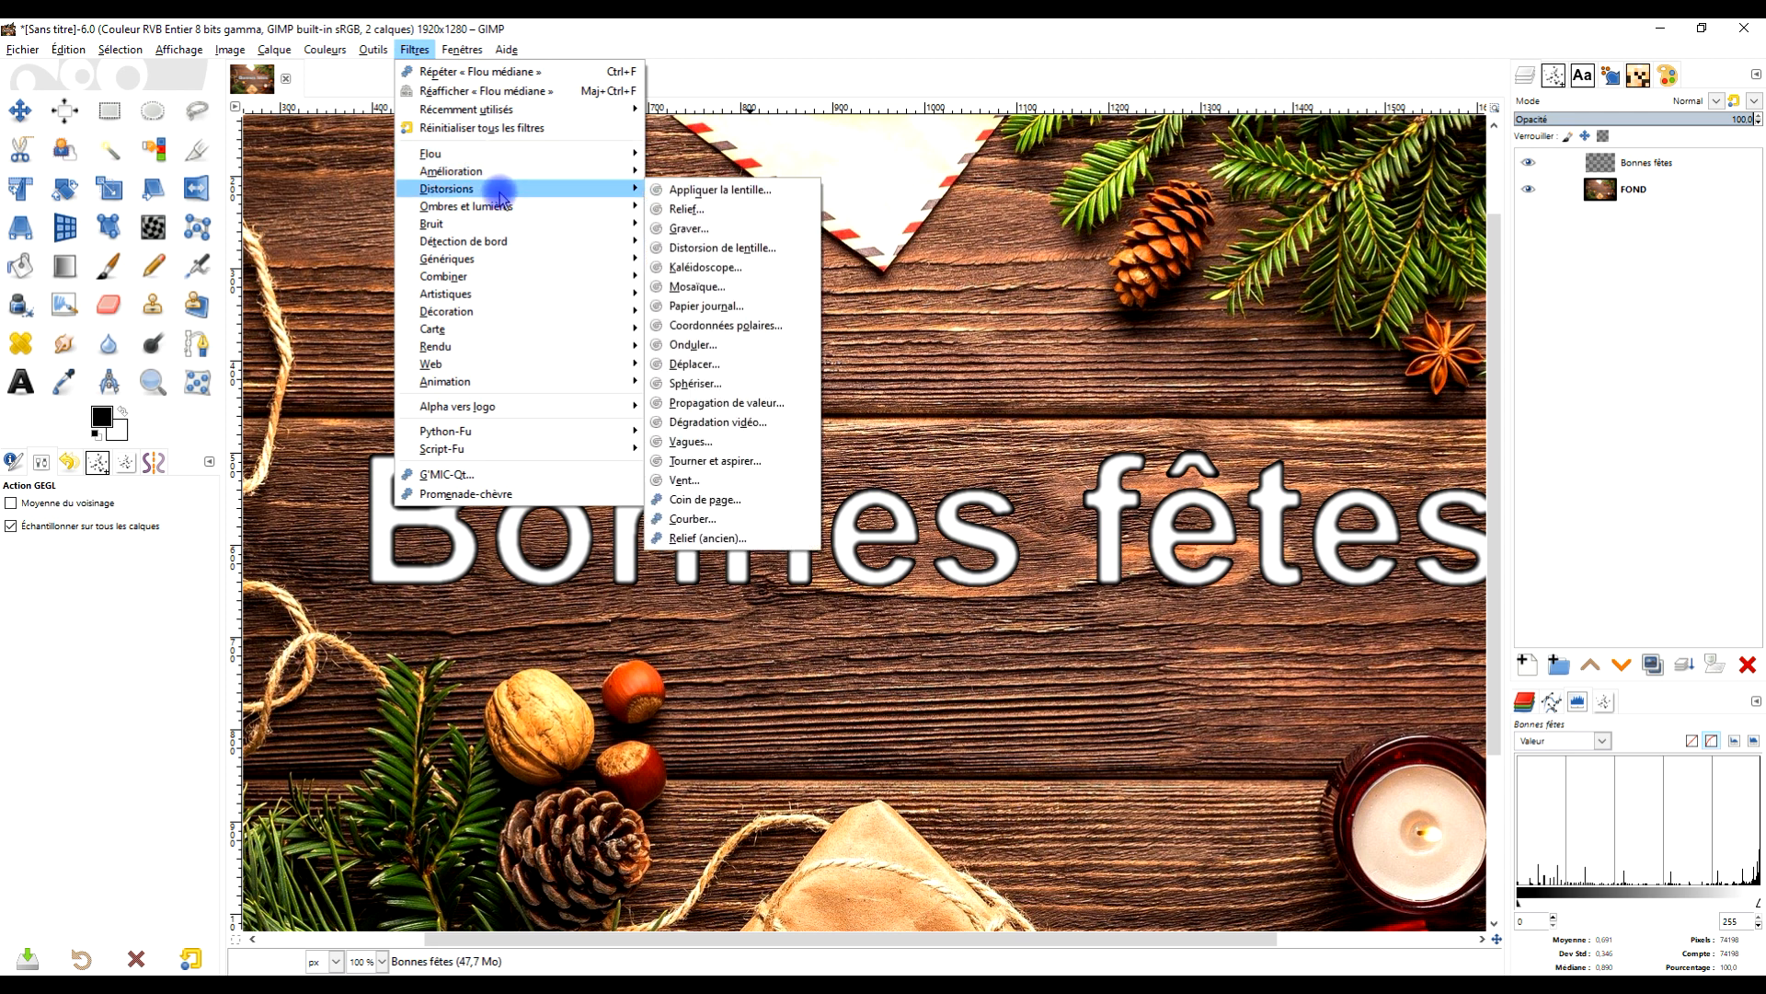
left_click(748, 211)
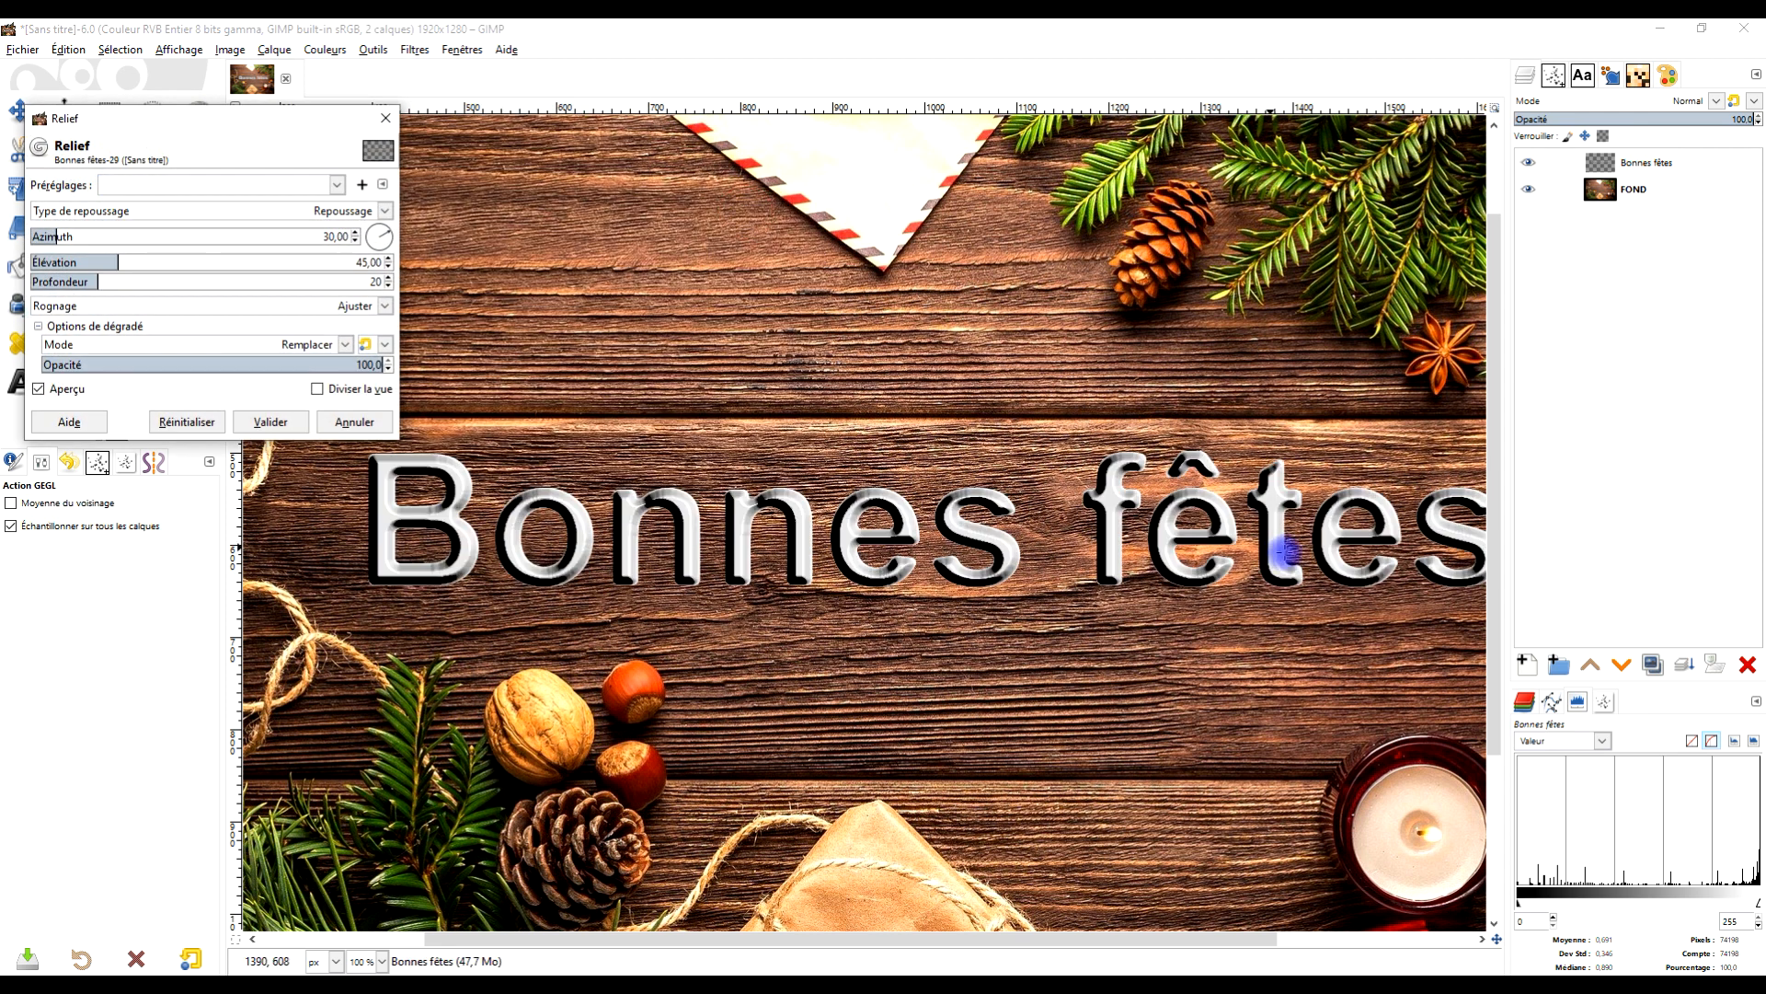
scroll(1297, 515, "up", 2, "ctrl")
left_click_drag(1324, 516, 1174, 554)
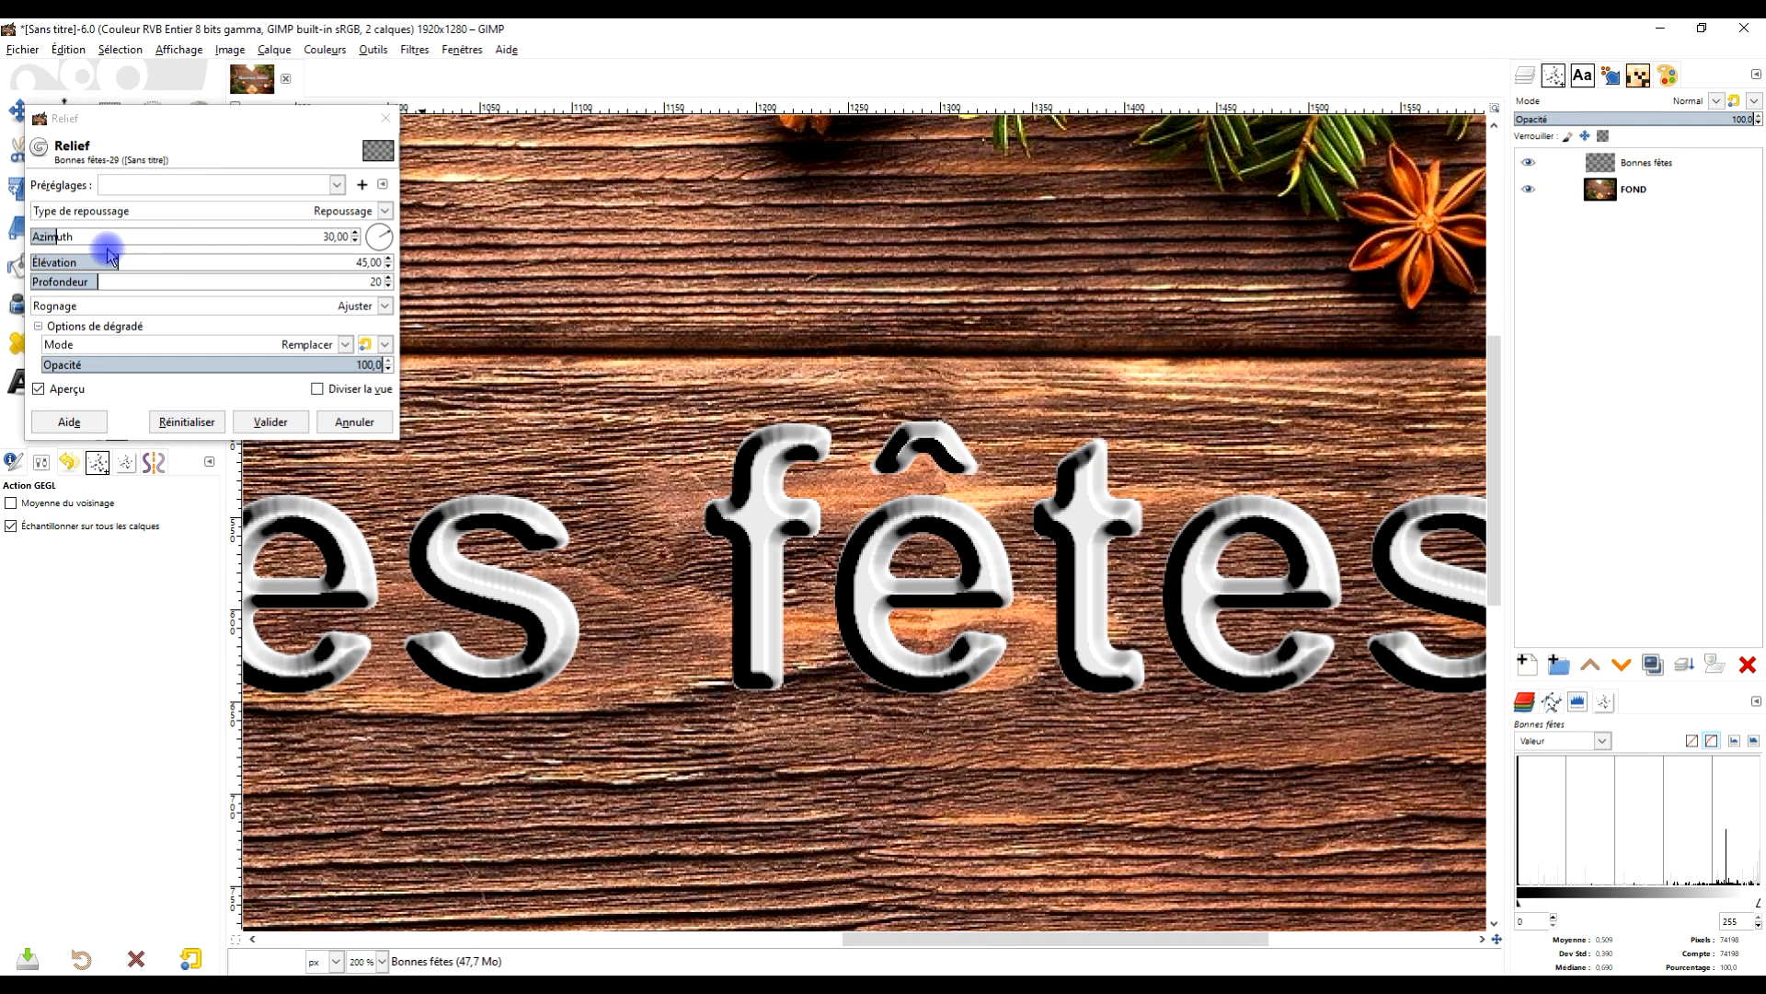
scroll(973, 276, "up", 5)
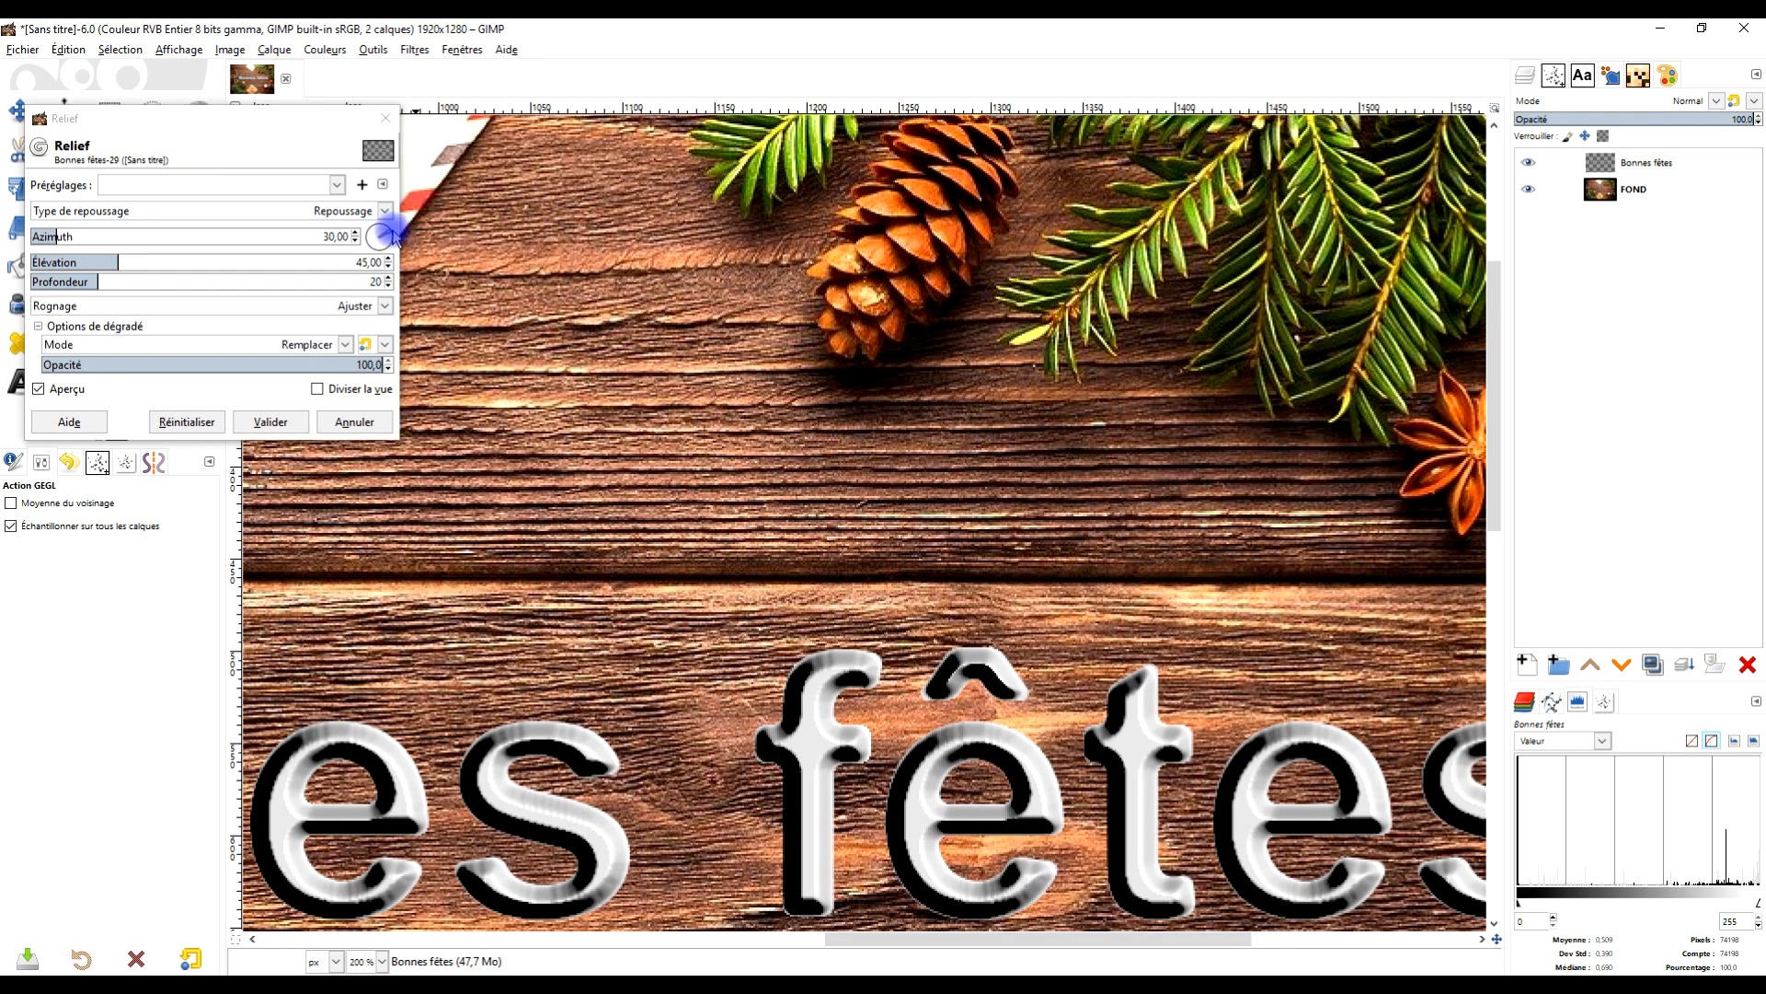
left_click_drag(384, 239, 374, 234)
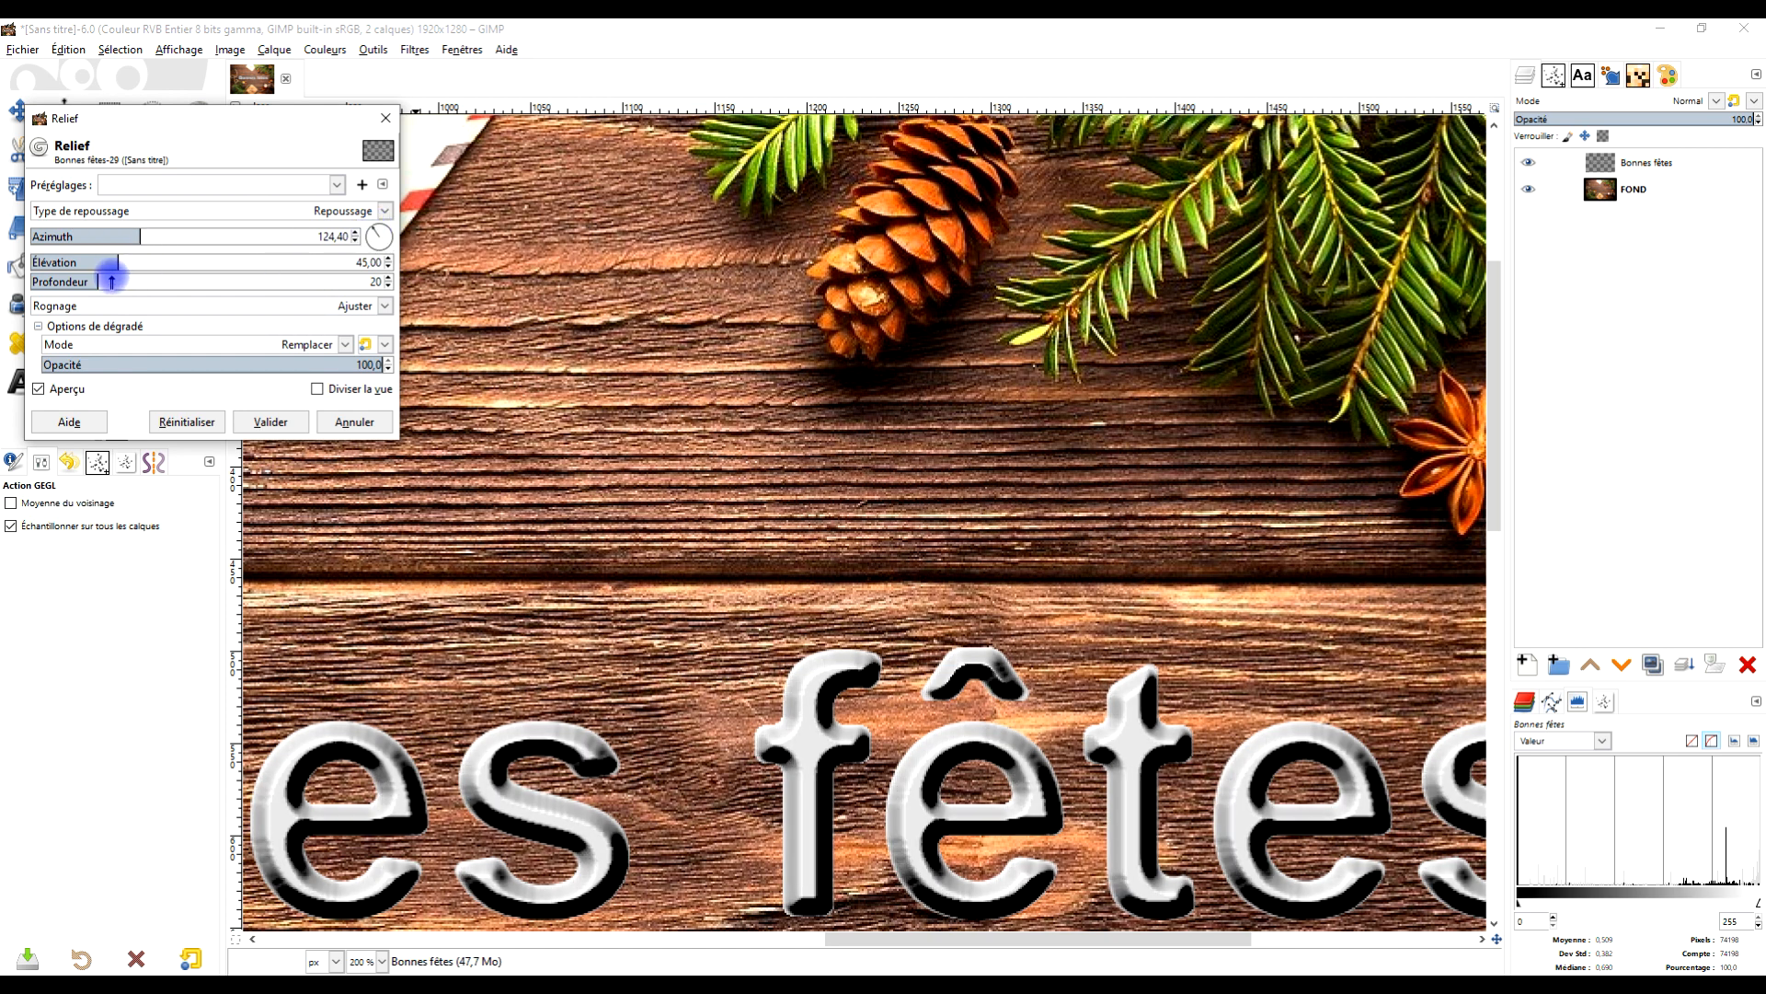
mouse_move(100, 283)
left_mouse_down()
mouse_move(150, 279)
mouse_move(81, 281)
mouse_move(148, 284)
mouse_move(122, 256)
mouse_move(56, 255)
mouse_move(107, 245)
mouse_move(106, 280)
mouse_move(197, 279)
mouse_move(97, 280)
mouse_move(153, 278)
mouse_move(111, 281)
left_mouse_up()
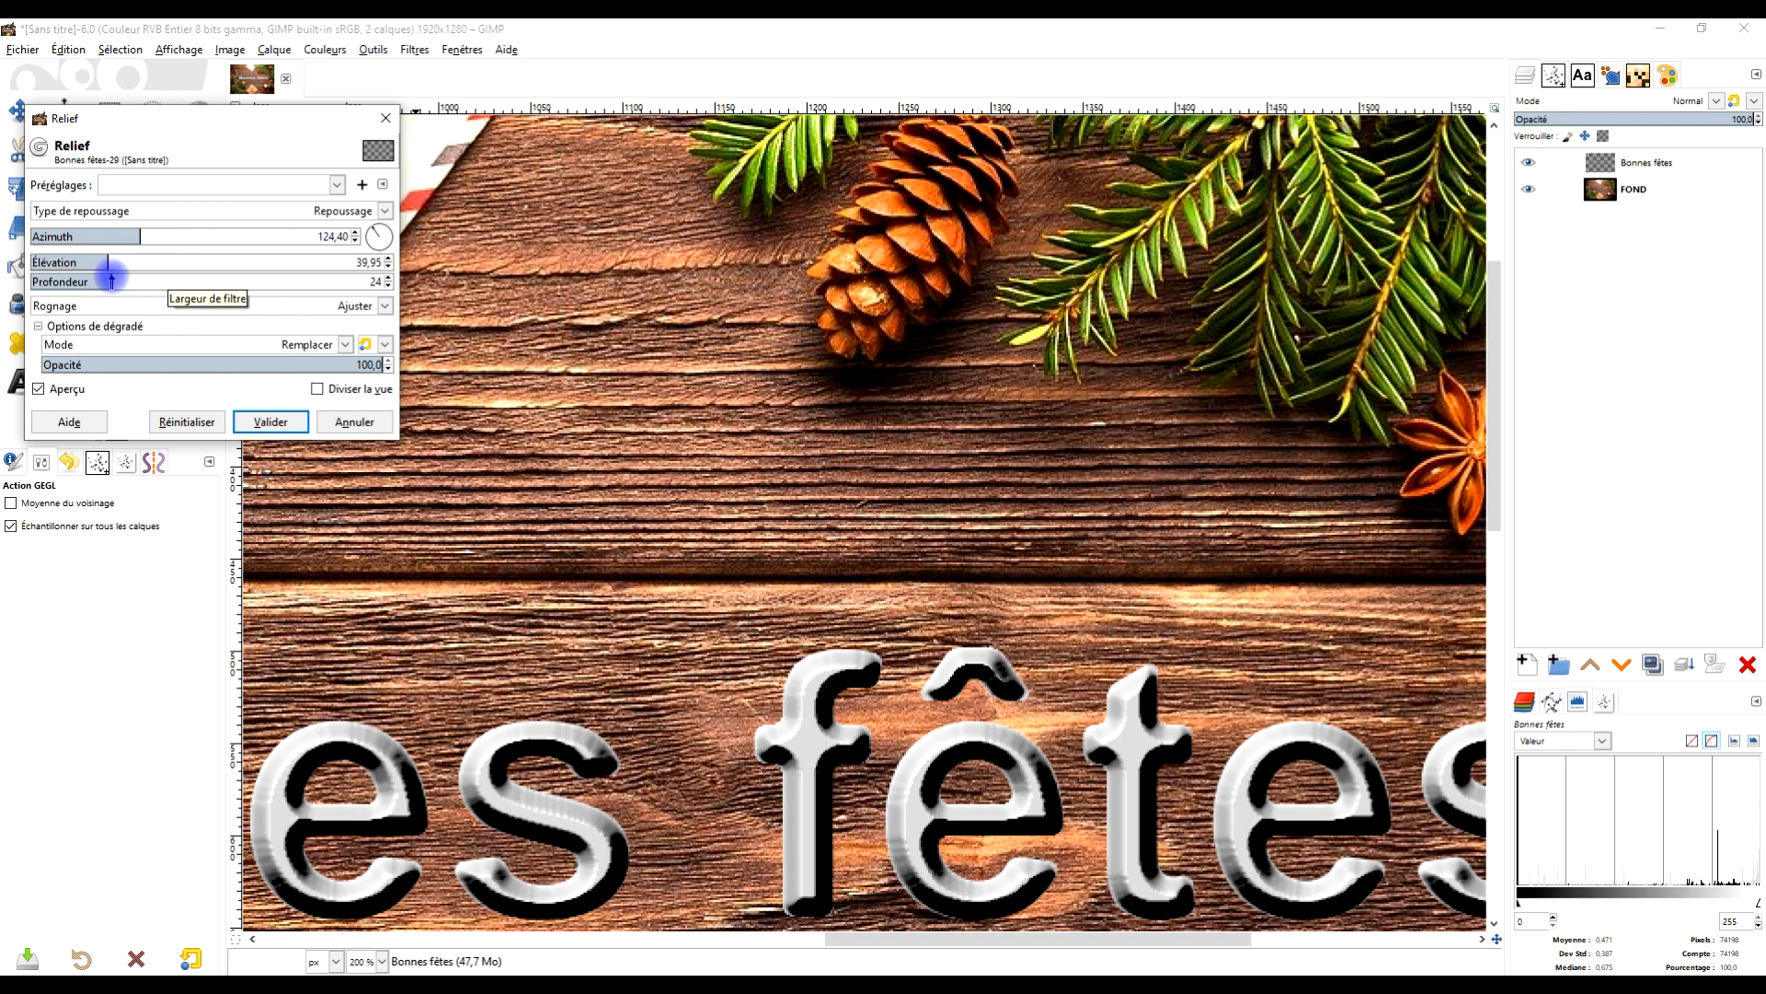
left_click(271, 421)
Step: Tint the embossed letters golden beige with Color Temperature, using an original temperature of 4987.5 and a much higher intended temperature
scroll(1146, 599, "down", 3)
scroll(1133, 592, "up", 2)
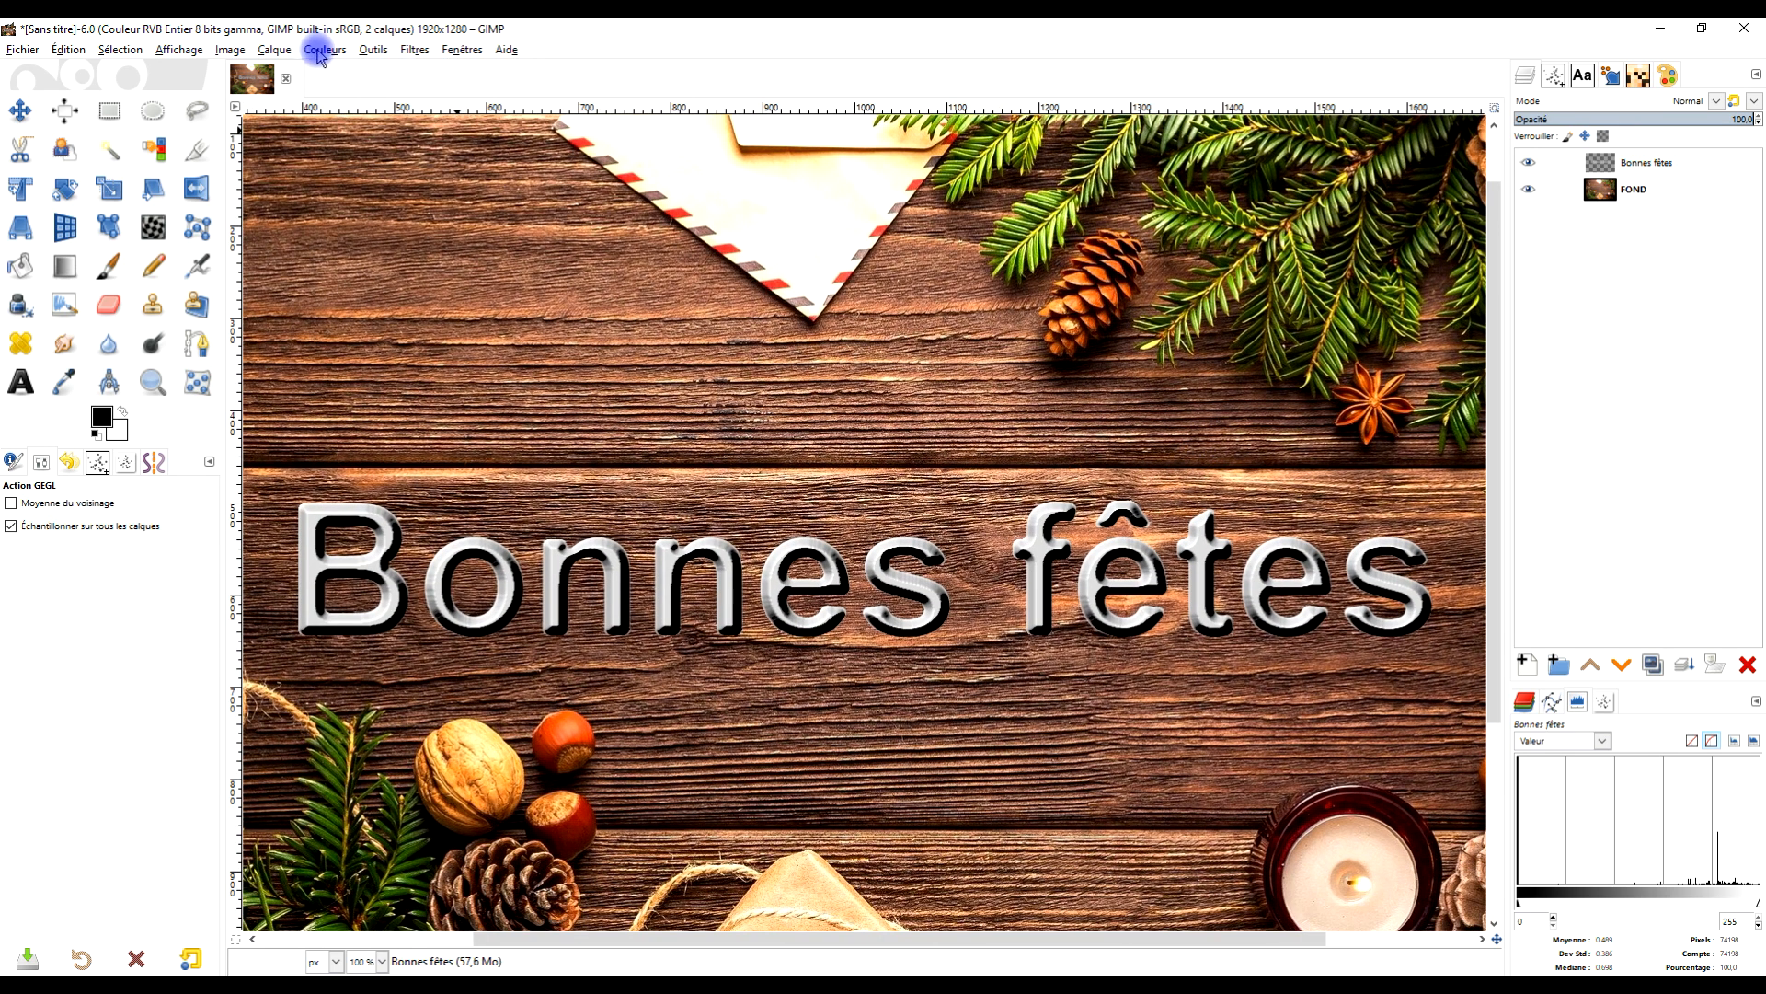
left_click(318, 54)
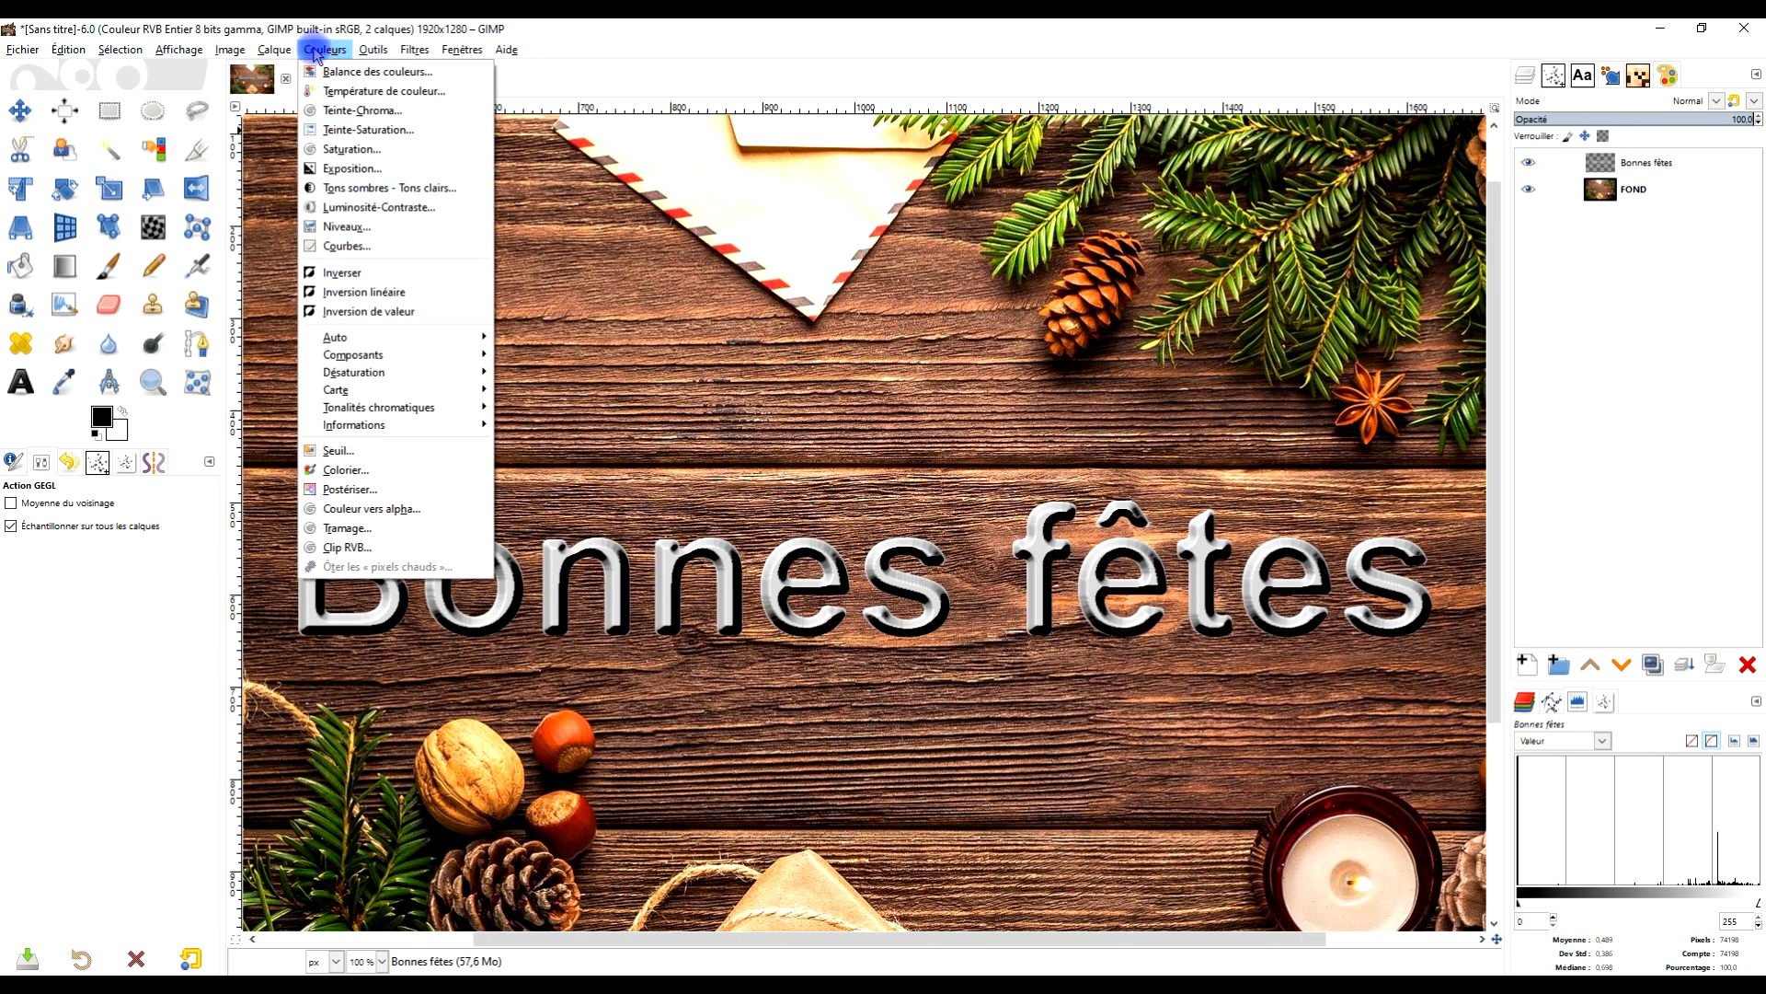
left_click(376, 92)
mouse_move(181, 229)
left_mouse_down()
mouse_move(277, 229)
mouse_move(157, 210)
left_mouse_up()
left_click_drag(125, 210, 136, 210)
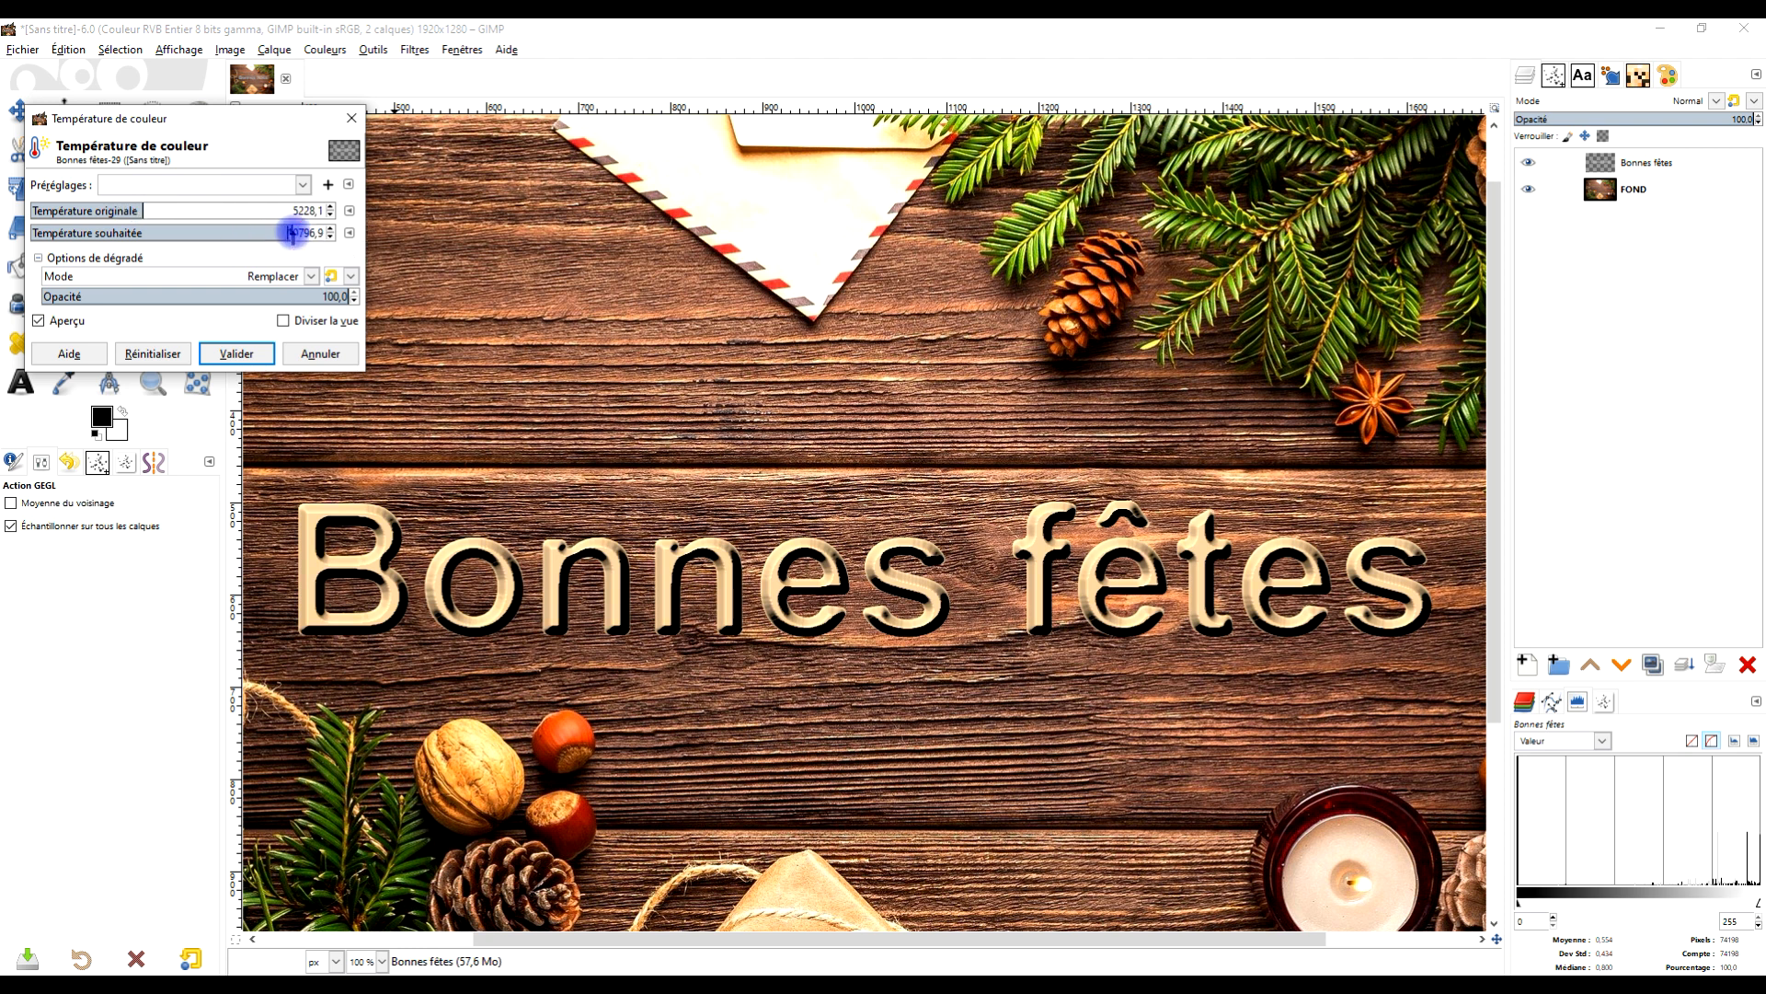
left_click_drag(293, 232, 296, 233)
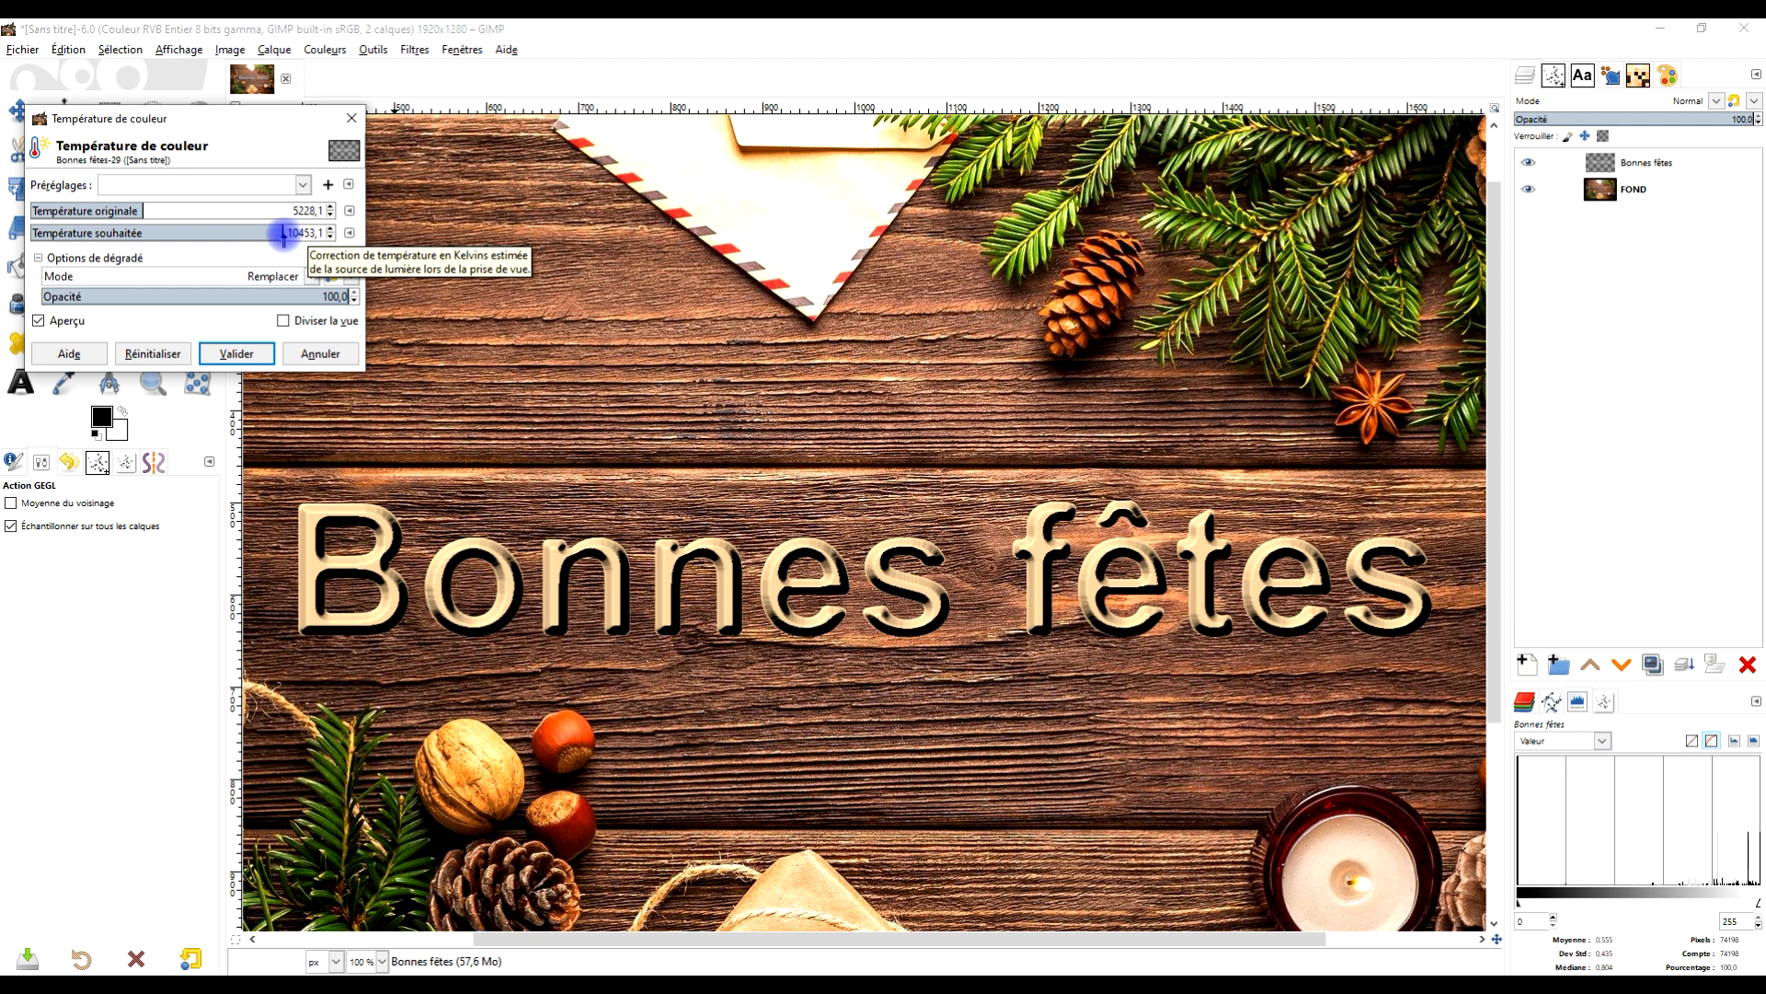
left_click_drag(263, 237, 276, 236)
mouse_move(134, 213)
left_mouse_down()
mouse_move(119, 216)
mouse_move(152, 209)
left_mouse_up()
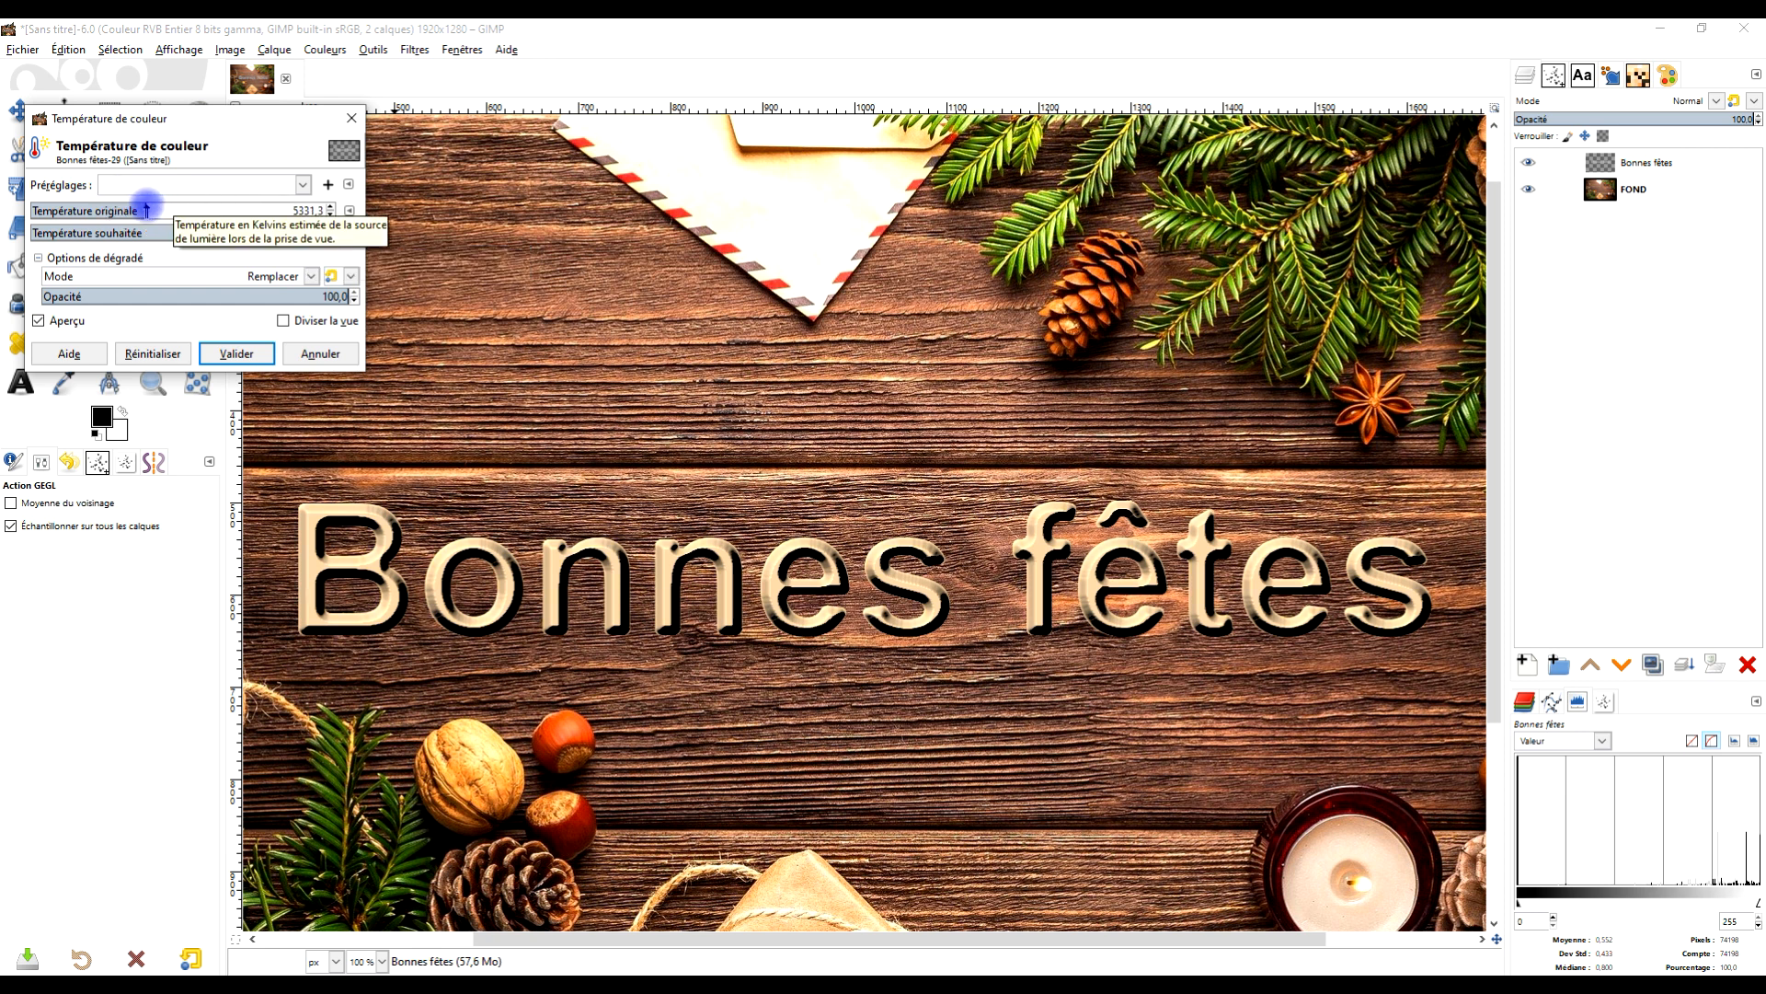
left_click_drag(274, 231, 289, 232)
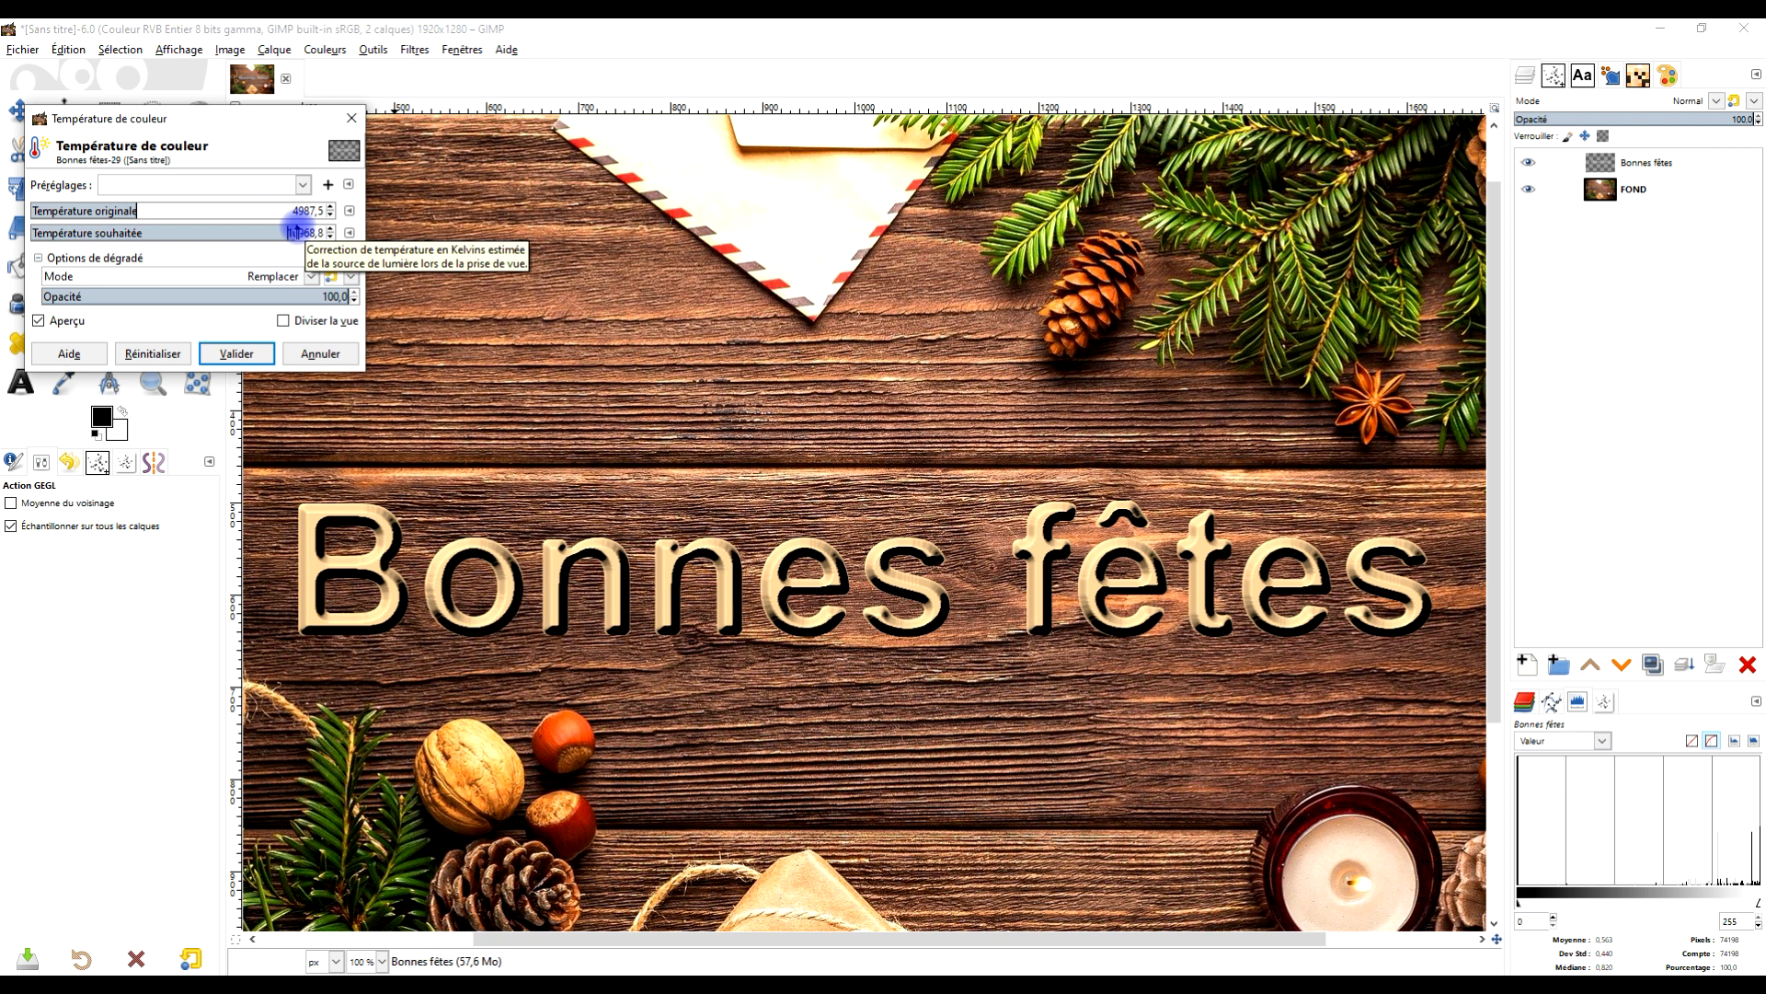
left_click(241, 351)
Step: Duplicate the "Bonnes fêtes" layer and set the copy to Fusion de grain (Grain merge) mode at about 70.9 opacity
left_click(1697, 162)
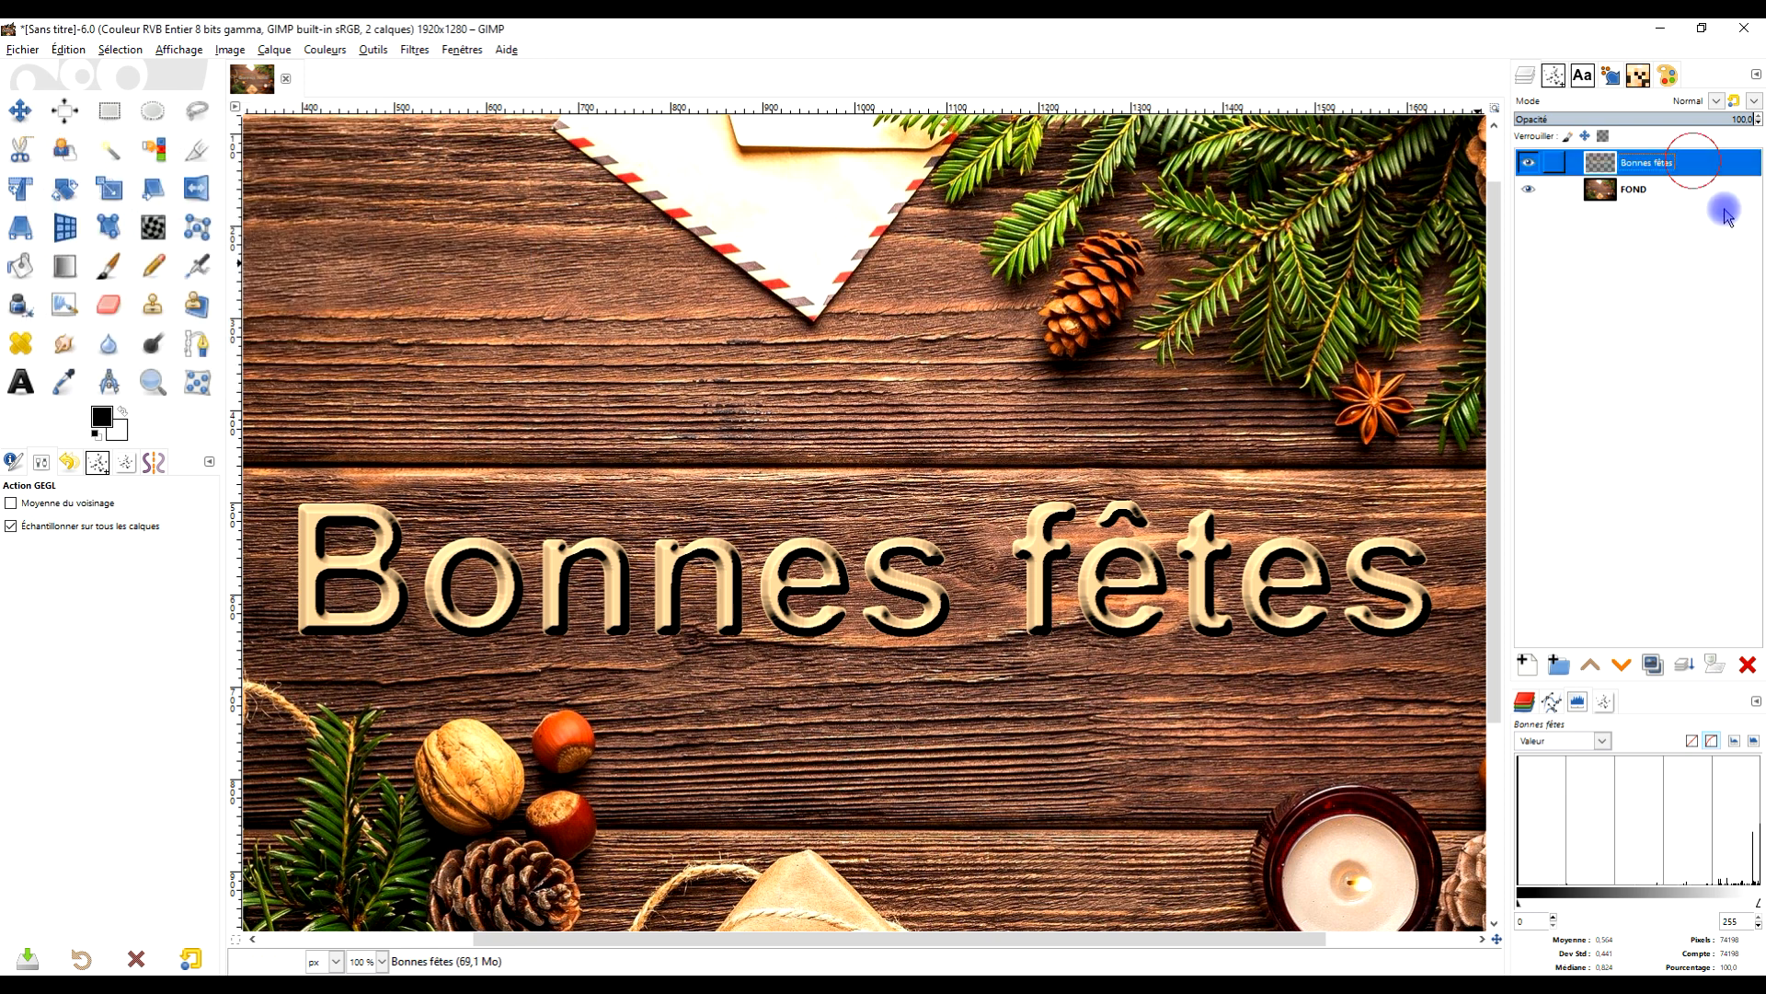
left_click(1654, 664)
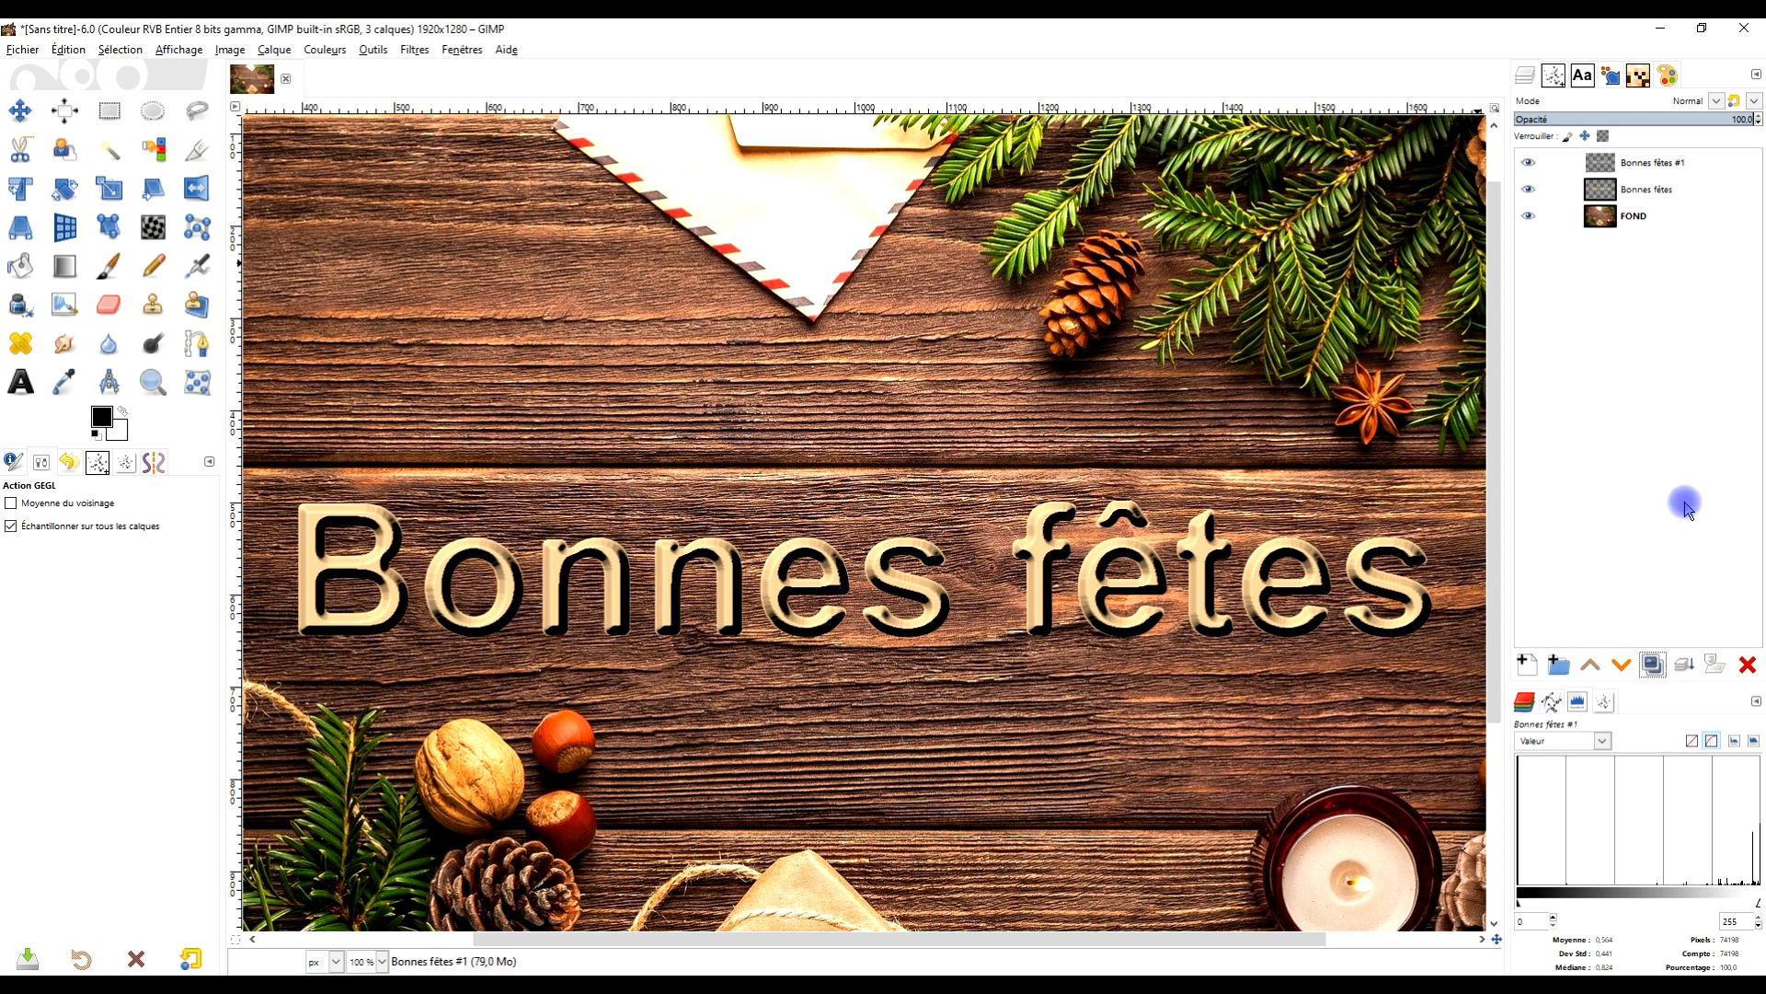
left_click(1709, 103)
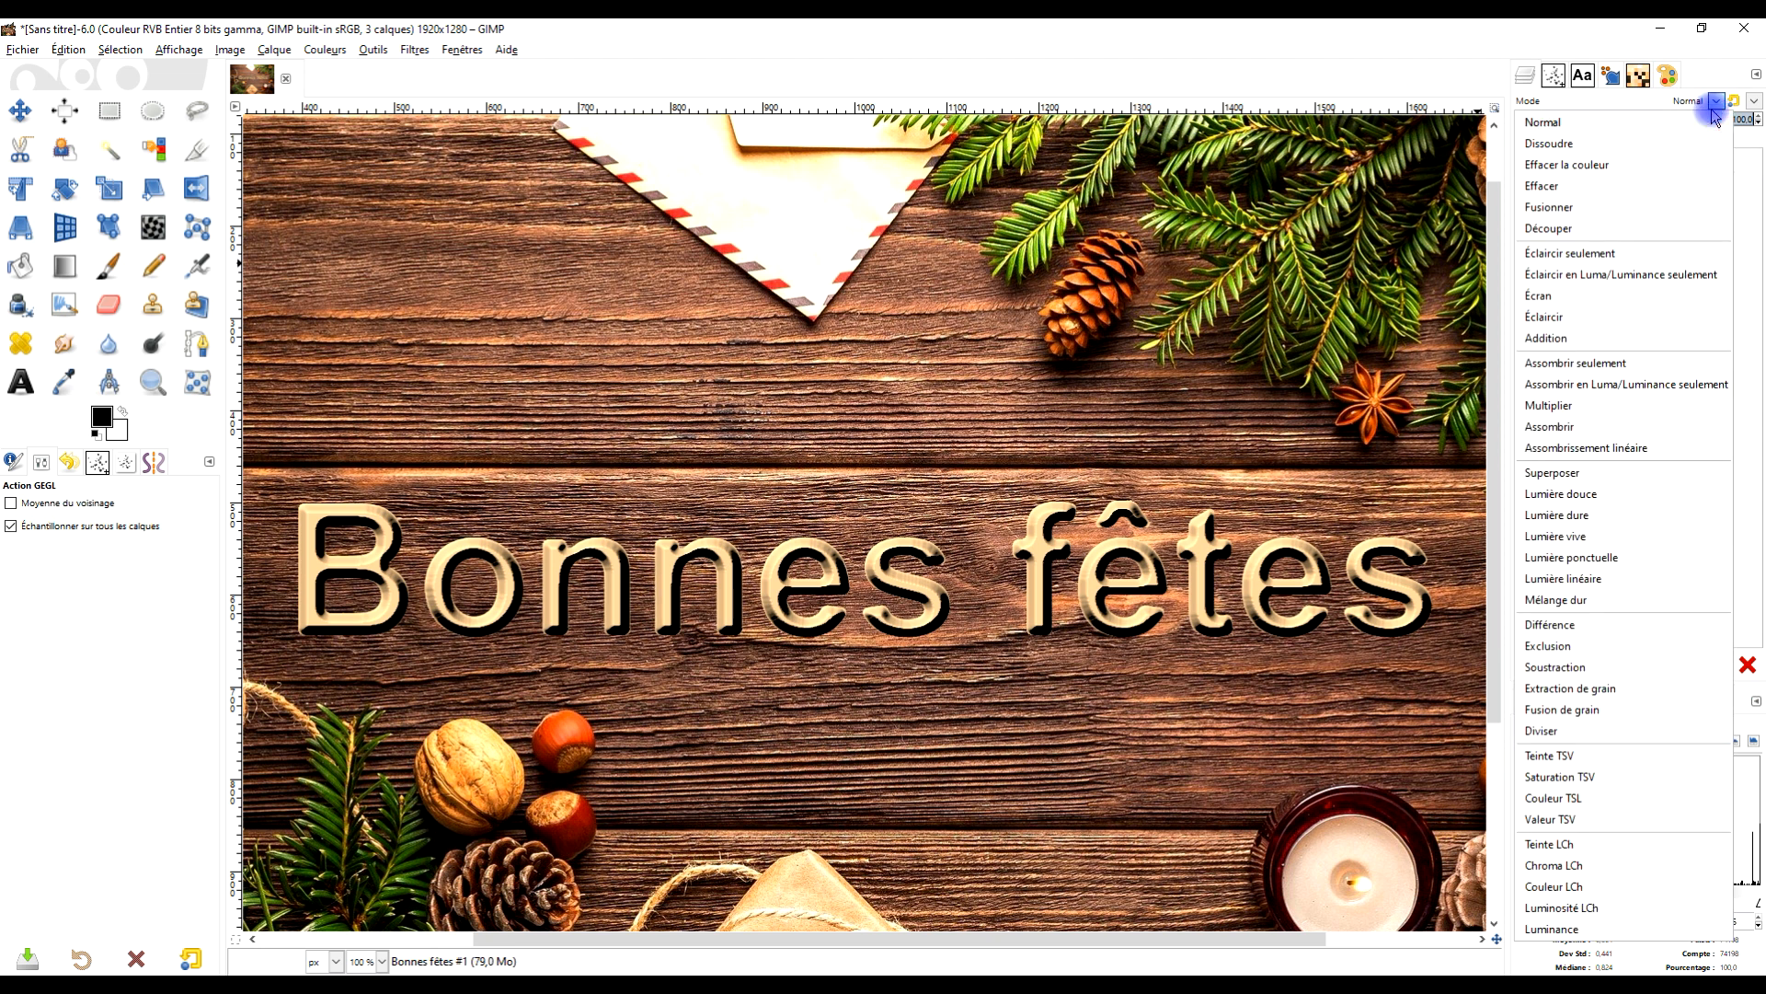
left_click(1586, 709)
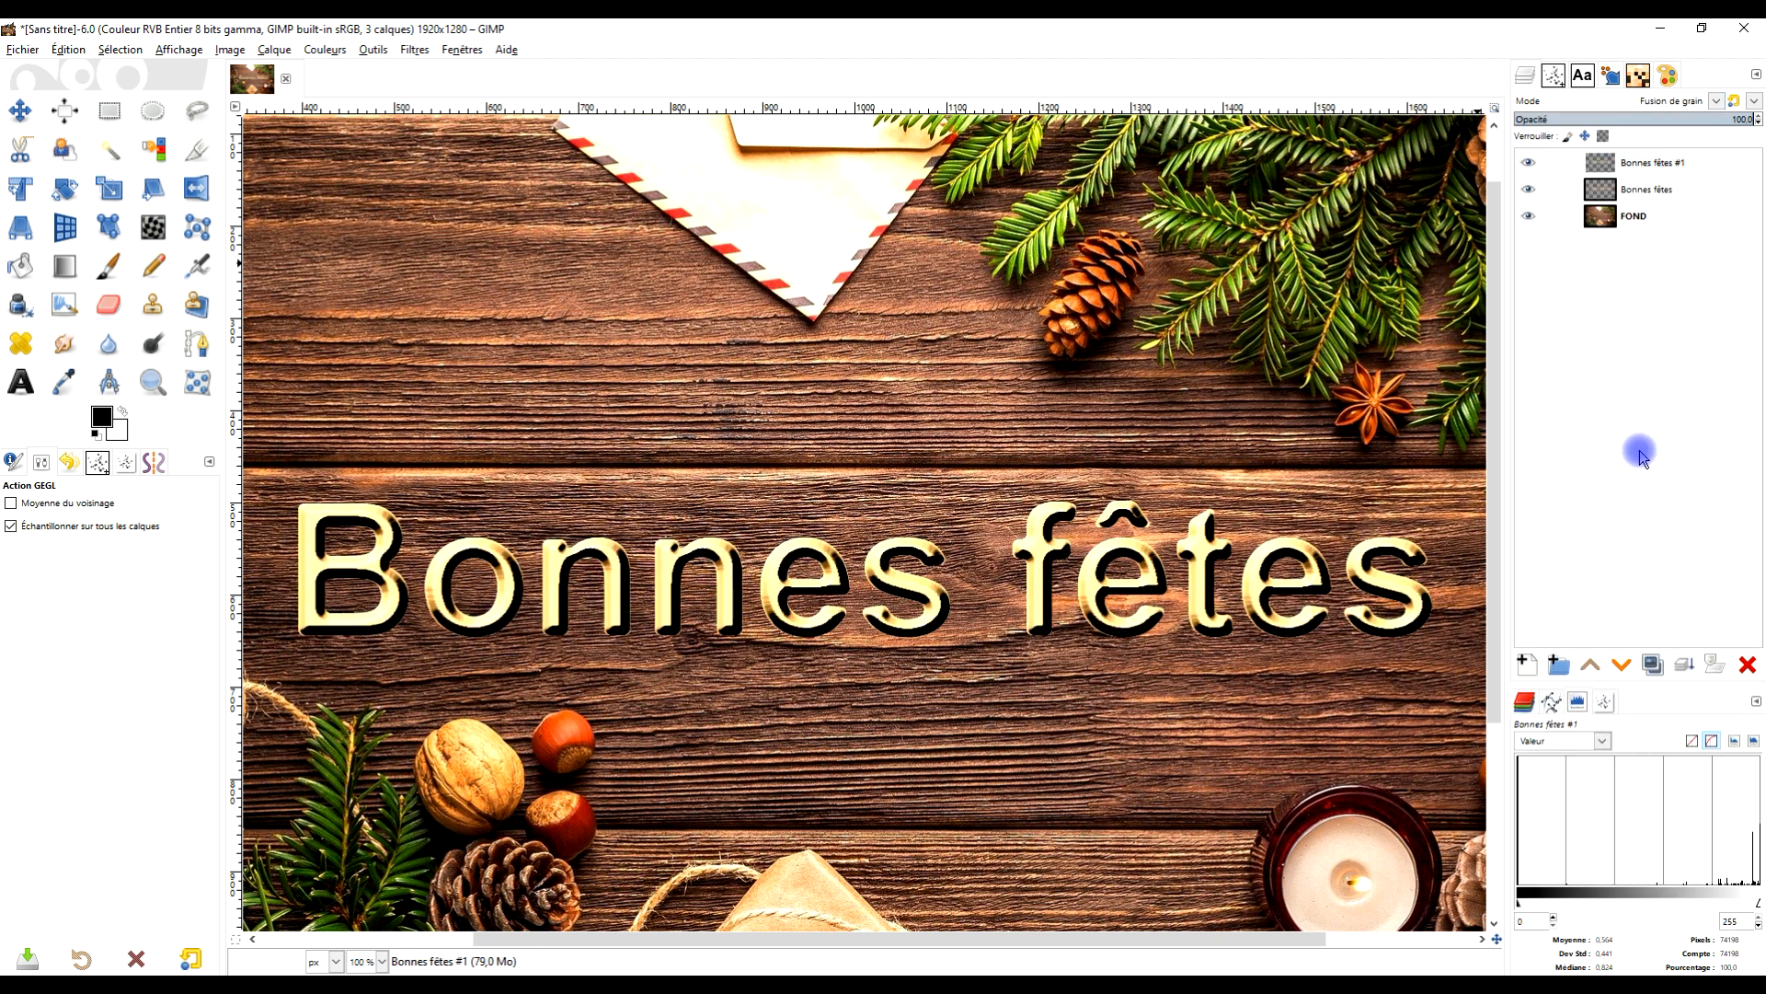
left_click(1695, 119)
left_click_drag(1695, 119, 1684, 120)
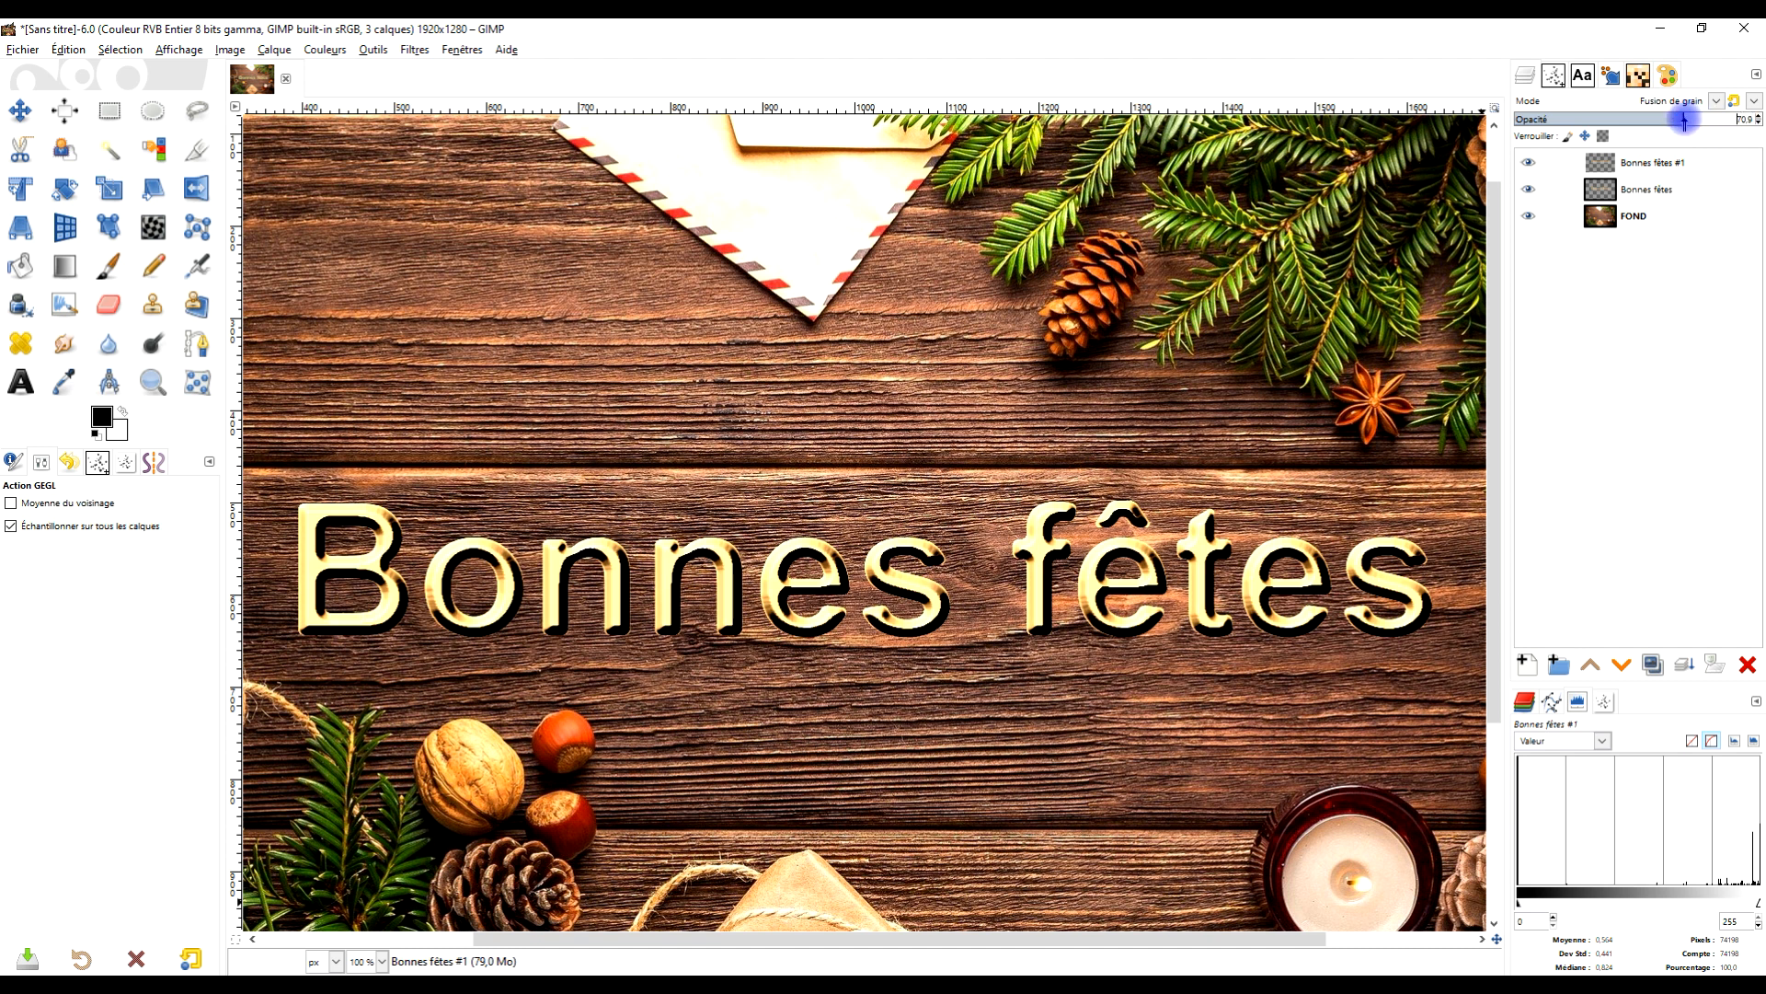
Step: Start a drop shadow on the lower "Bonnes fêtes" layer with X and Y offsets of 4.691, blur radius 0 and opacity 0.647
left_click(1647, 190)
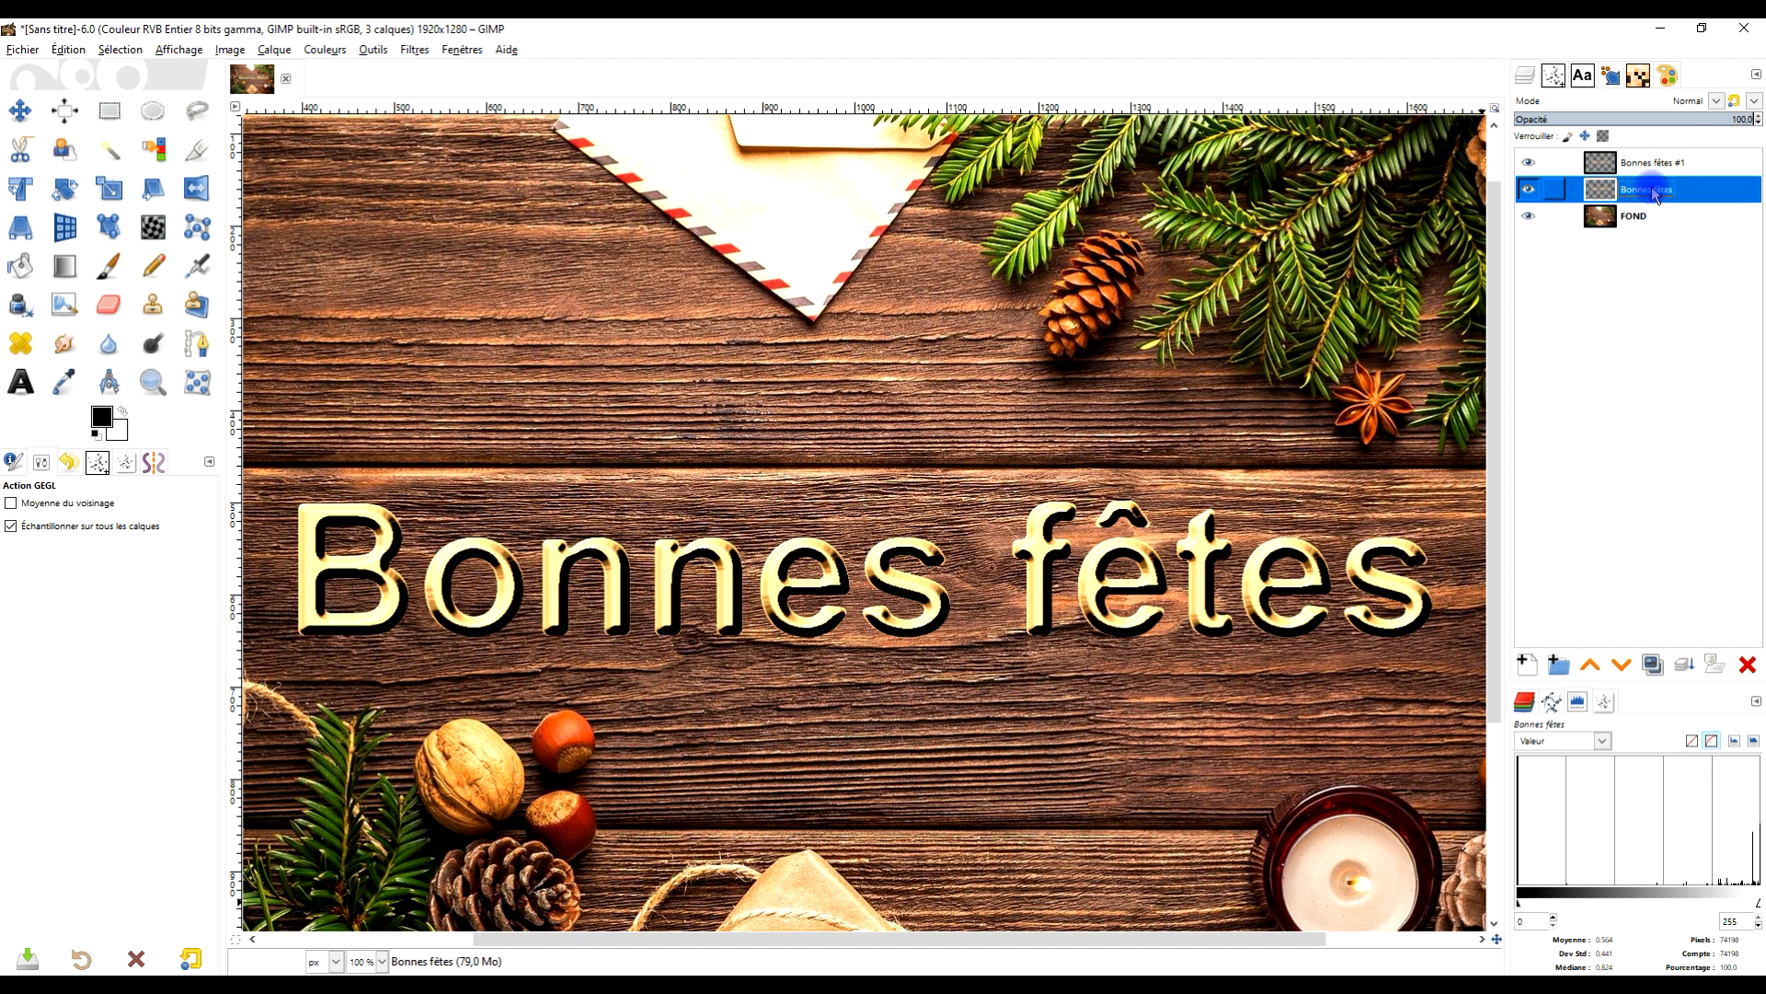
left_click(413, 51)
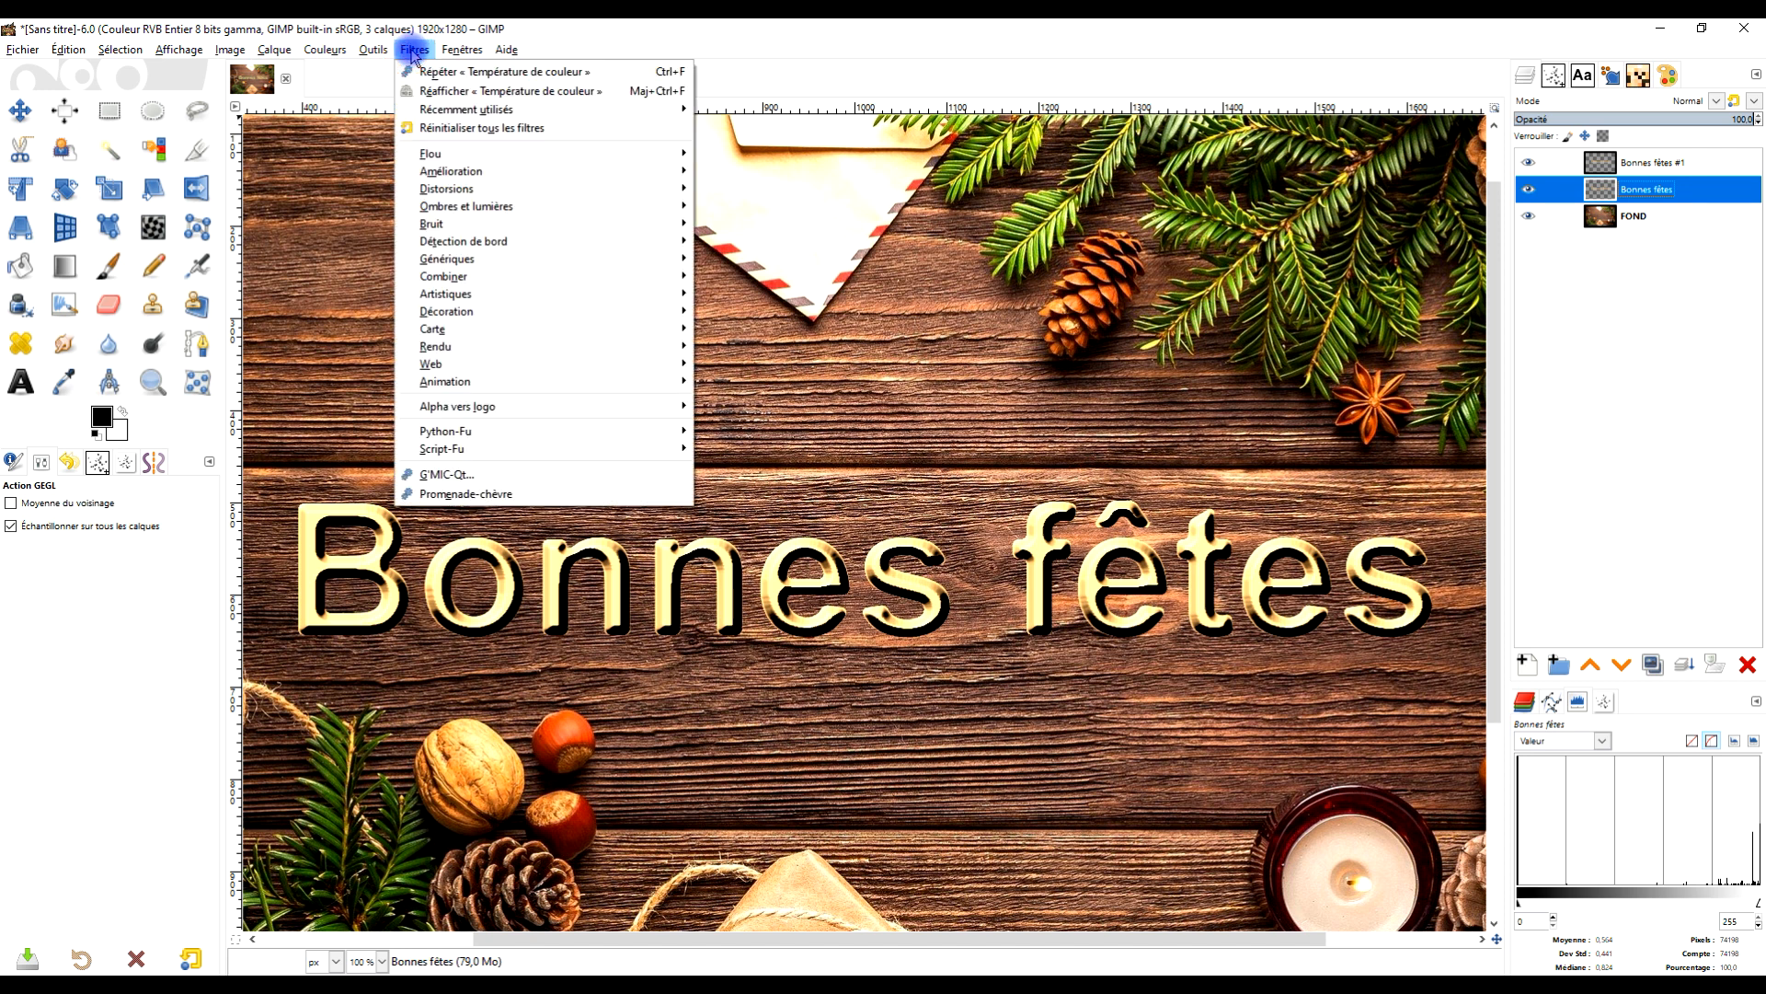
mouse_move(512, 205)
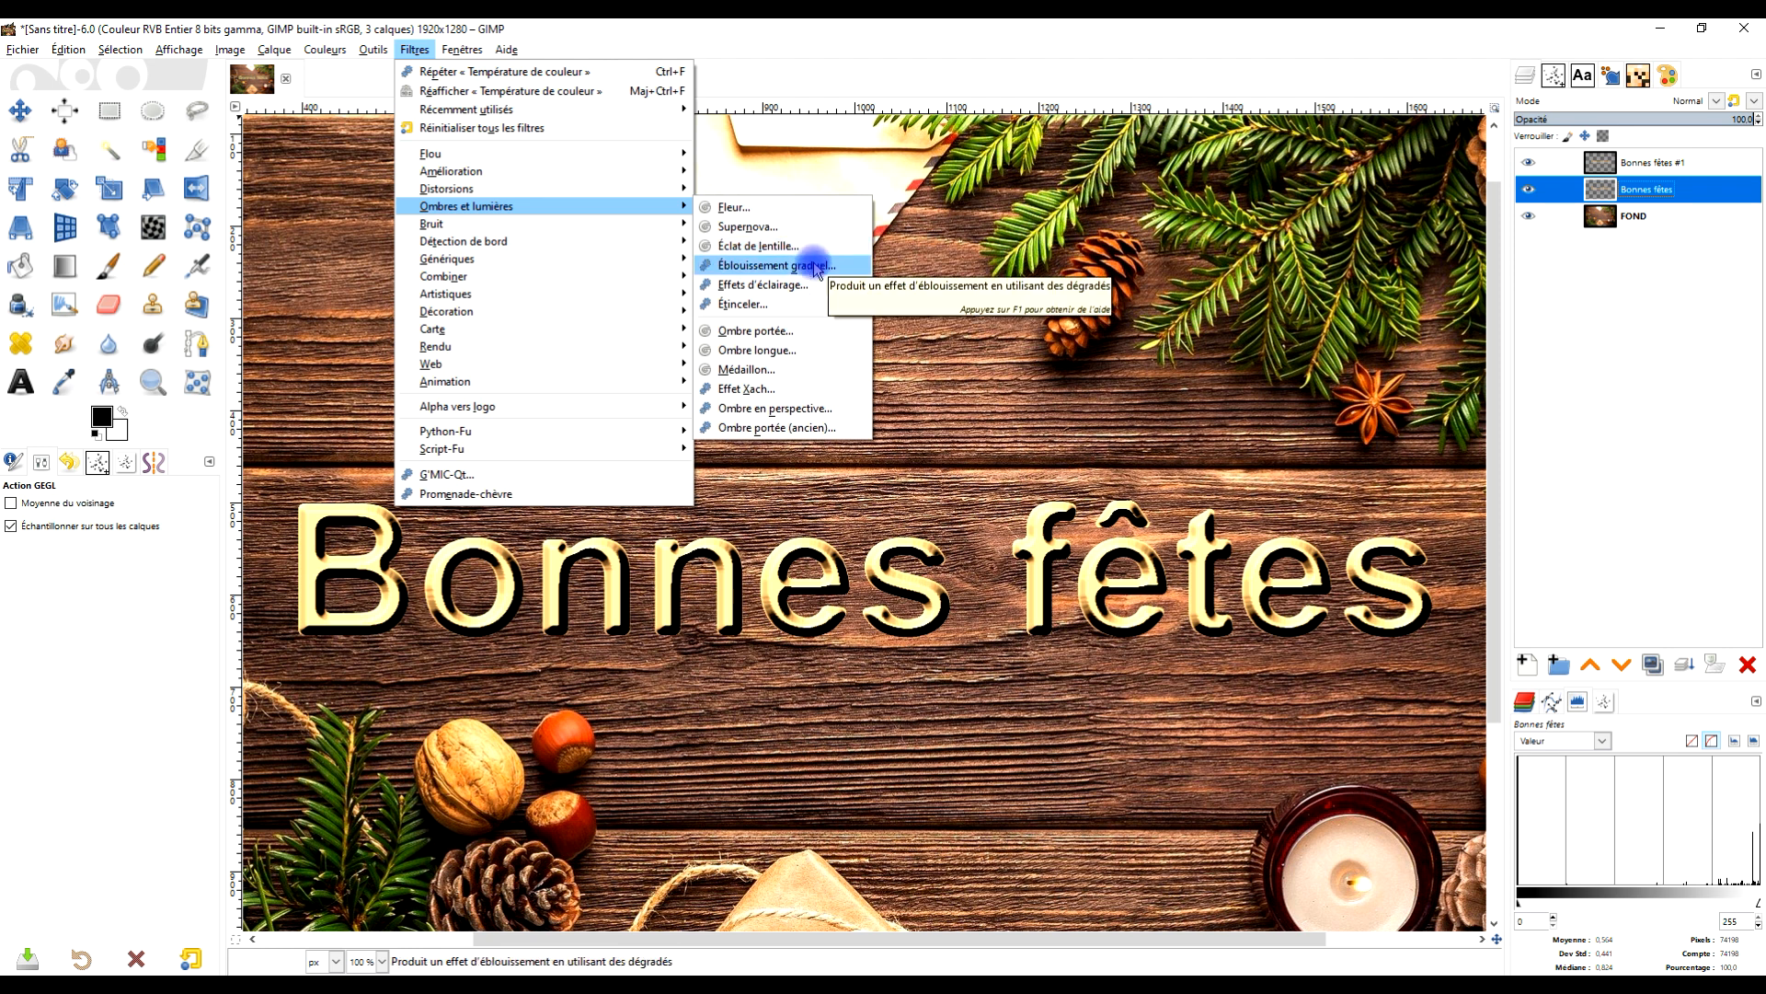
left_click(791, 330)
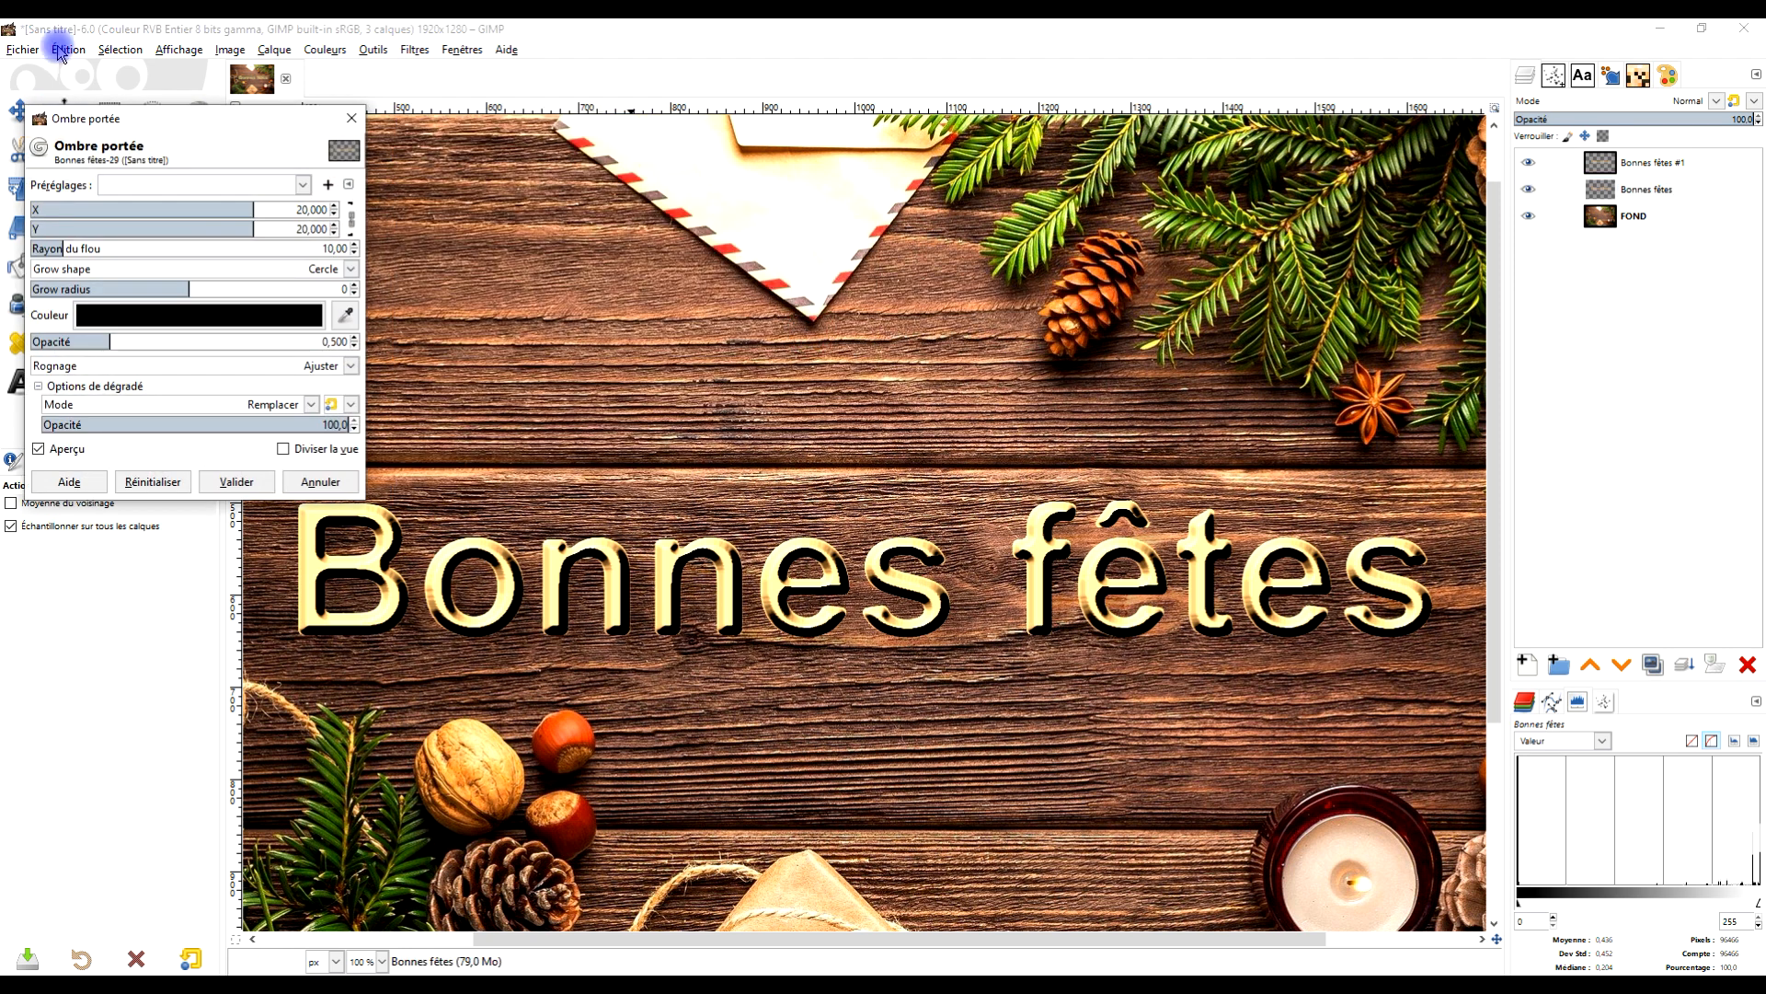
left_click(54, 451)
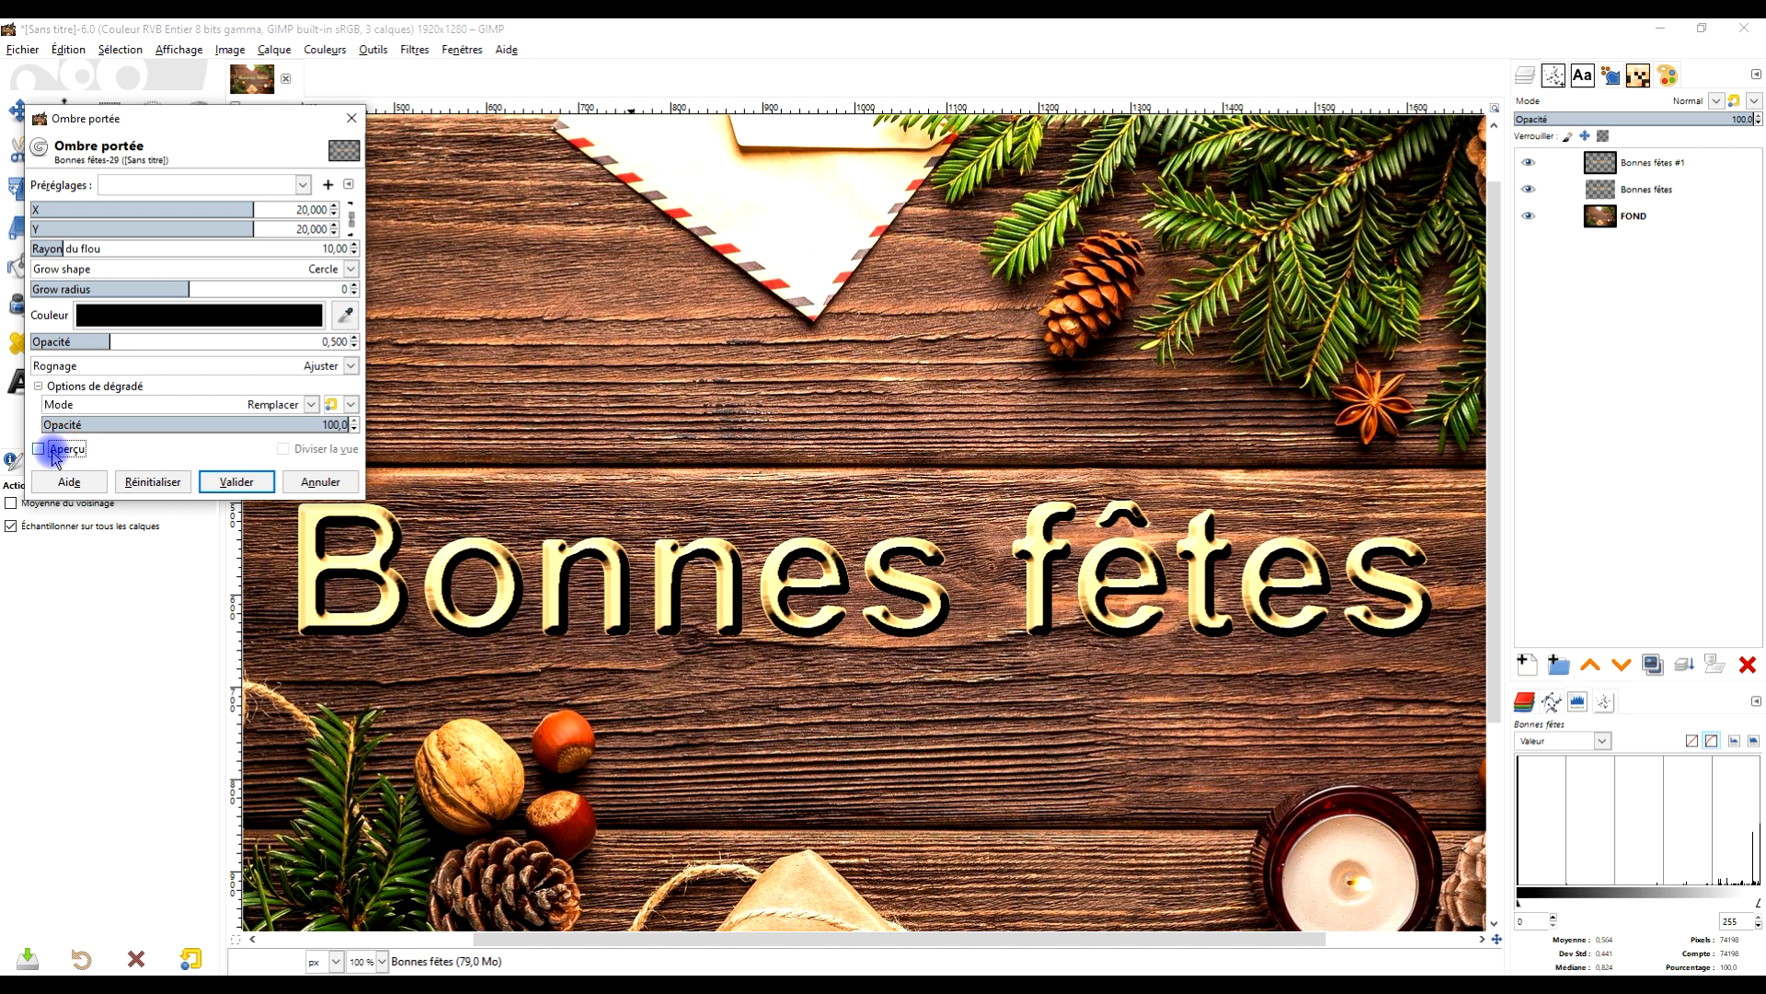
left_click(54, 451)
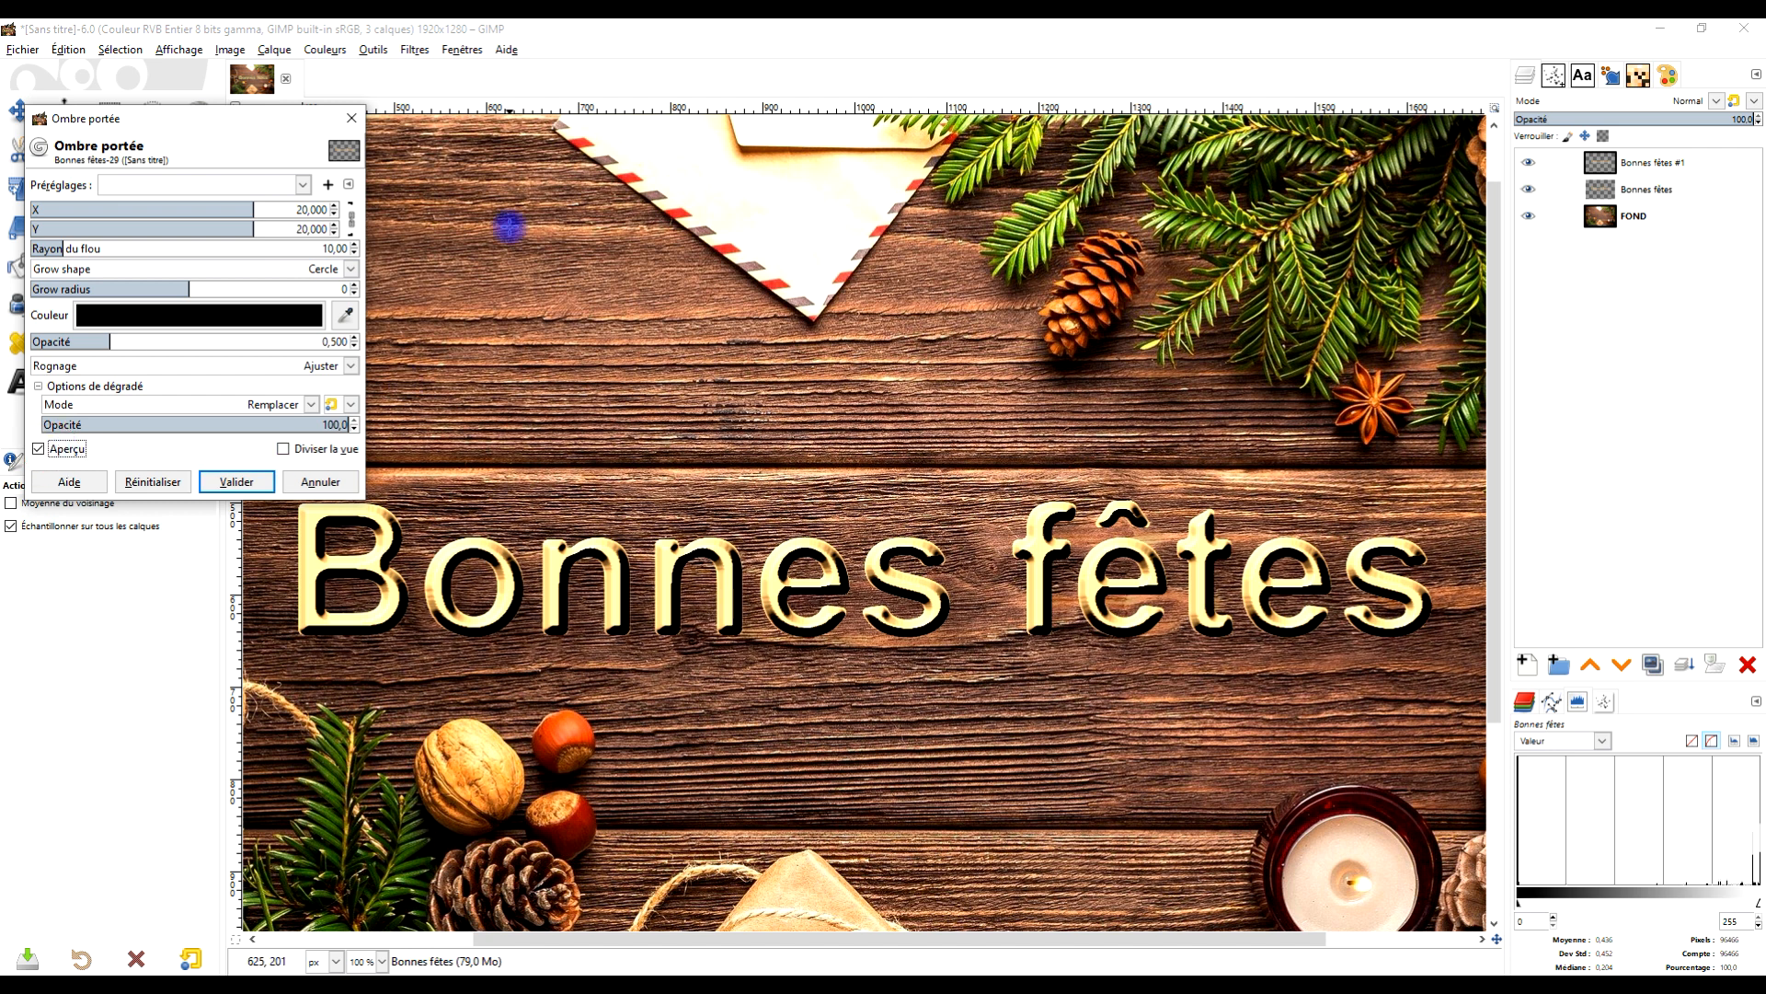
mouse_move(119, 348)
left_mouse_down()
mouse_move(157, 345)
mouse_move(135, 343)
left_mouse_up()
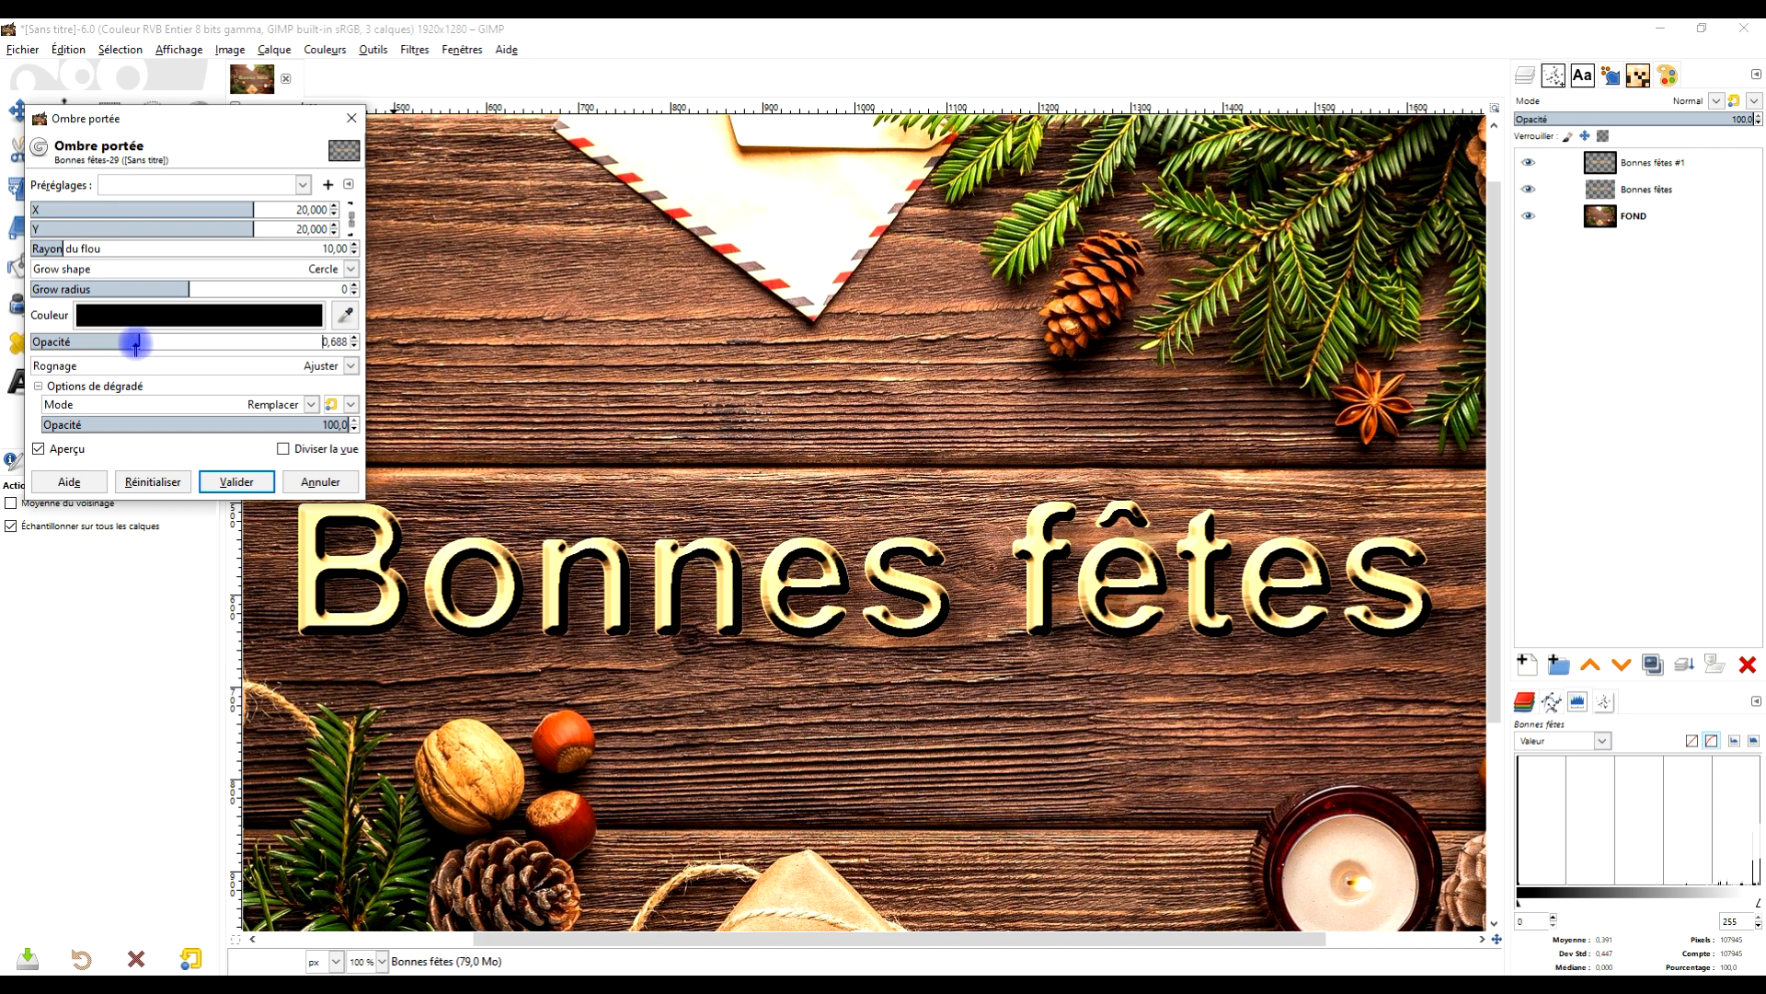
left_click_drag(55, 245, 19, 237)
left_click_drag(261, 204, 197, 211)
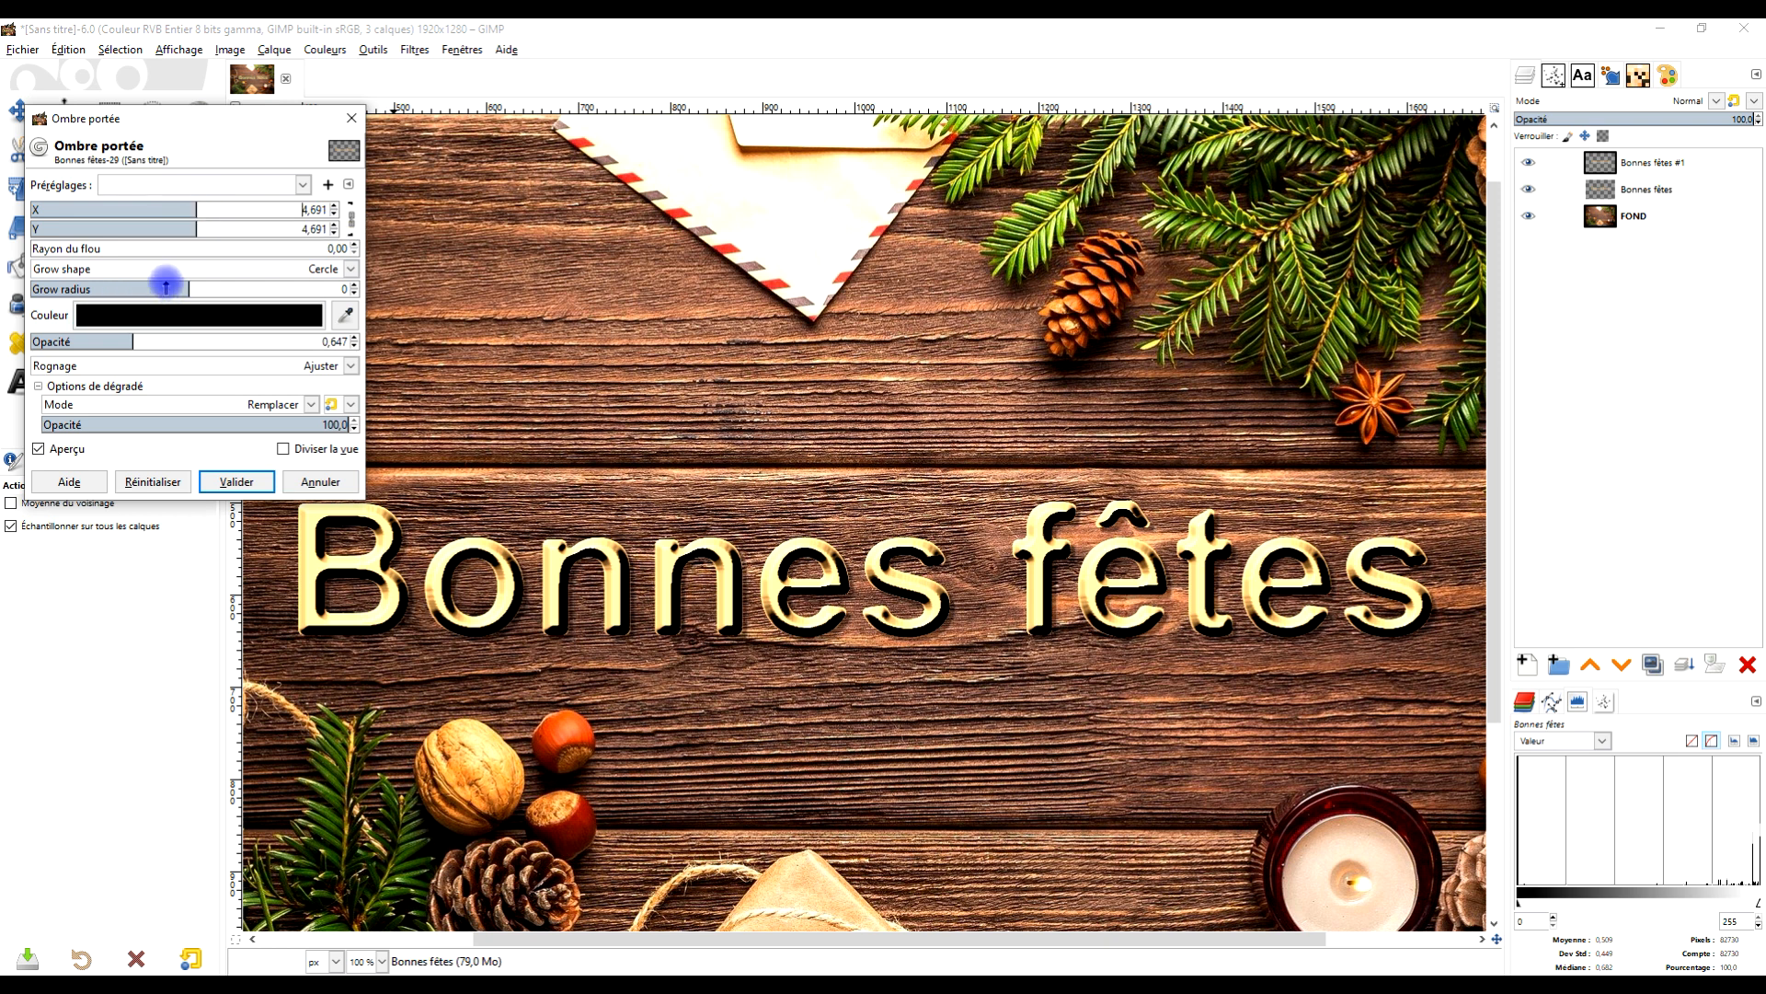
Step: Set the drop shadow's blur radius to 9.24 and its opacity to 1.410, and apply the filter
left_click(48, 249)
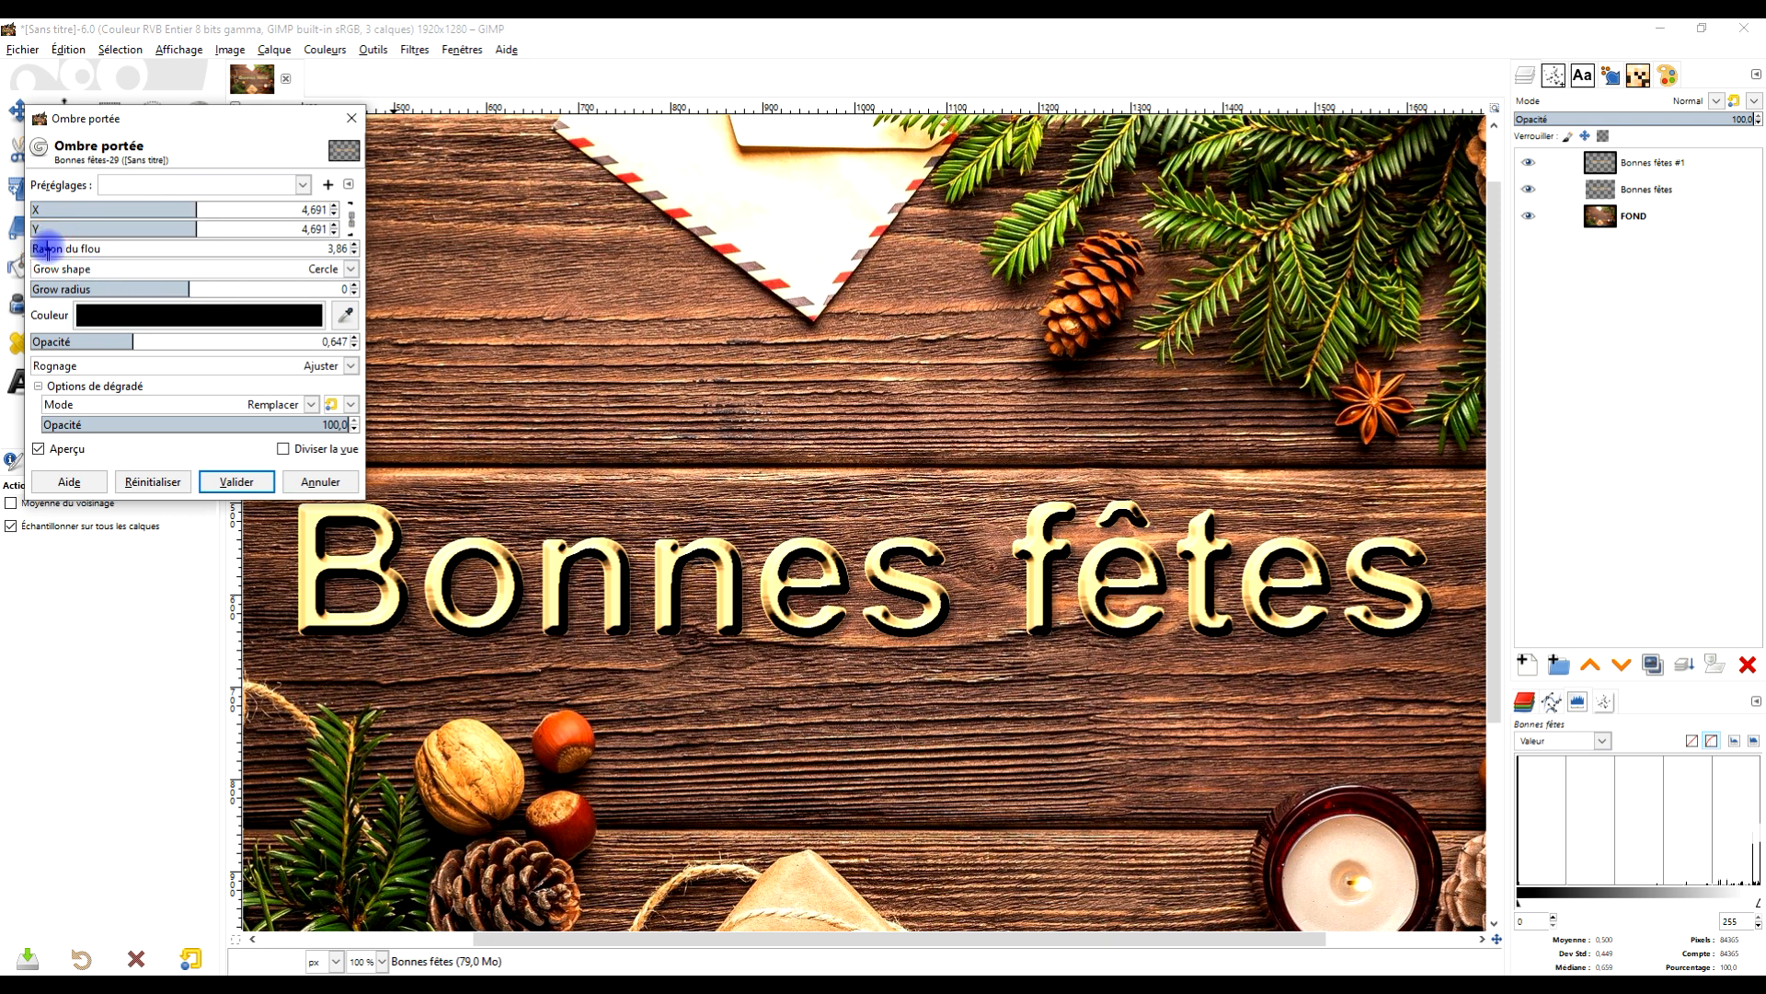
left_click_drag(141, 343, 236, 339)
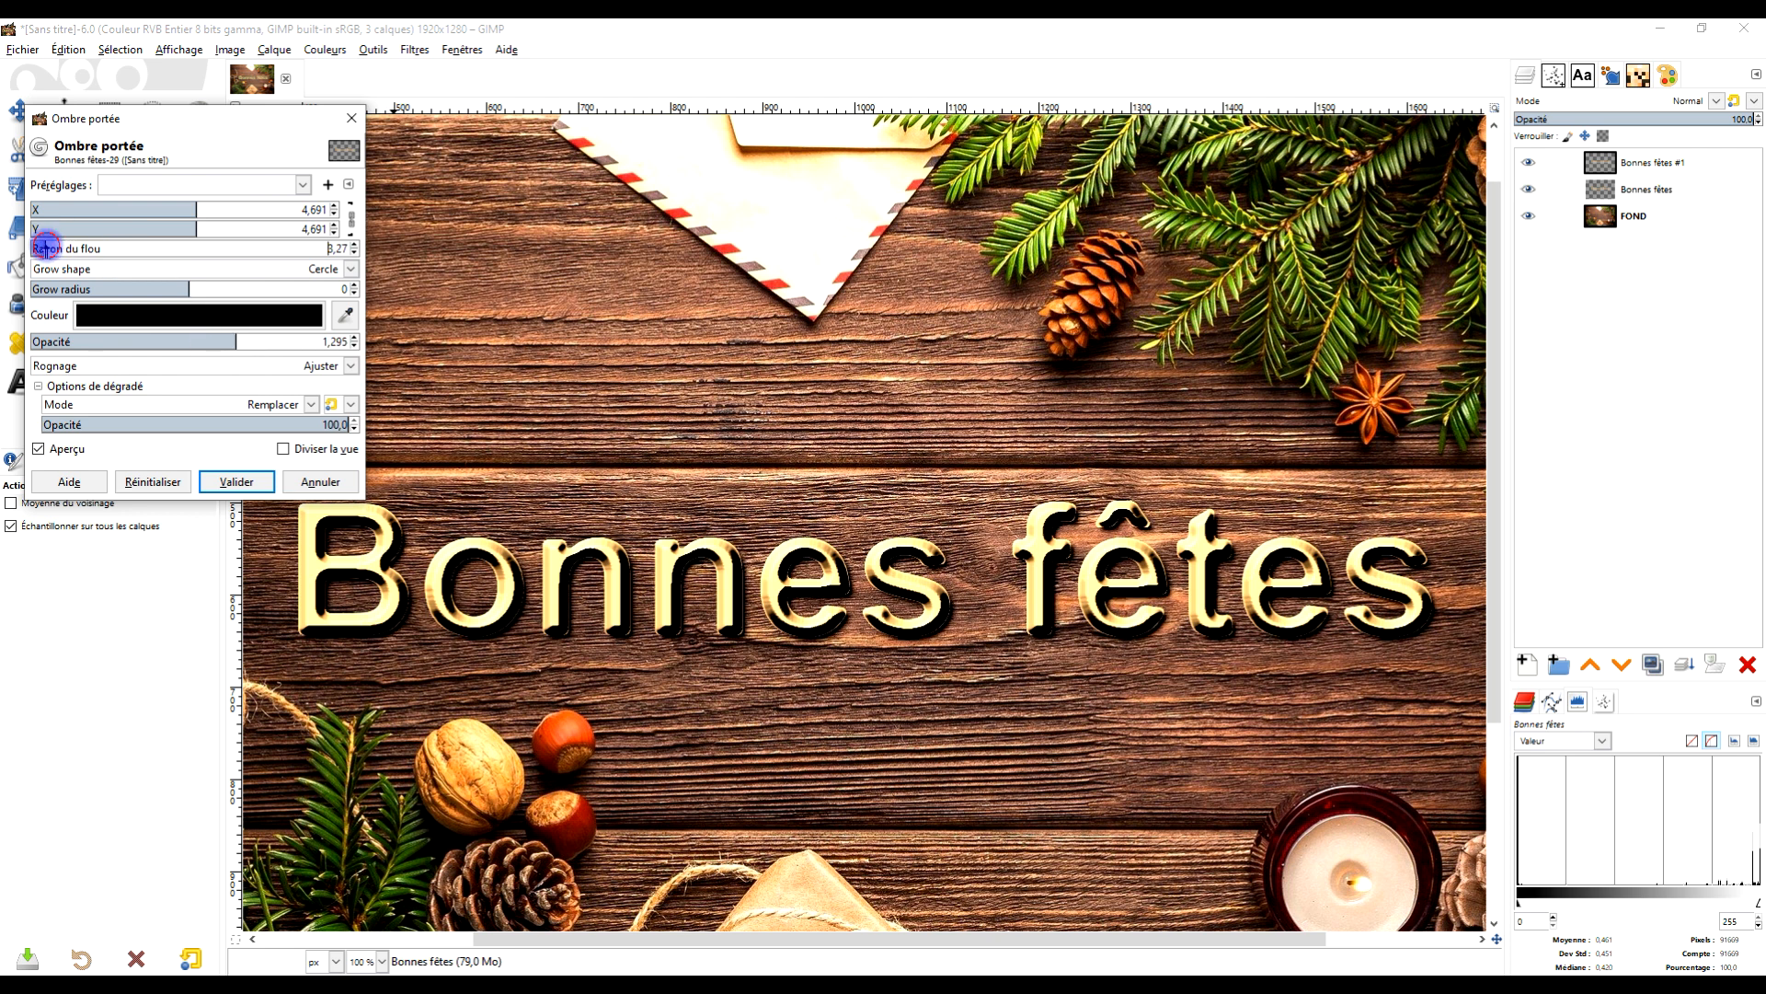
left_click_drag(40, 248, 61, 253)
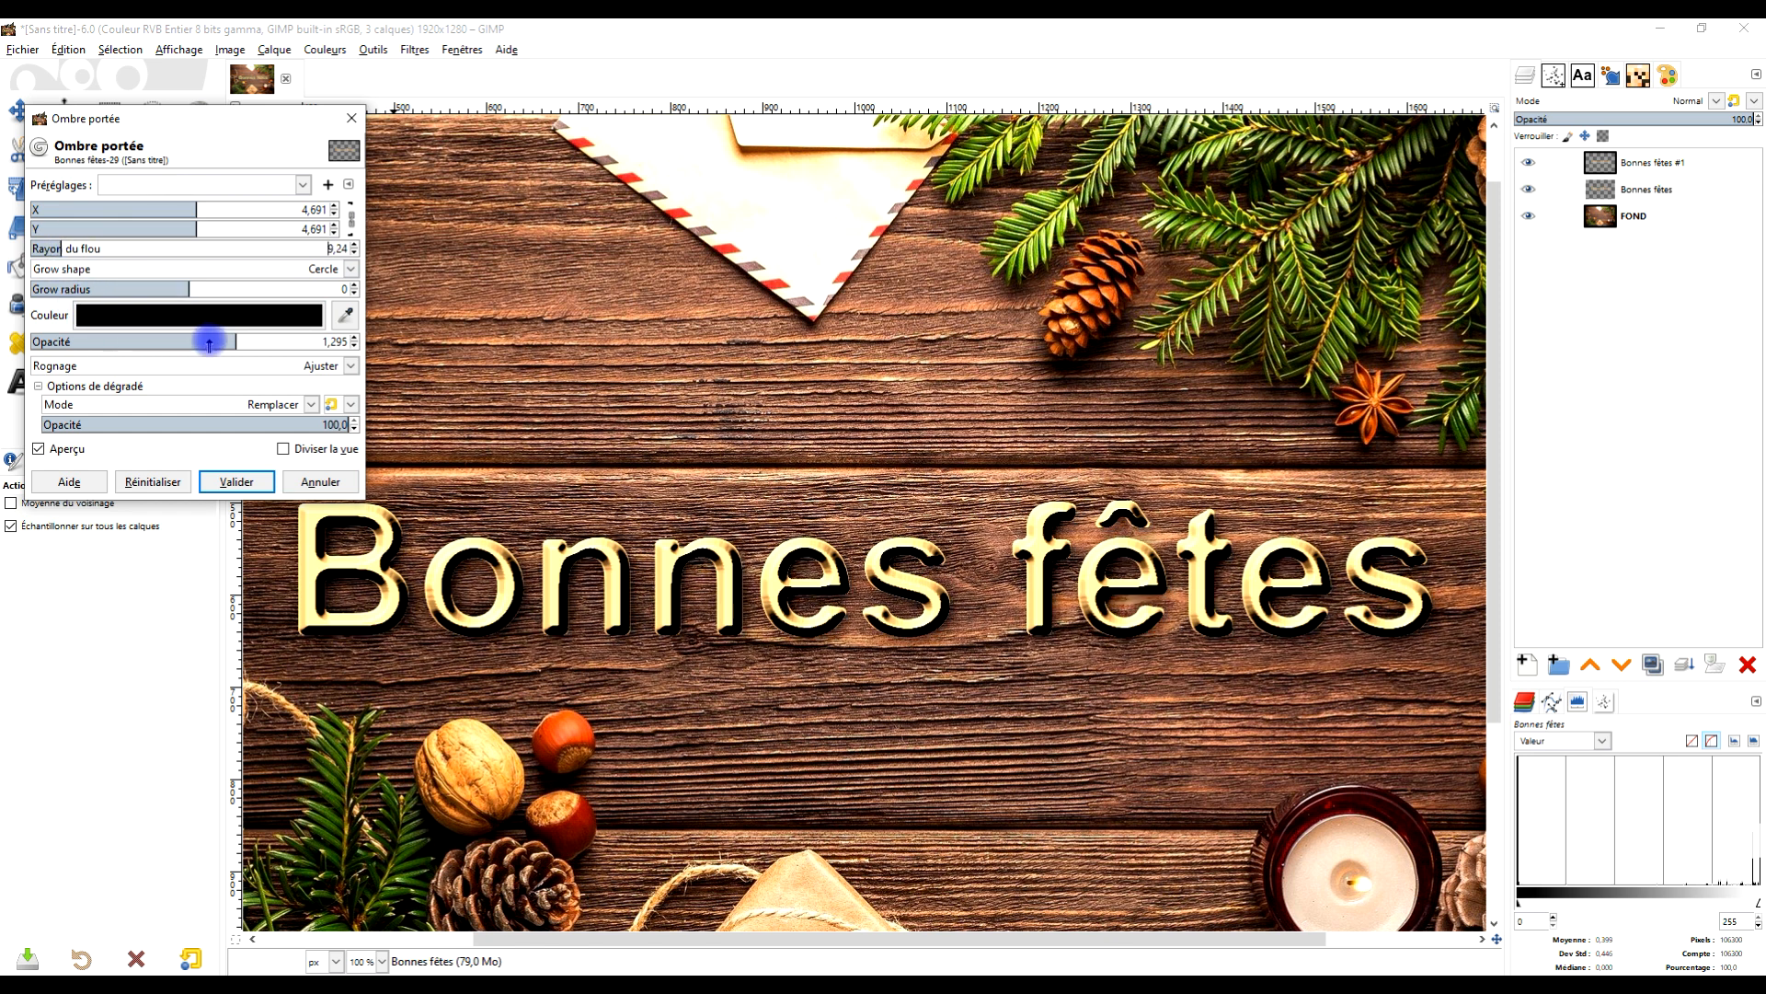
mouse_move(224, 341)
left_mouse_down()
mouse_move(167, 343)
mouse_move(284, 342)
mouse_move(255, 342)
left_mouse_up()
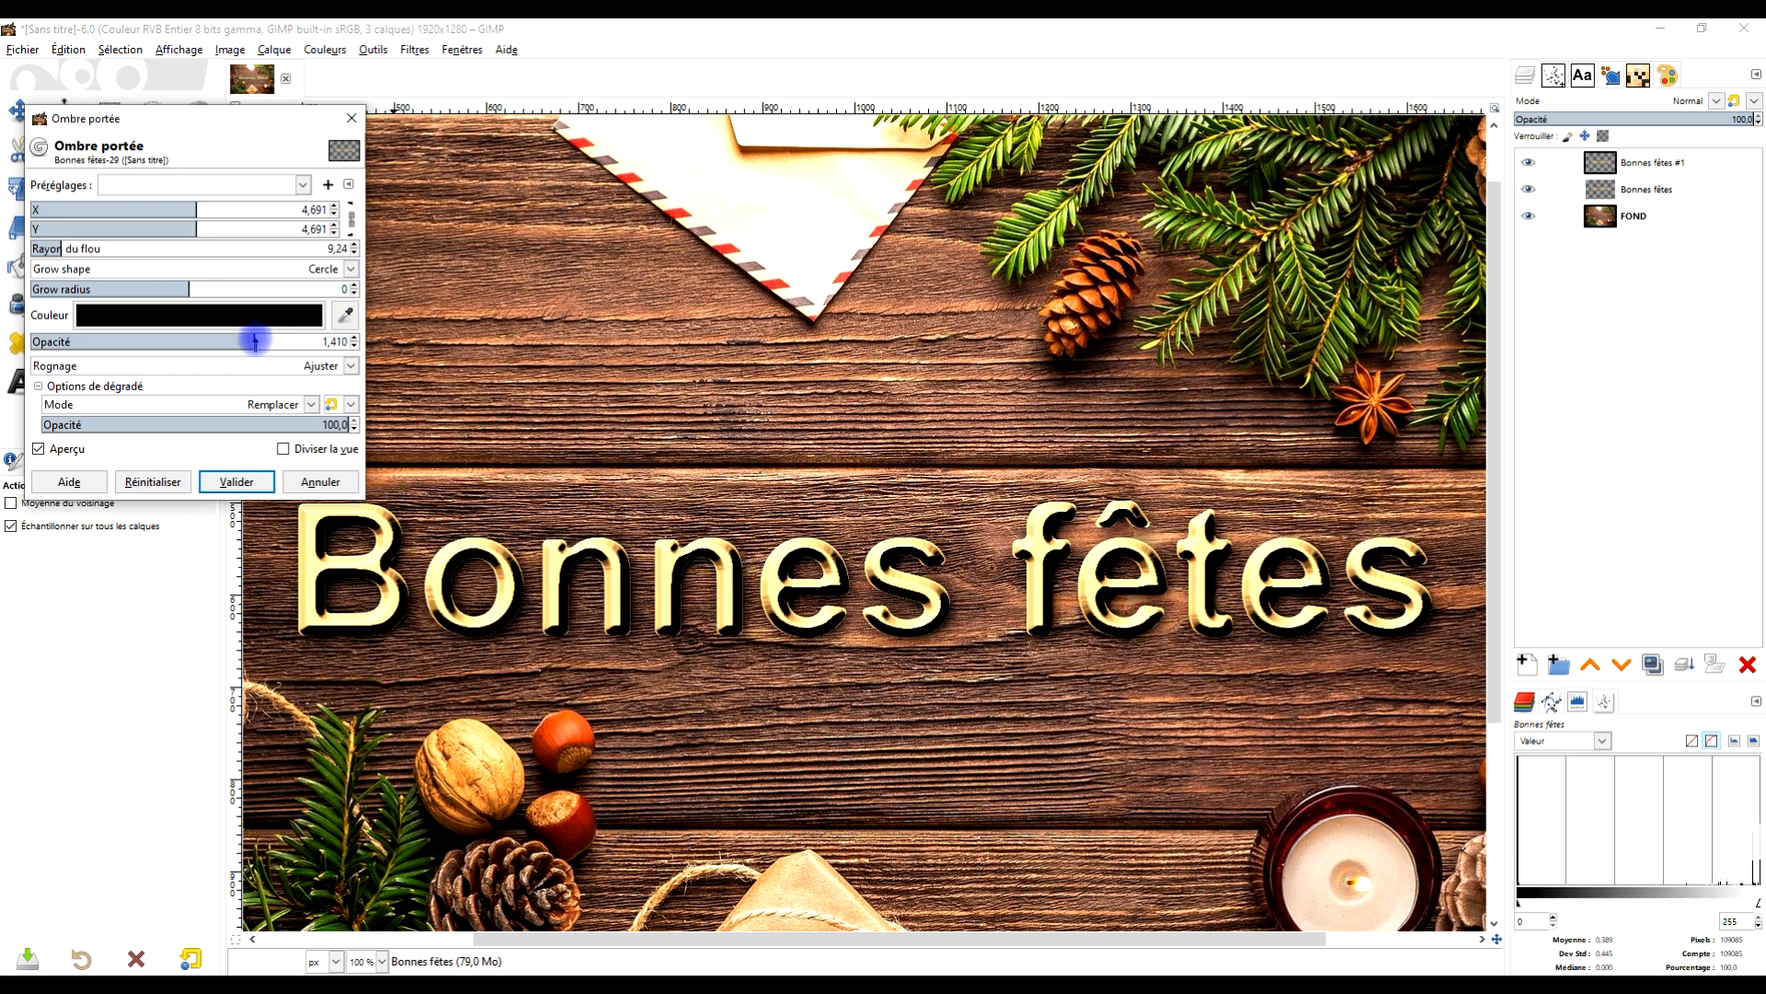
left_click(236, 481)
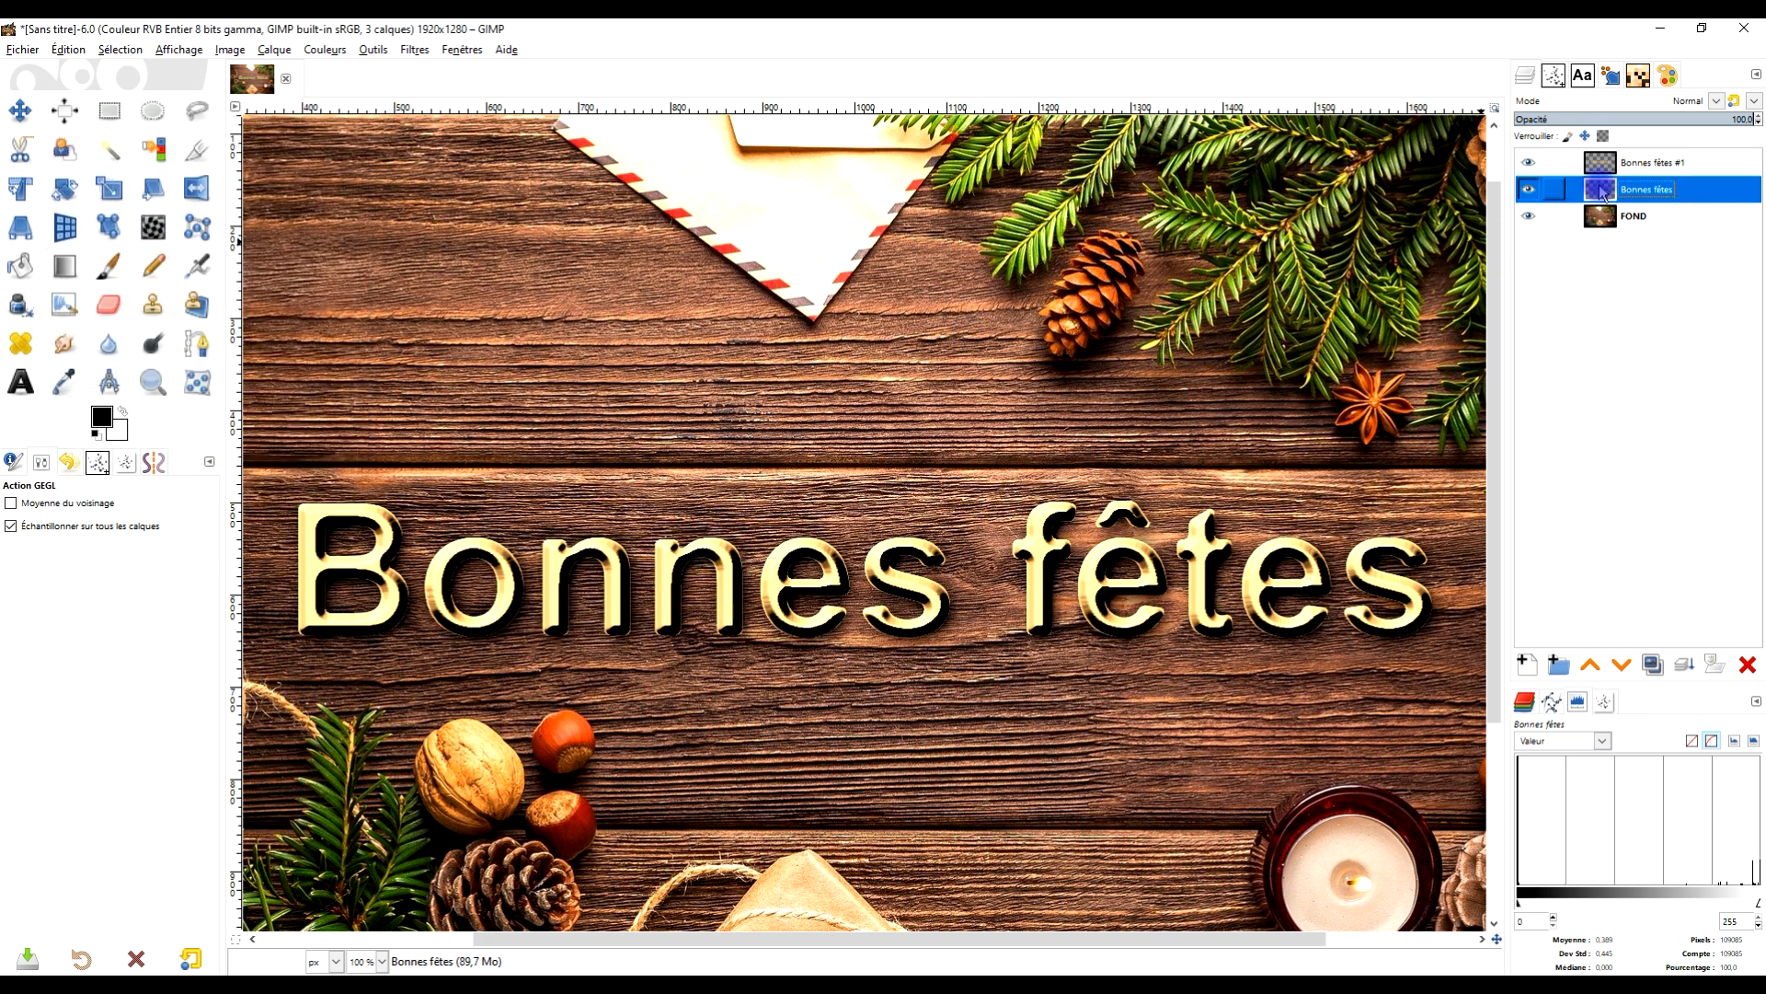
Step: Darken the "Bonnes fêtes #1" layer with Curves, pulling the value curve below the diagonal at the midtones and at input 207, output 165
left_click(1626, 171)
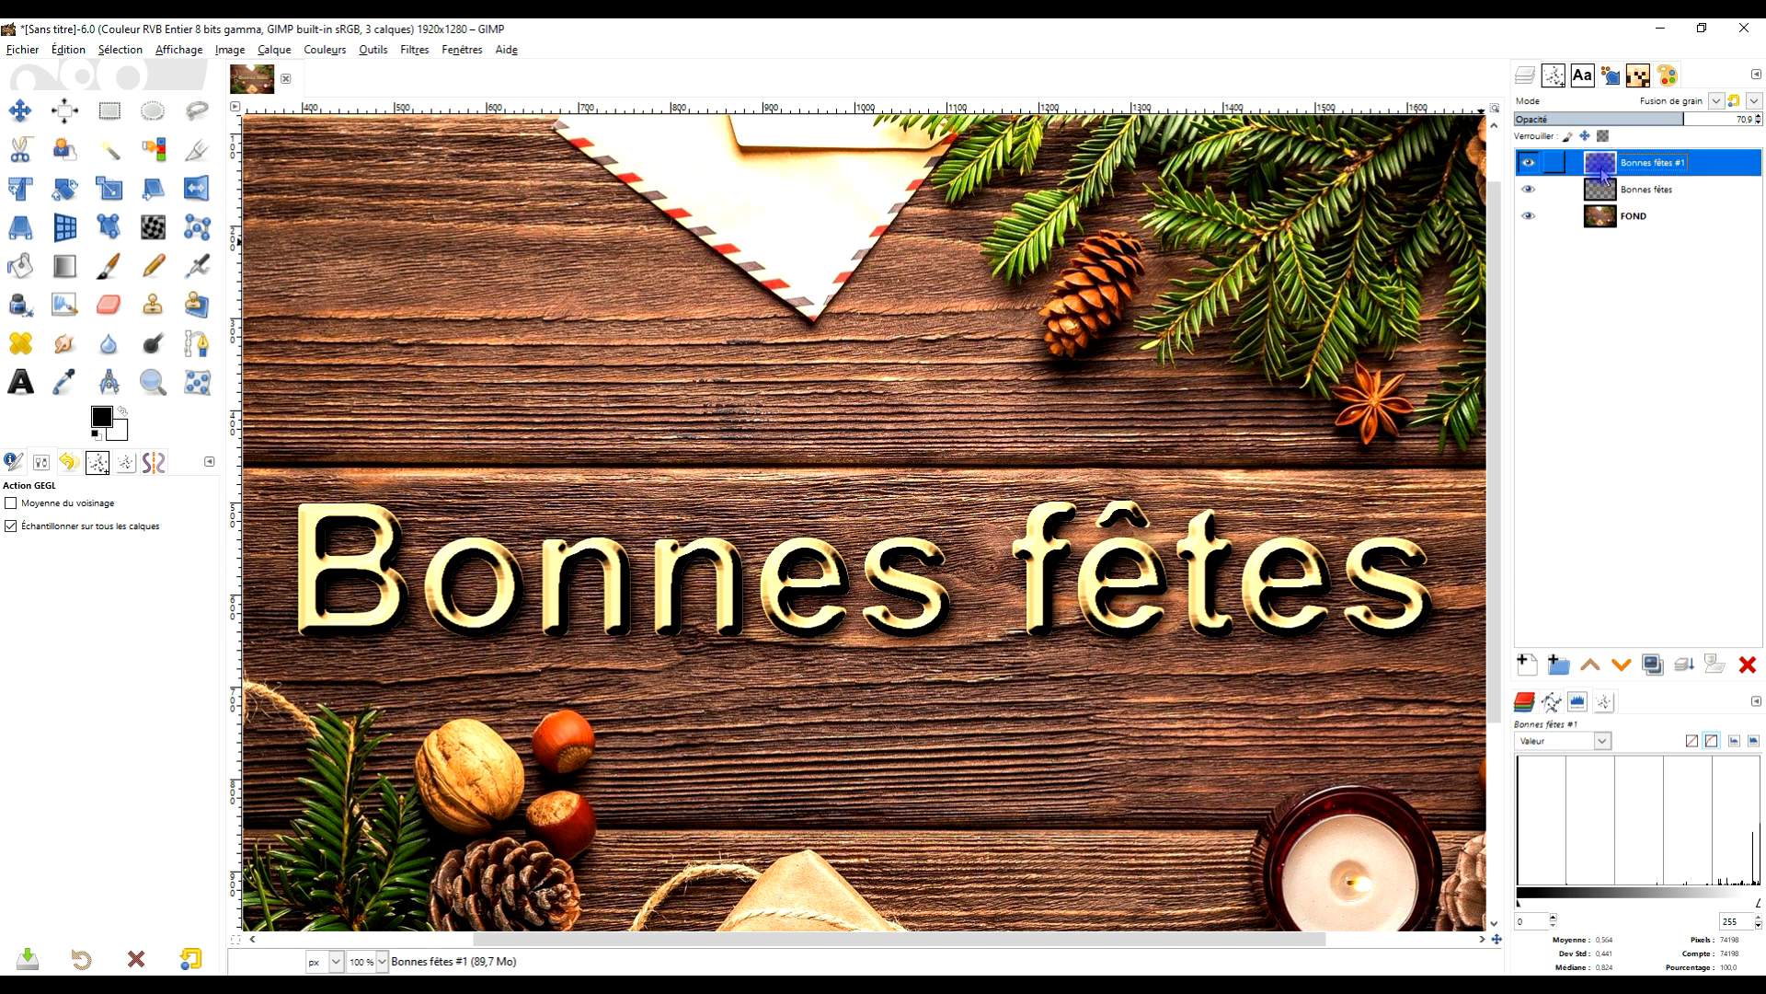
left_click(338, 52)
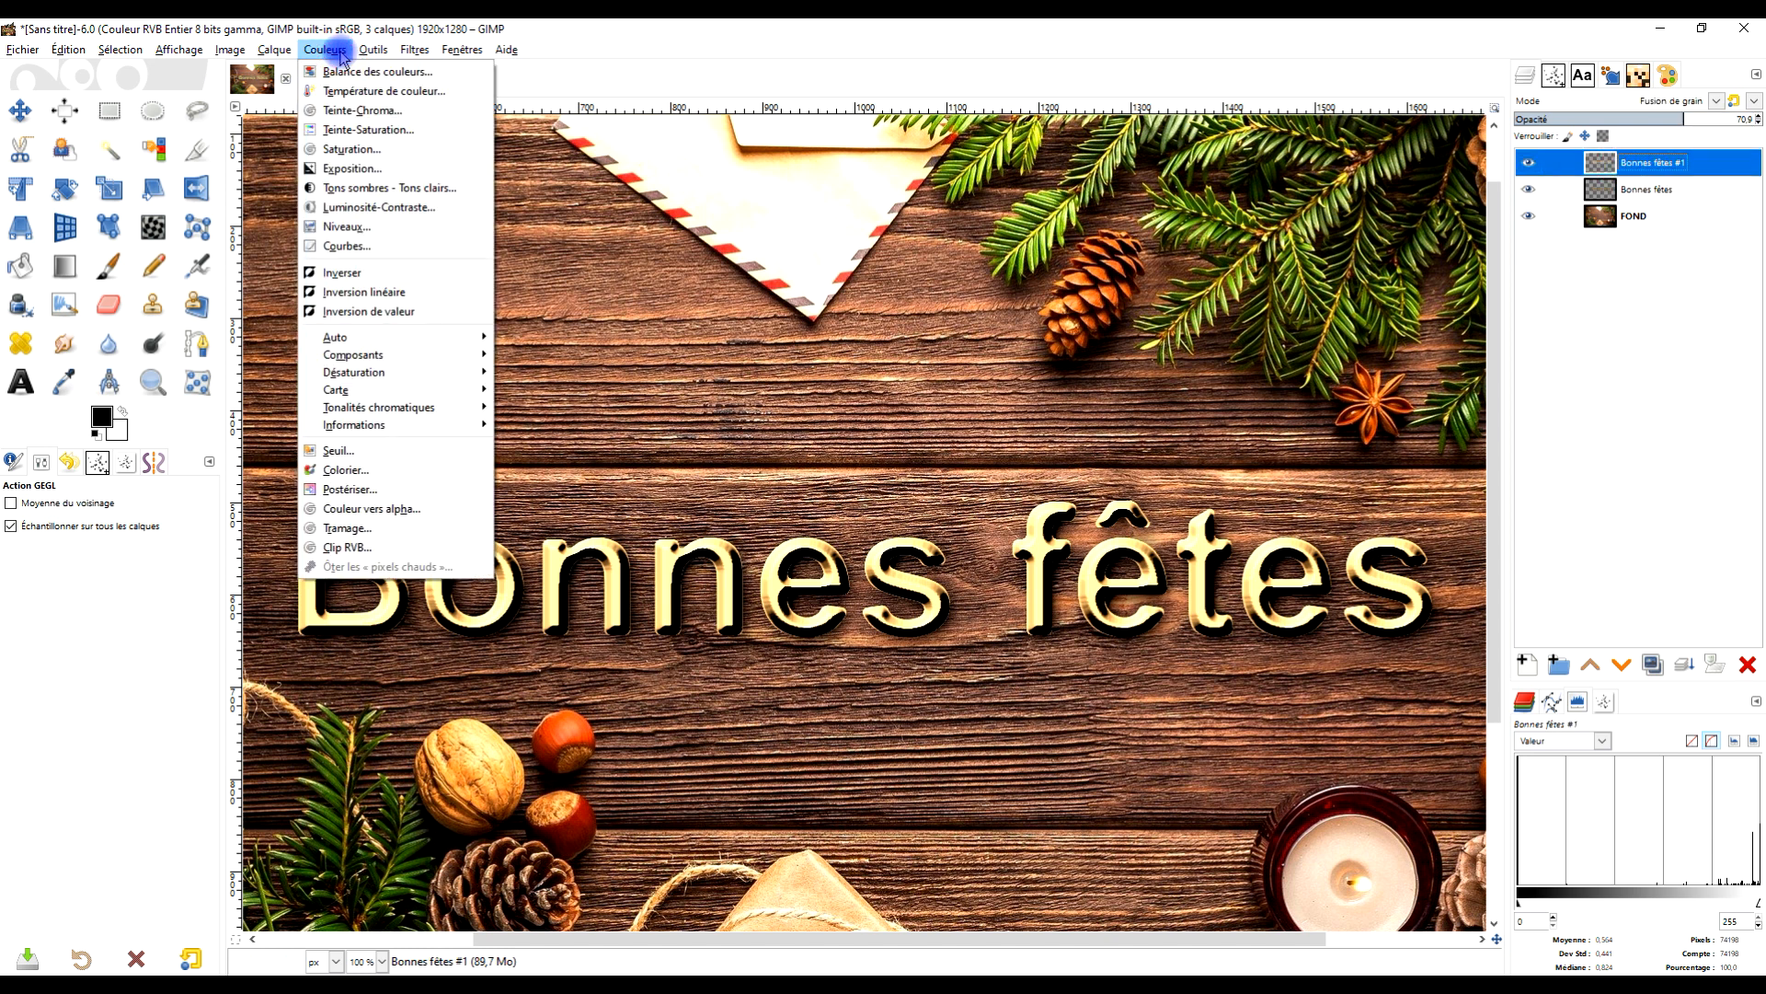
left_click(346, 247)
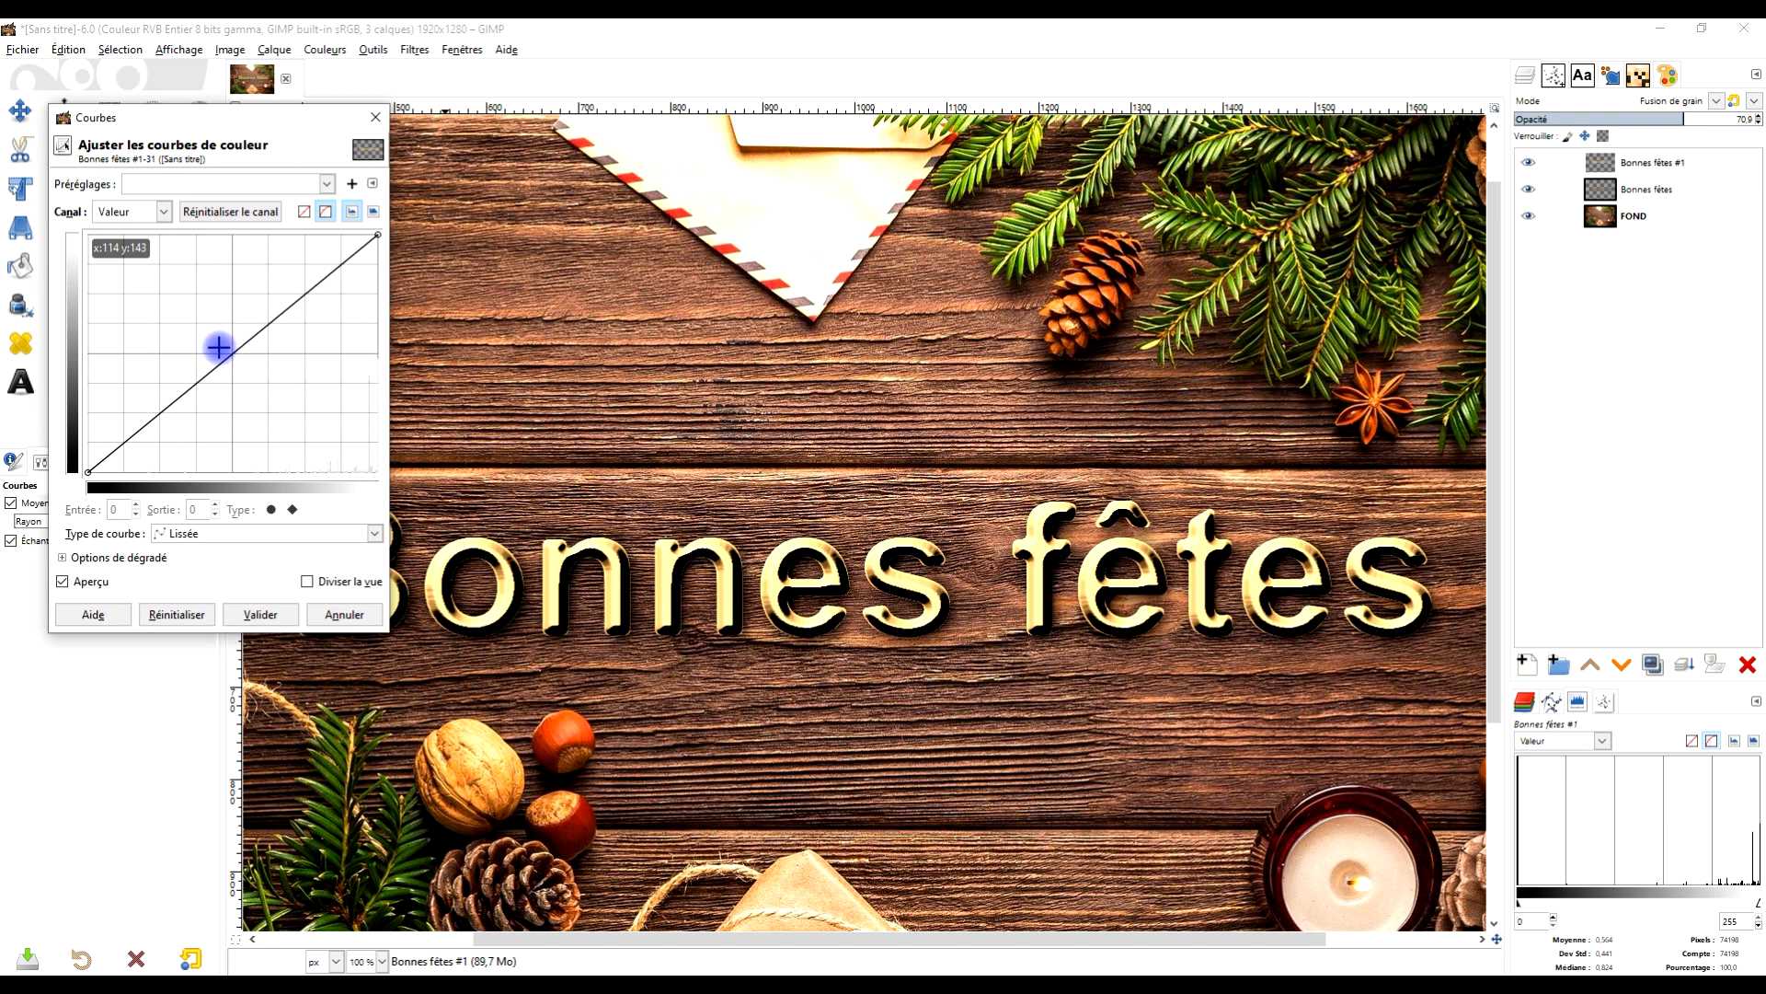
left_click_drag(234, 354, 236, 399)
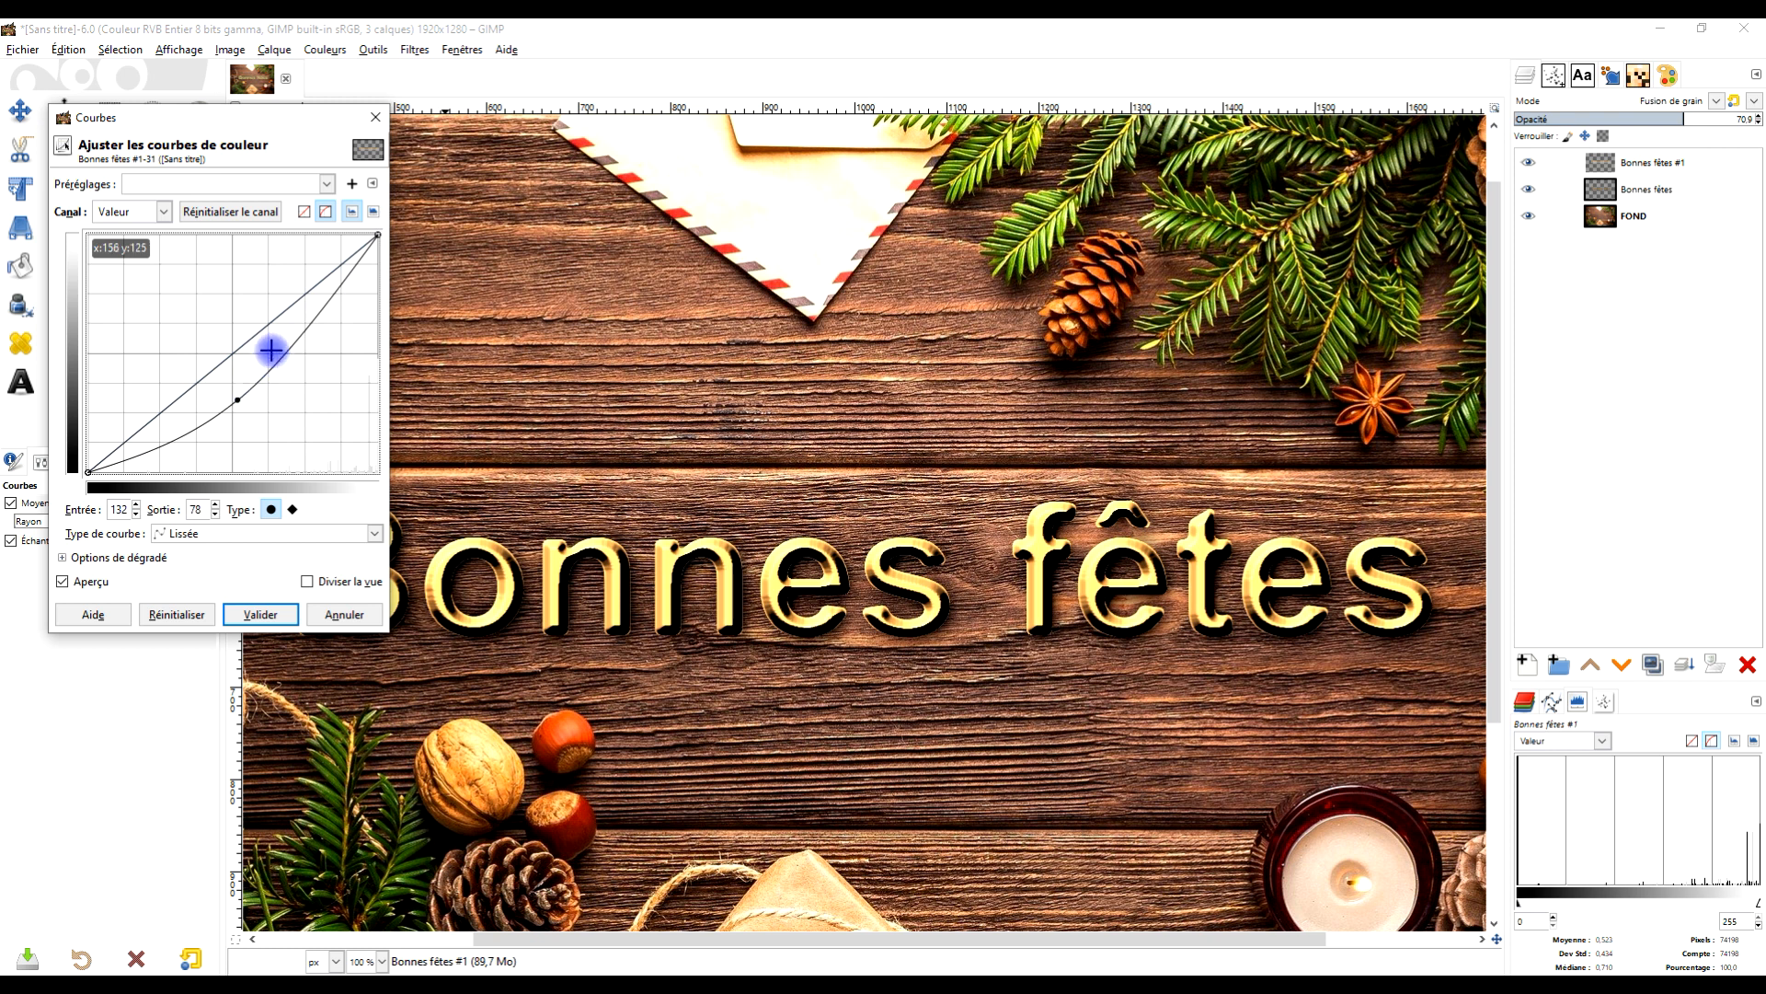
left_click_drag(237, 402, 258, 380)
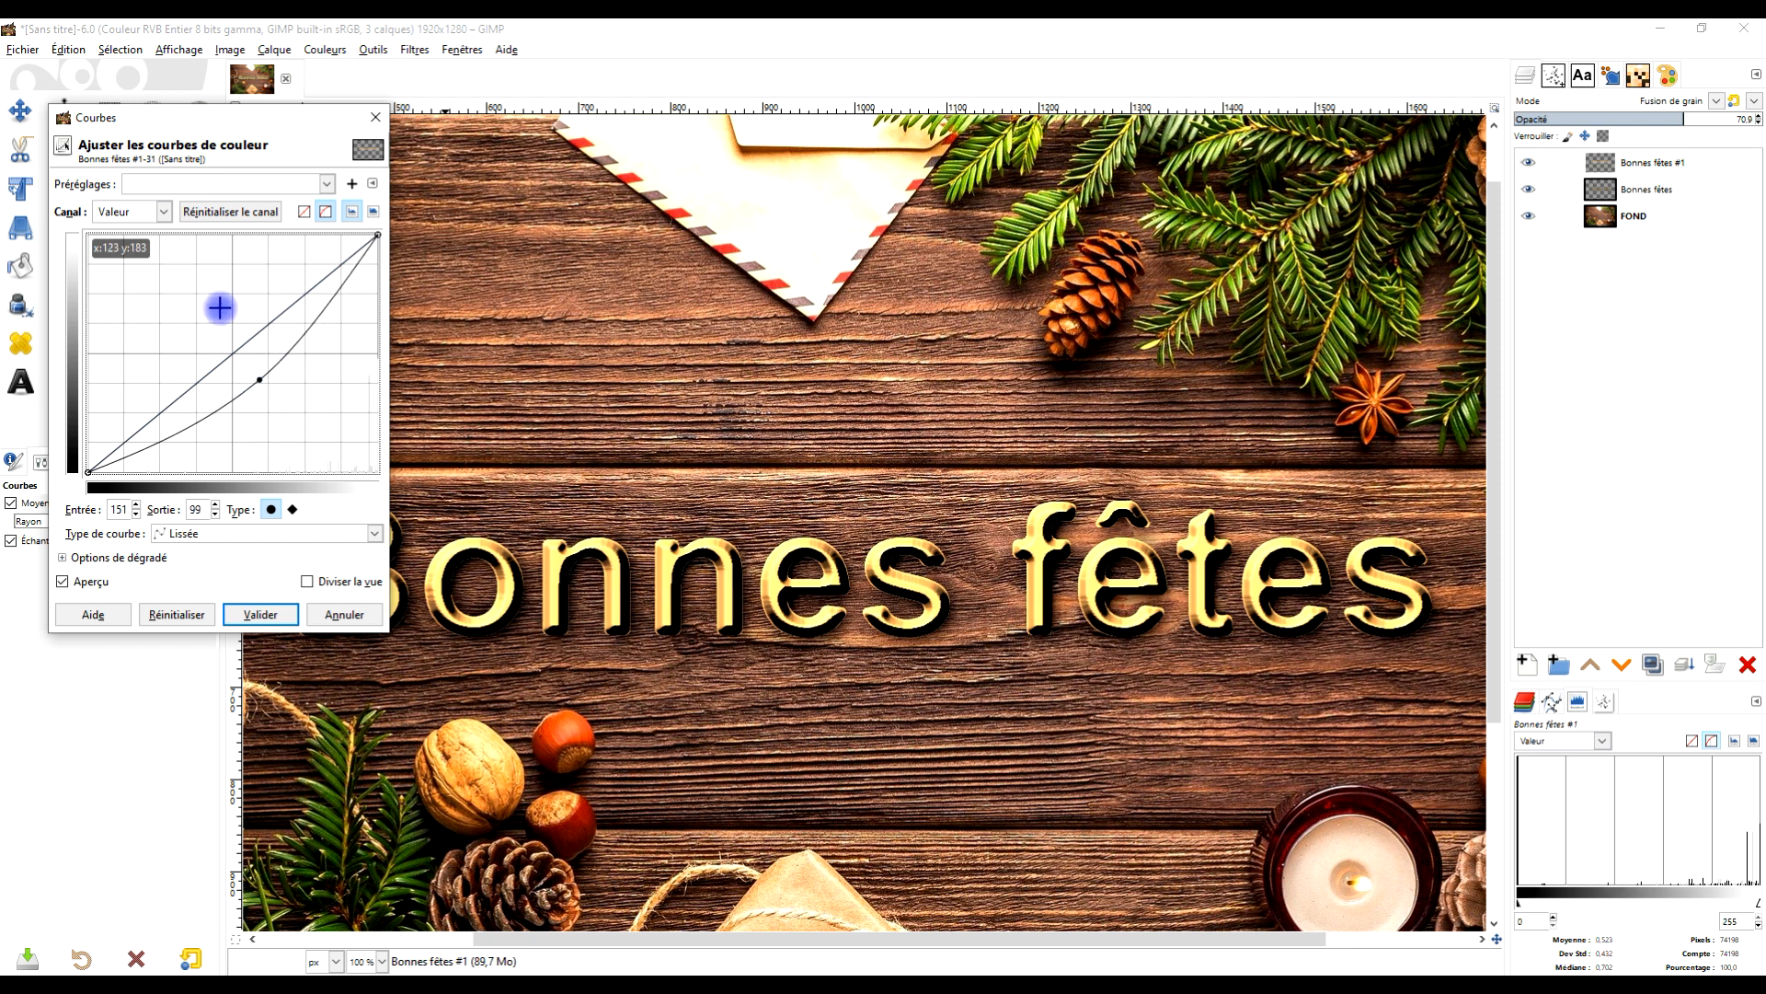
mouse_move(316, 321)
left_mouse_down()
mouse_move(304, 288)
mouse_move(329, 334)
mouse_move(322, 318)
left_mouse_up()
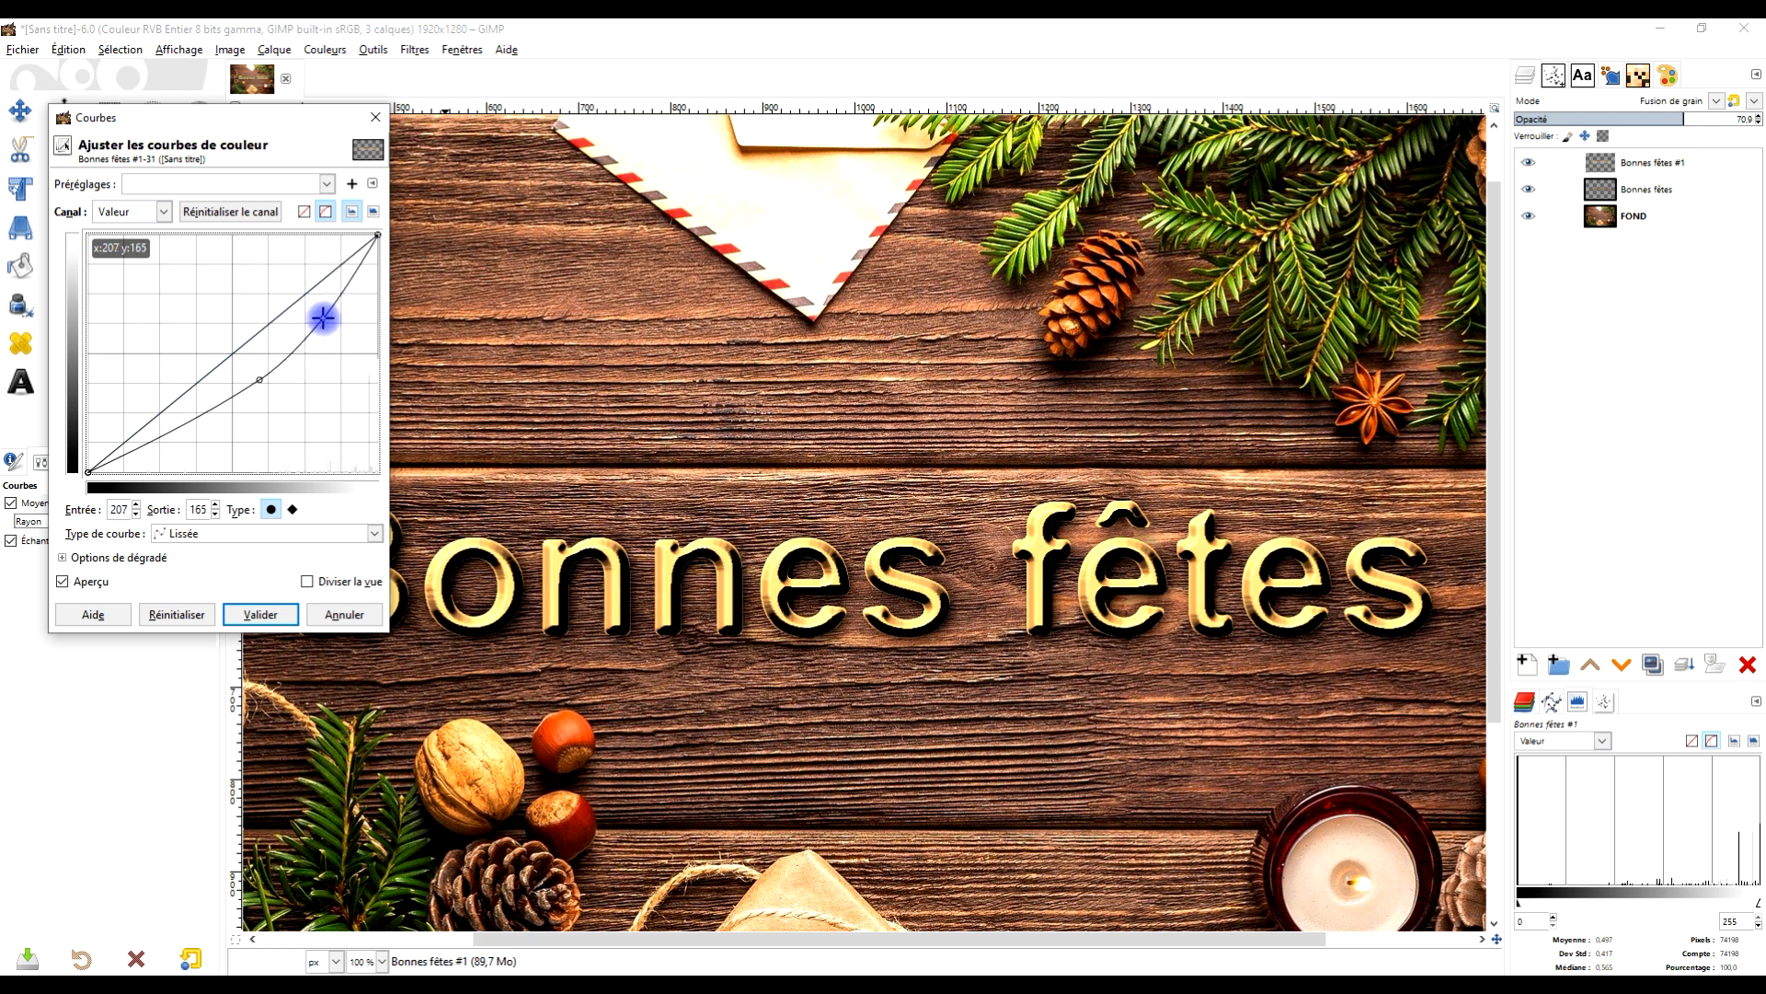
mouse_move(259, 379)
left_mouse_down()
mouse_move(245, 414)
mouse_move(237, 368)
mouse_move(246, 391)
left_mouse_up()
left_click(261, 614)
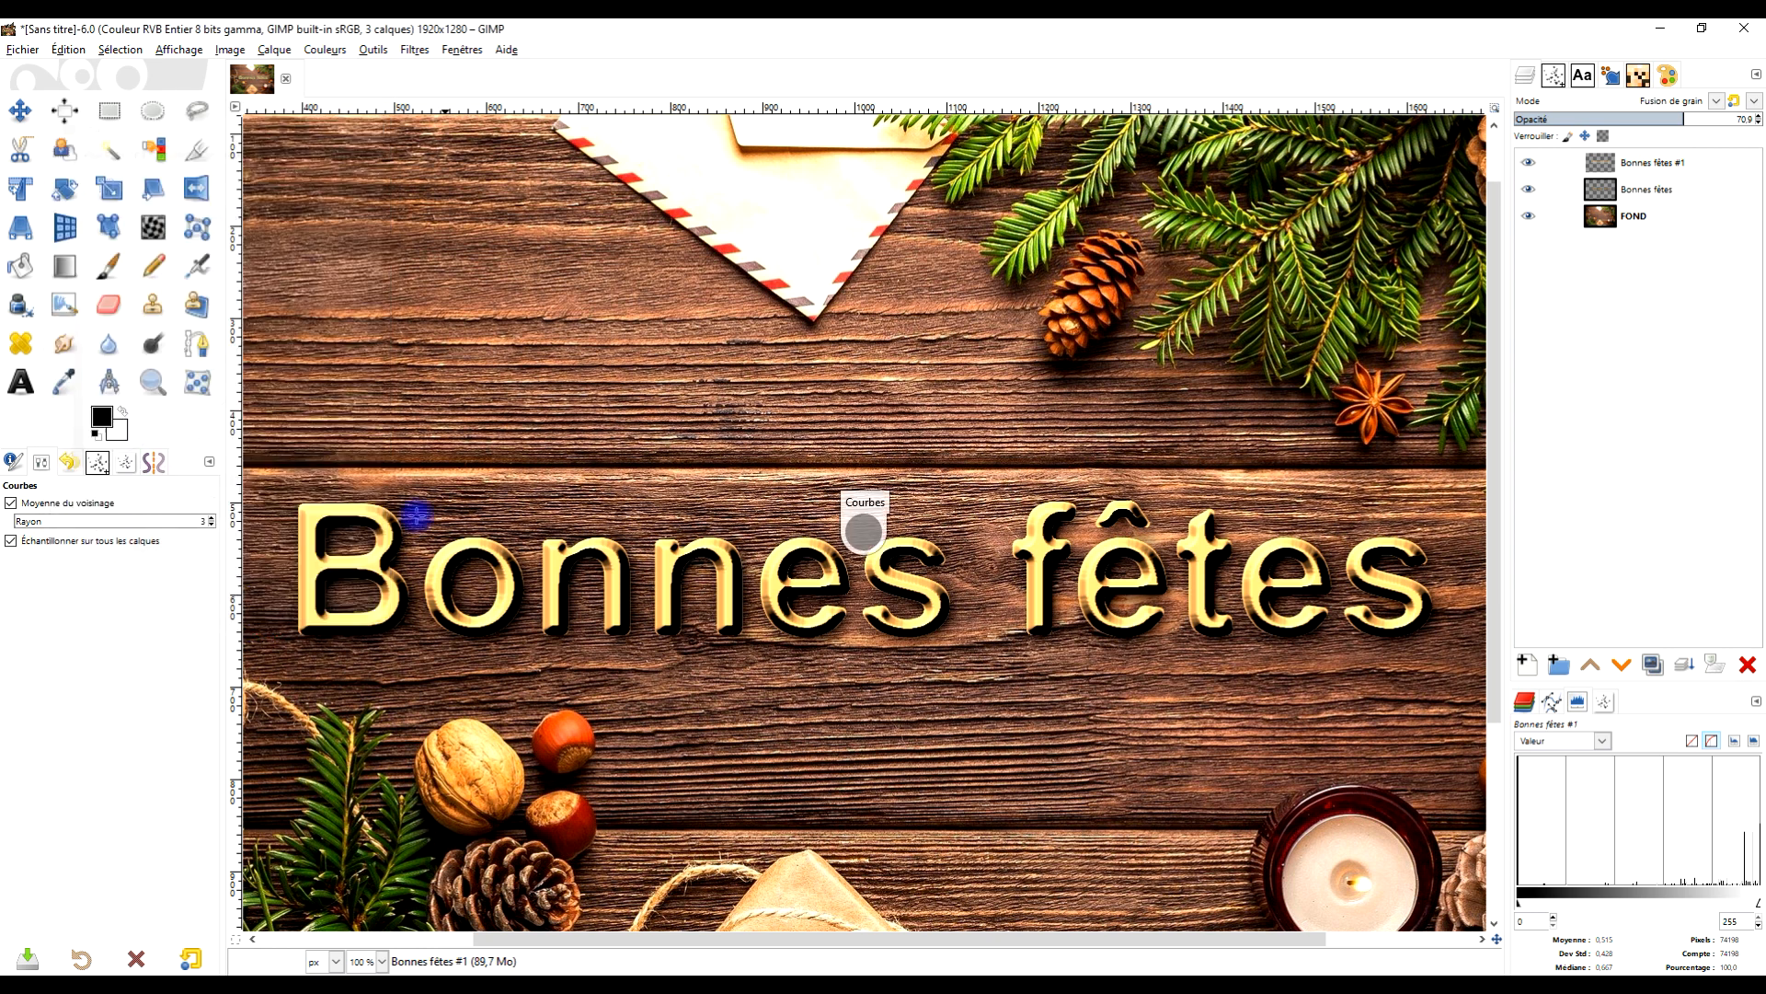
Step: Frame the whole image in the view to examine the finished text effect
scroll(1003, 451, "down", 2)
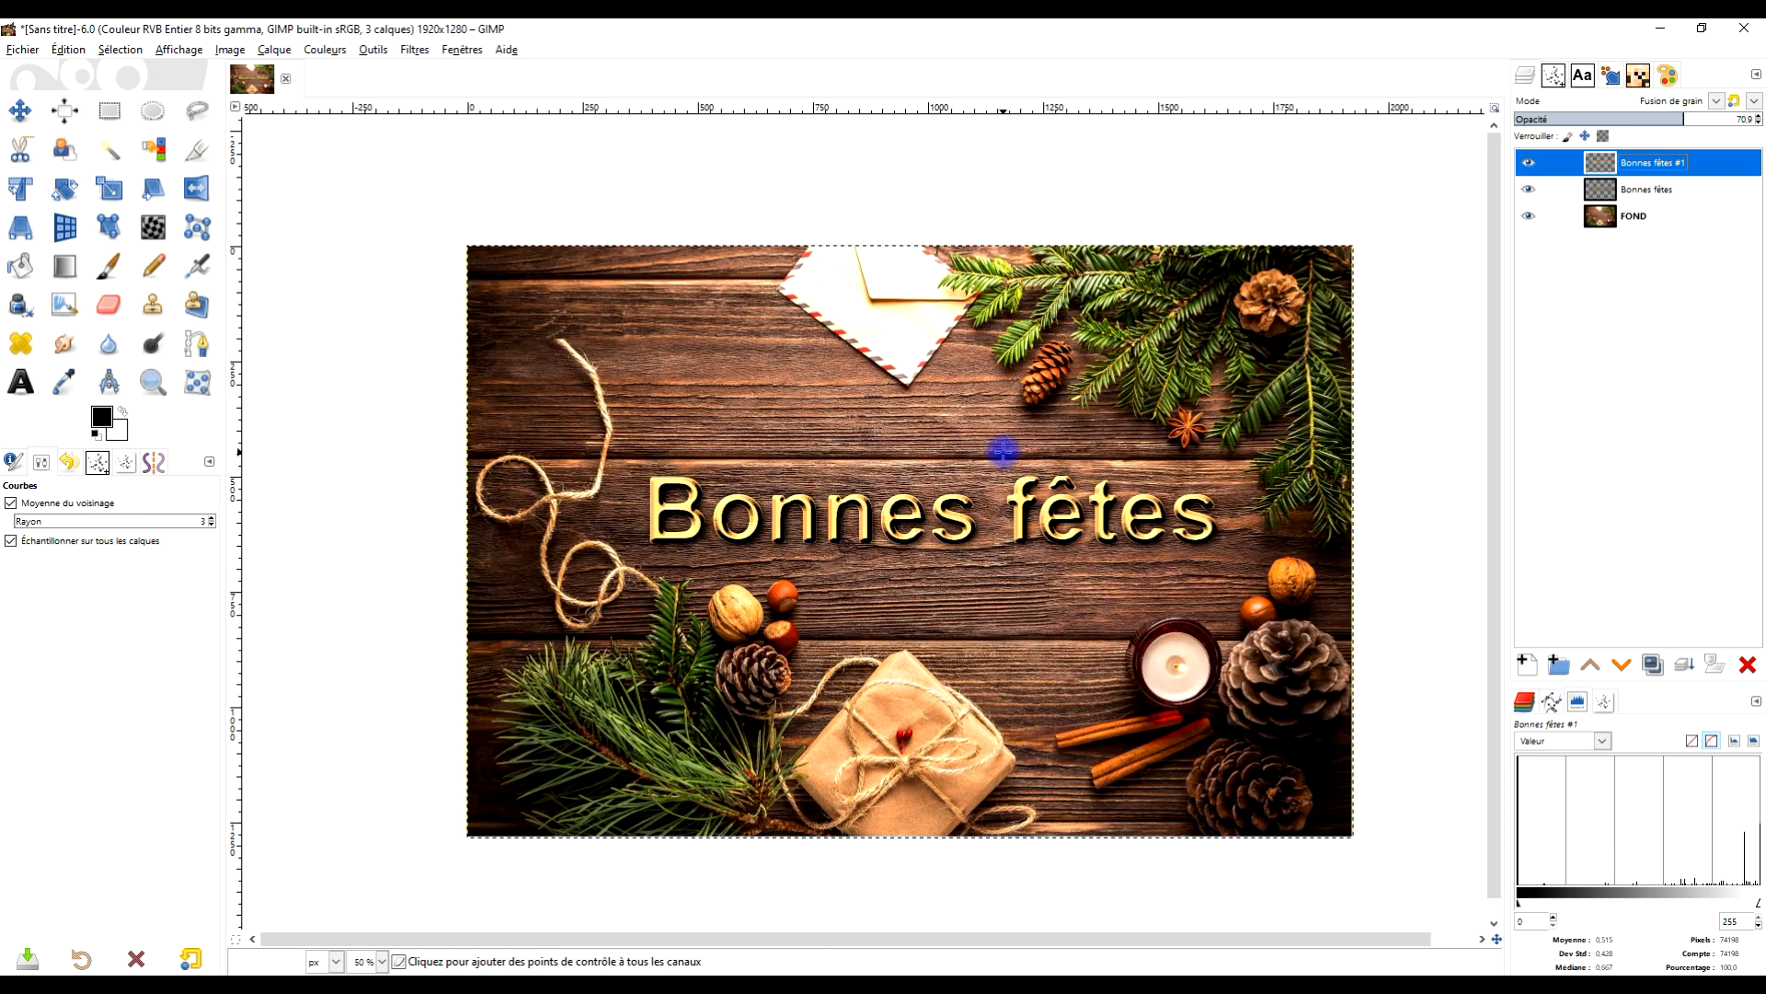
left_click(153, 382)
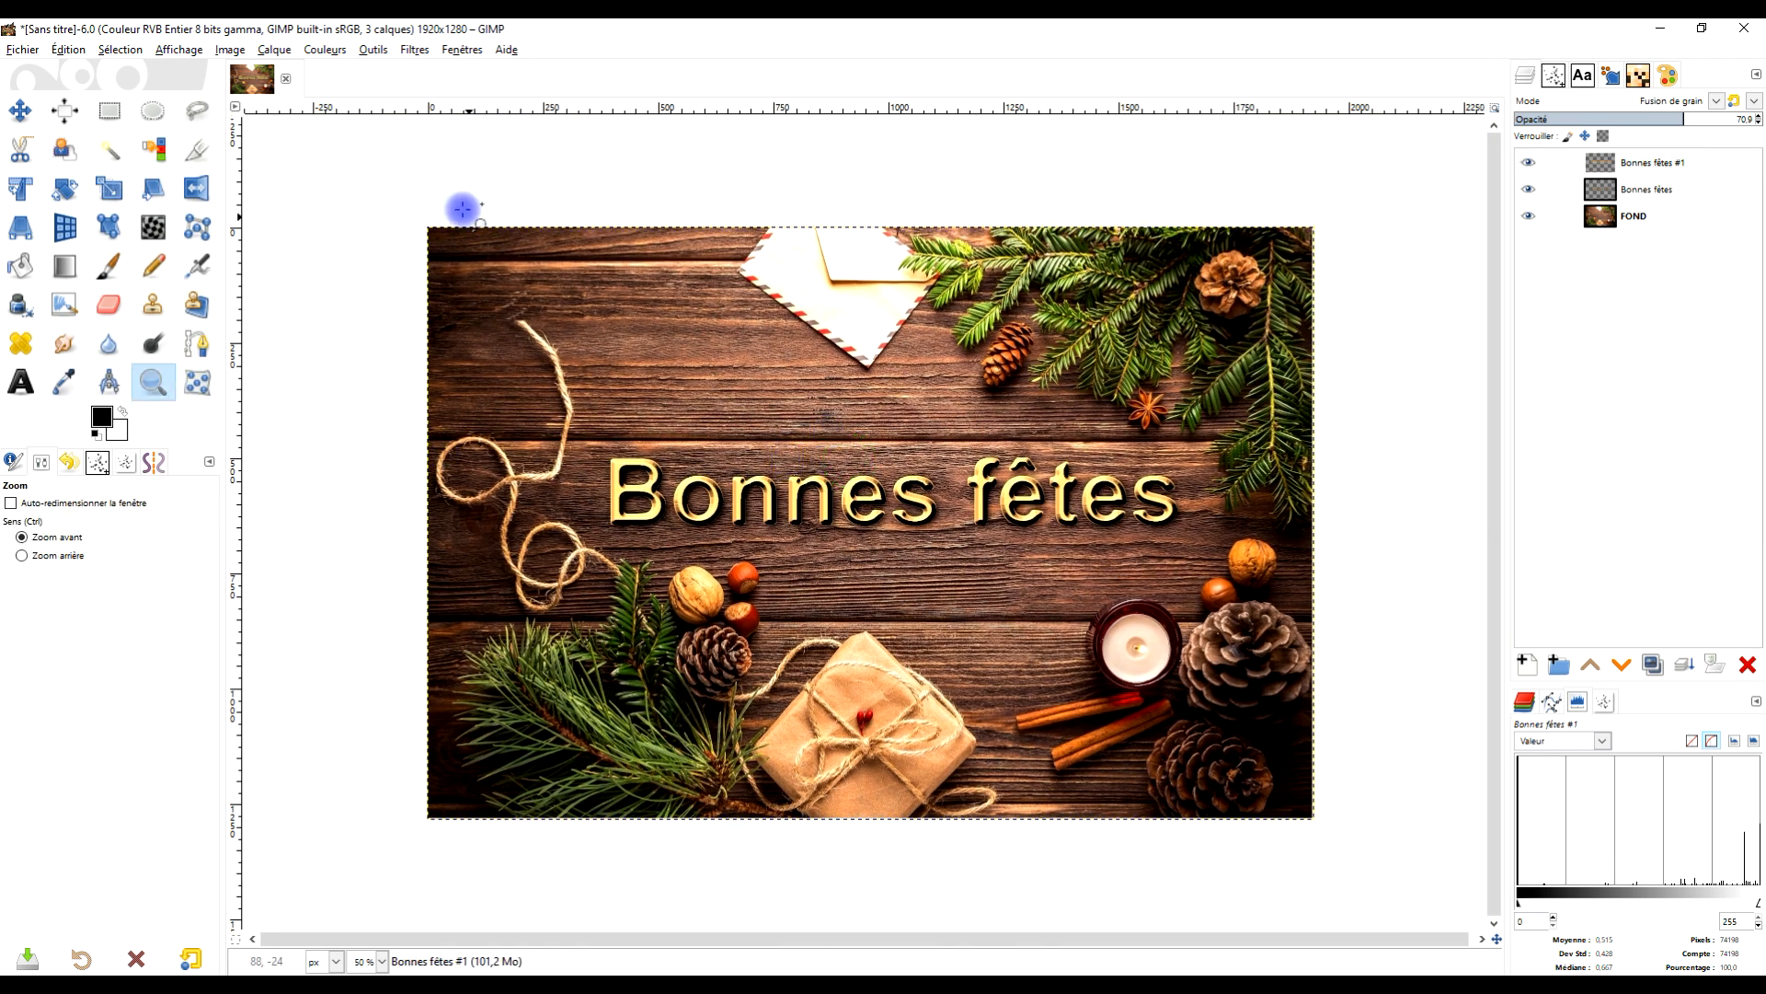
left_click_drag(417, 221, 1325, 837)
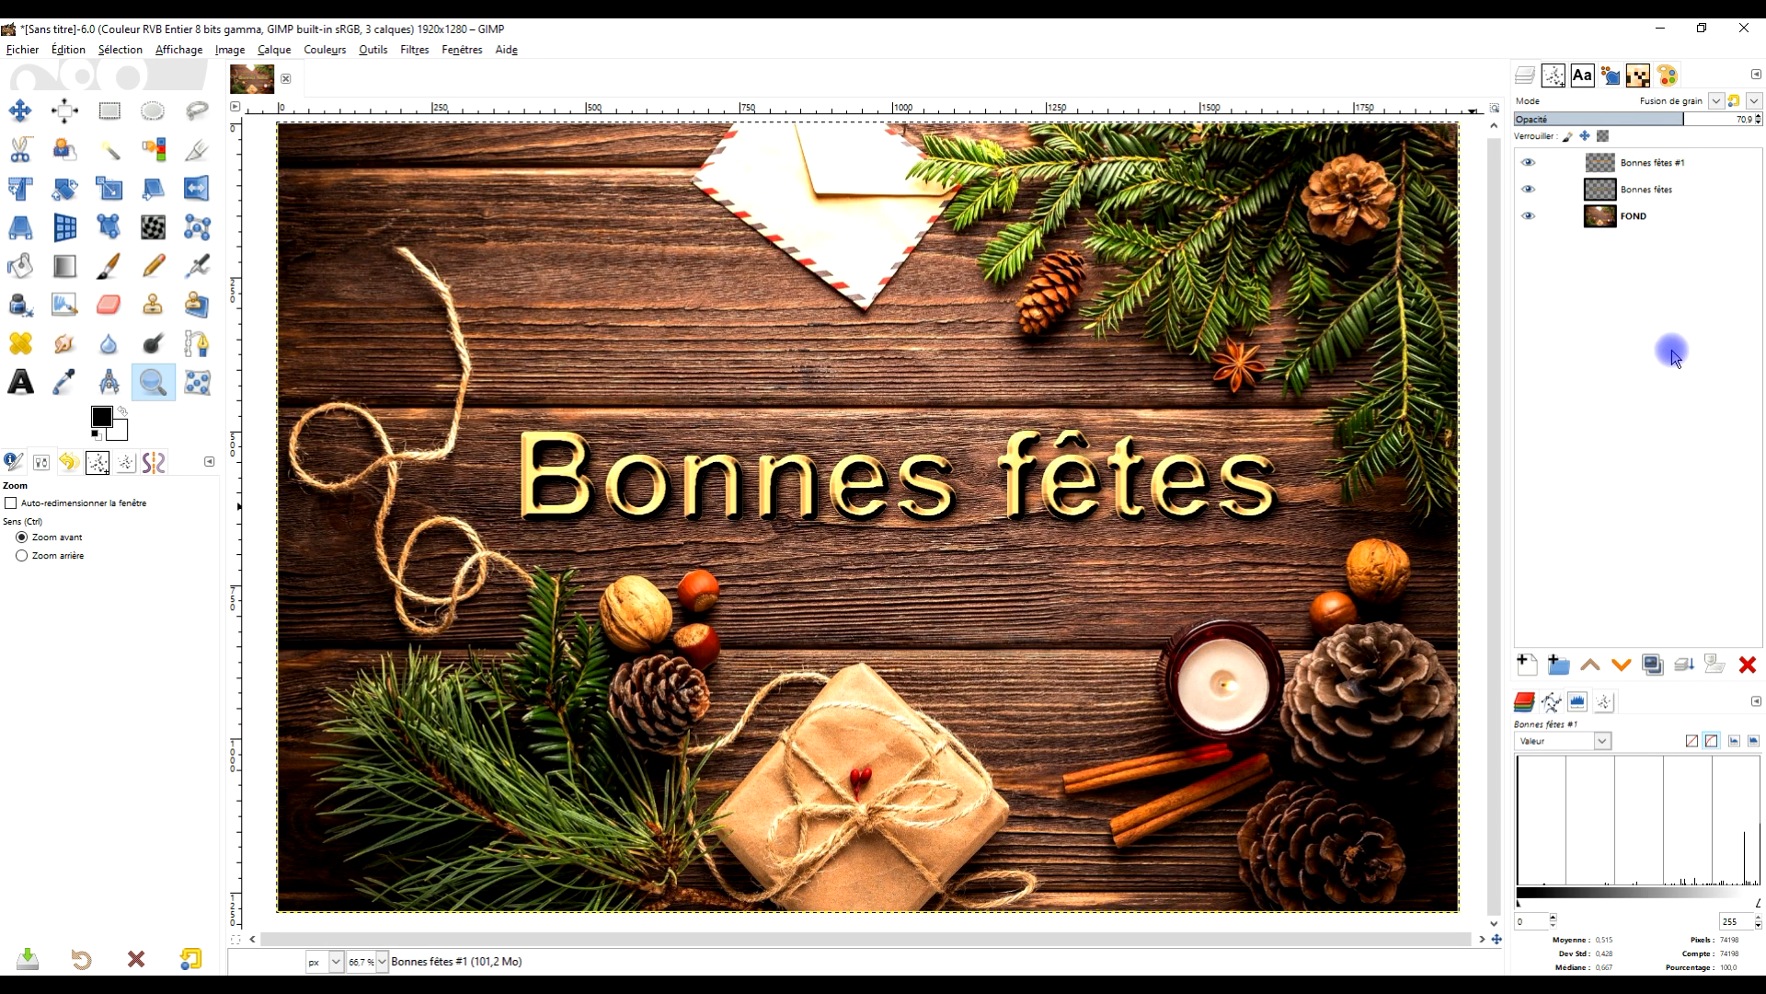